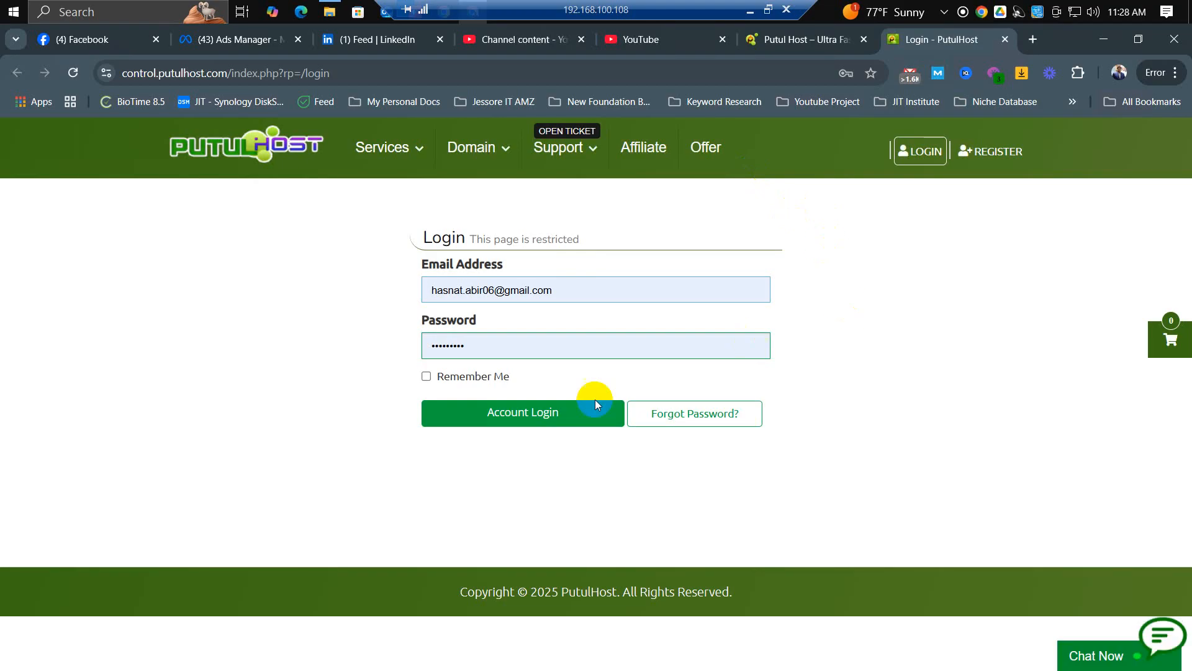
Step: Sign in to the PutulHost client area, dismiss the password warning and notice, and open Services
{"action": "left_click", "coordinate": [568, 412]}
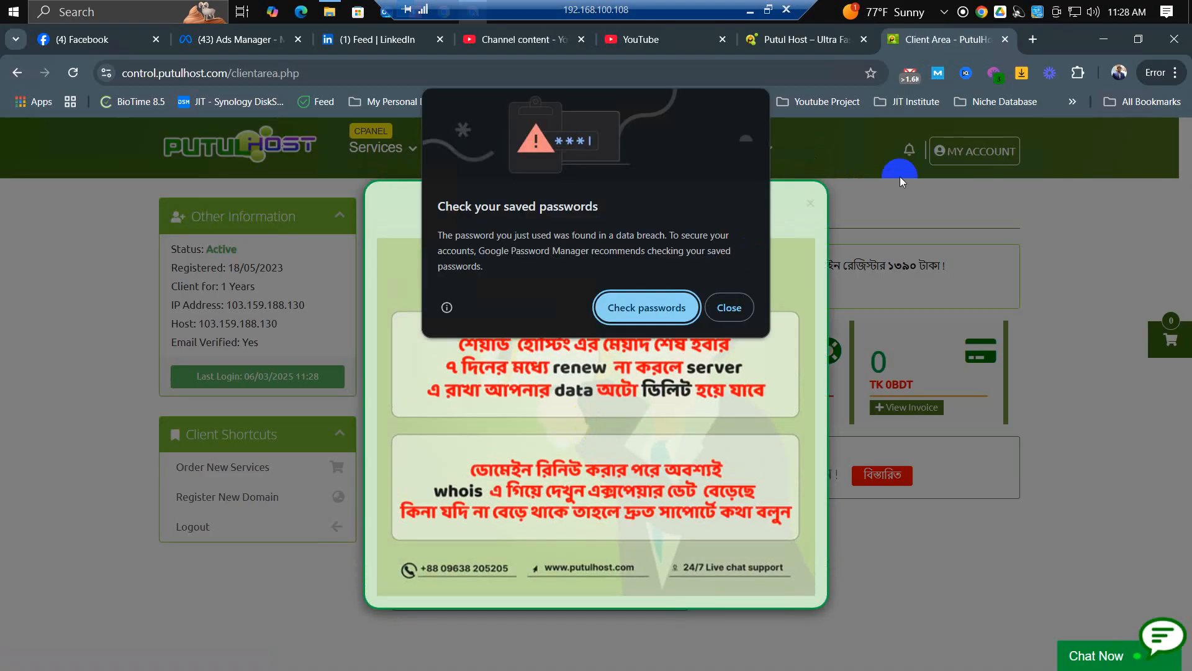
{"action": "left_click", "coordinate": [726, 309]}
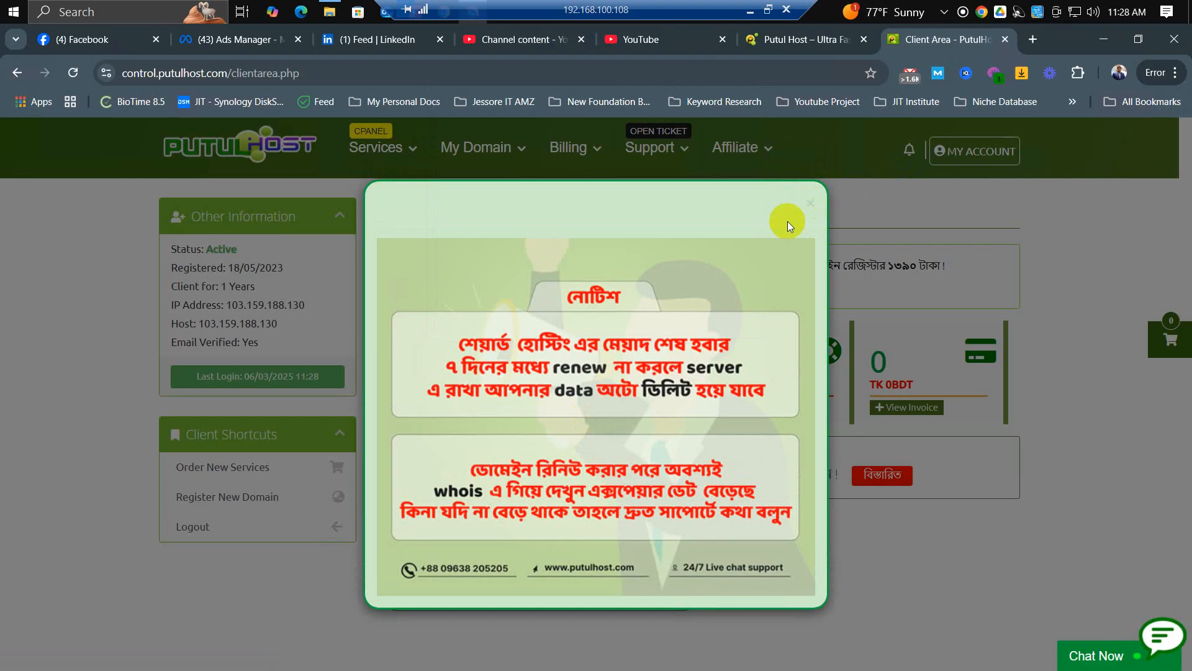
{"action": "left_click", "coordinate": [809, 203]}
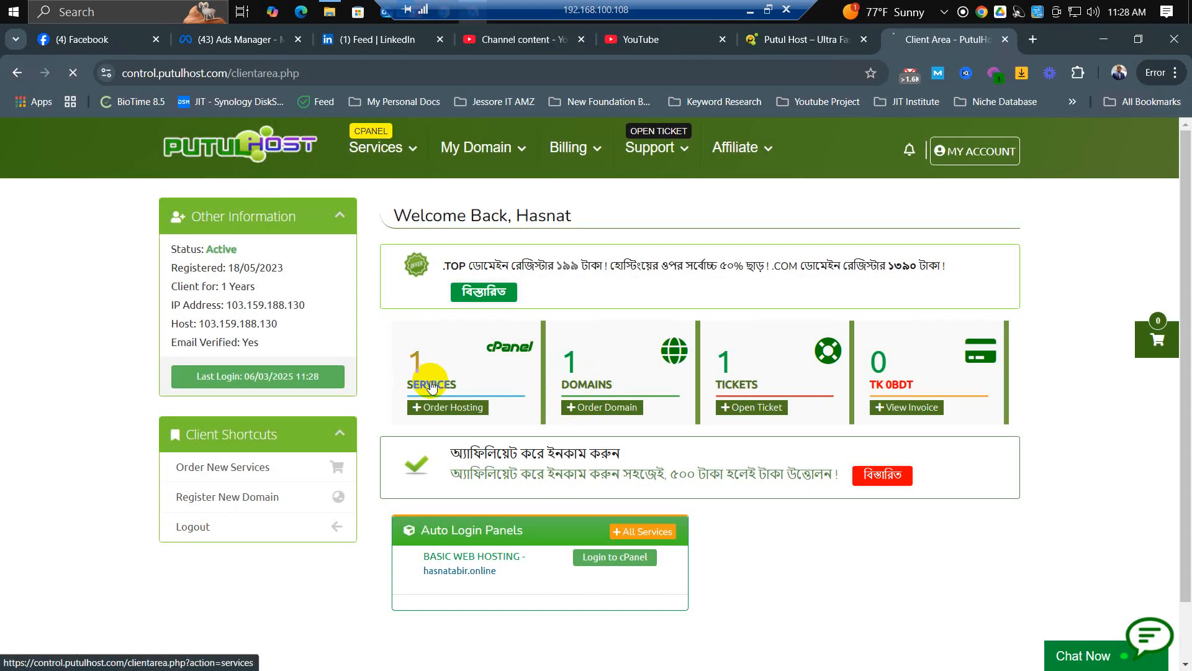
{"action": "left_click", "coordinate": [428, 380]}
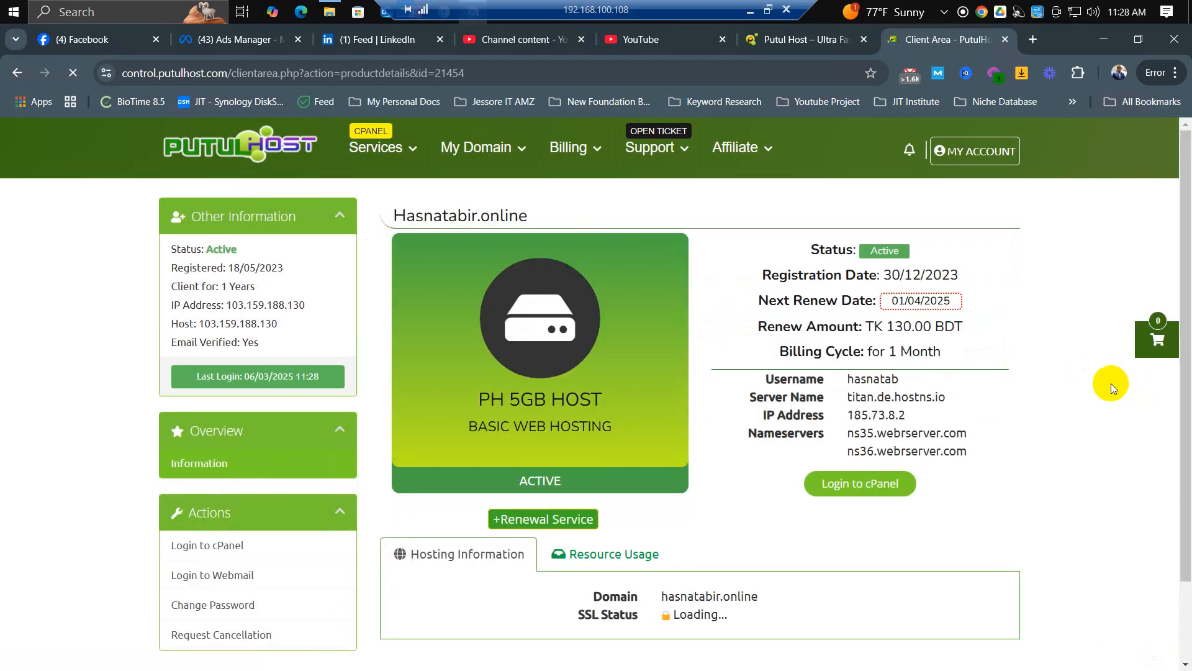
Step: Log in to cPanel for hasnatabir.online and browse the Tools page down to the Files group
{"action": "left_click", "coordinate": [834, 491]}
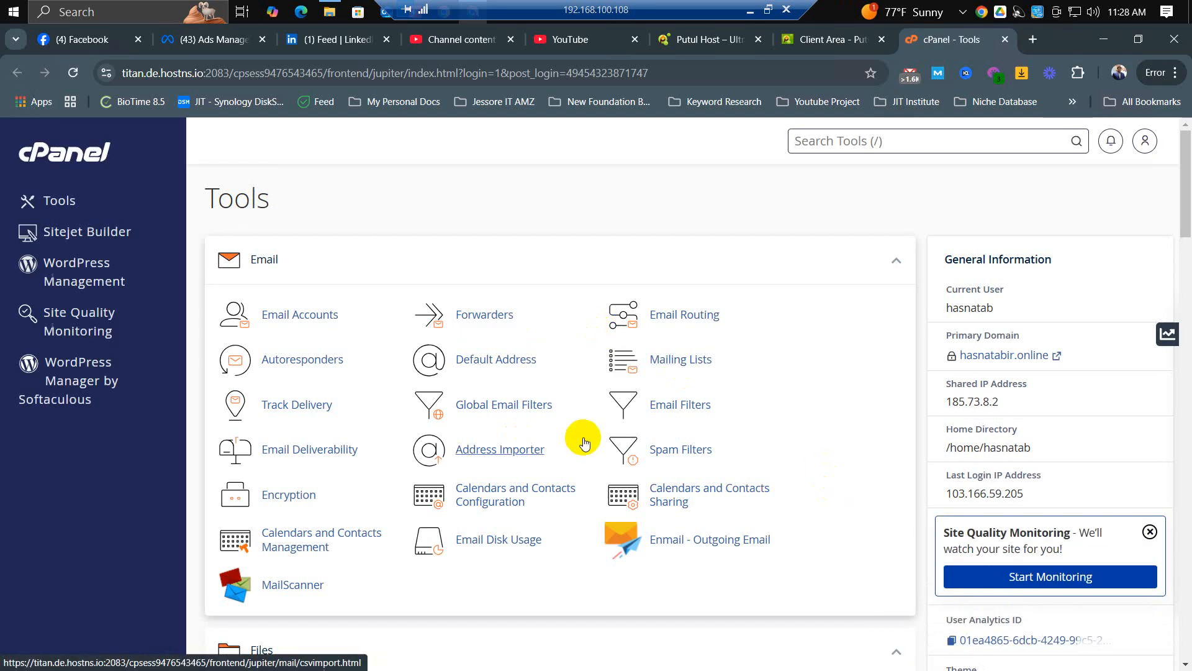
{"action": "scroll", "coordinate": [581, 428], "scroll_direction": "down", "scroll_amount": 10}
{"action": "scroll", "coordinate": [561, 400], "scroll_direction": "up", "scroll_amount": 5}
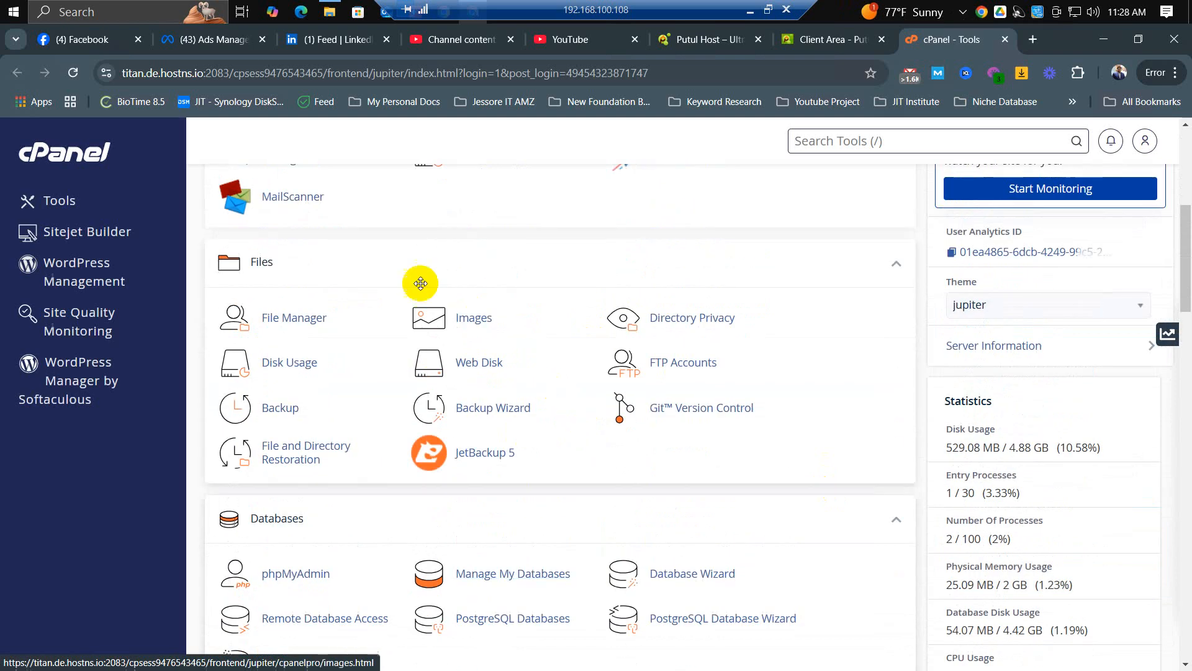
{"action": "scroll", "coordinate": [434, 282], "scroll_direction": "up", "scroll_amount": 3}
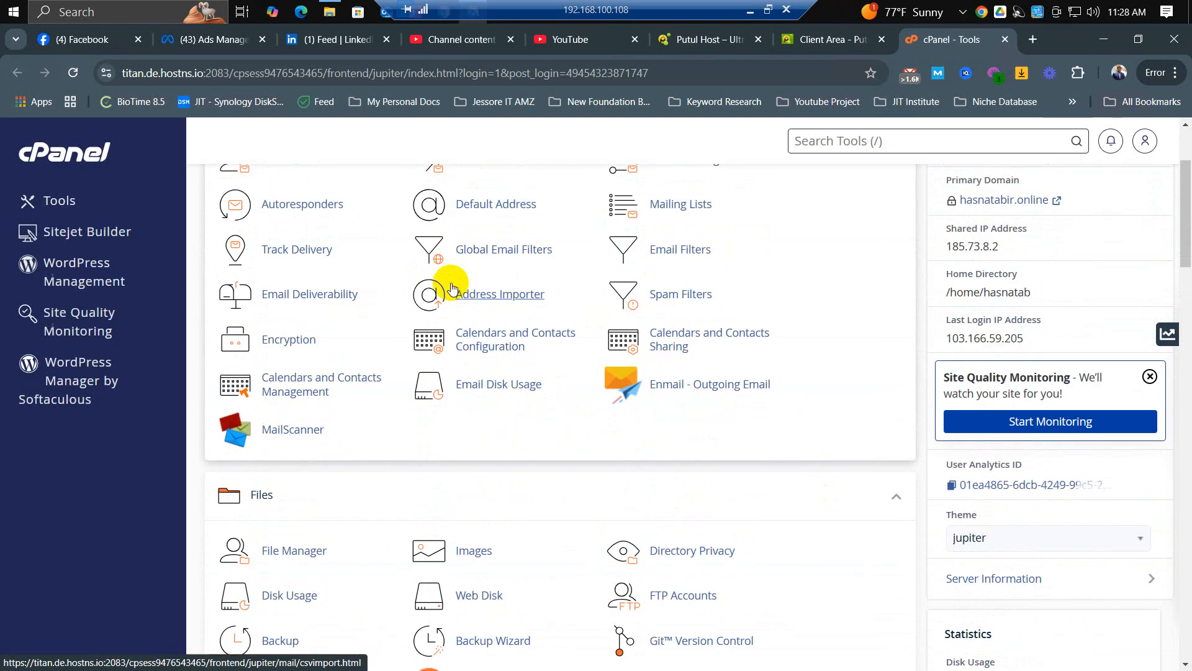
{"action": "scroll", "coordinate": [451, 288], "scroll_direction": "up", "scroll_amount": 2}
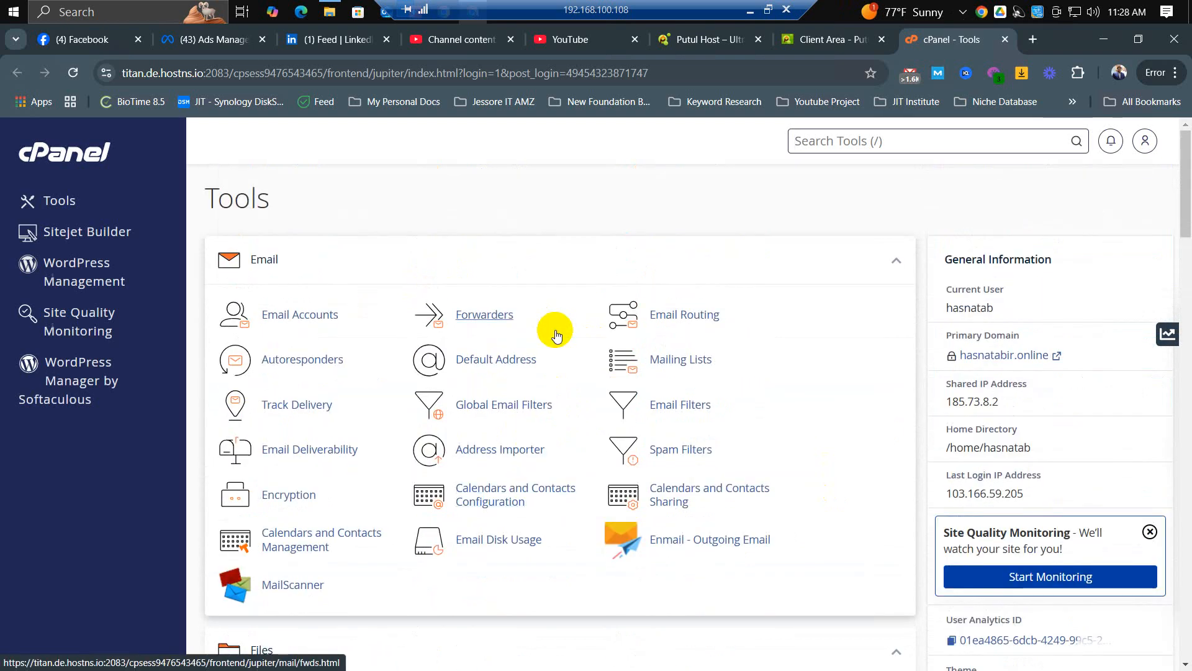
{"action": "scroll", "coordinate": [567, 380], "scroll_direction": "down", "scroll_amount": 2}
{"action": "scroll", "coordinate": [442, 258], "scroll_direction": "up", "scroll_amount": 2}
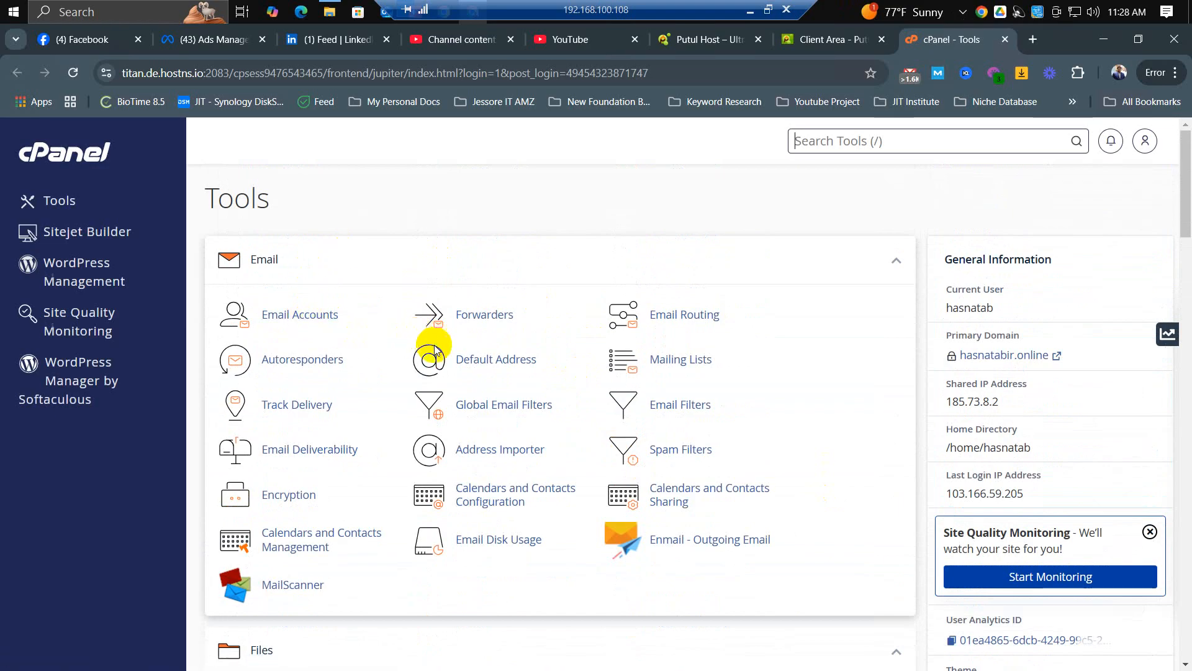
{"action": "scroll", "coordinate": [434, 349], "scroll_direction": "down", "scroll_amount": 15}
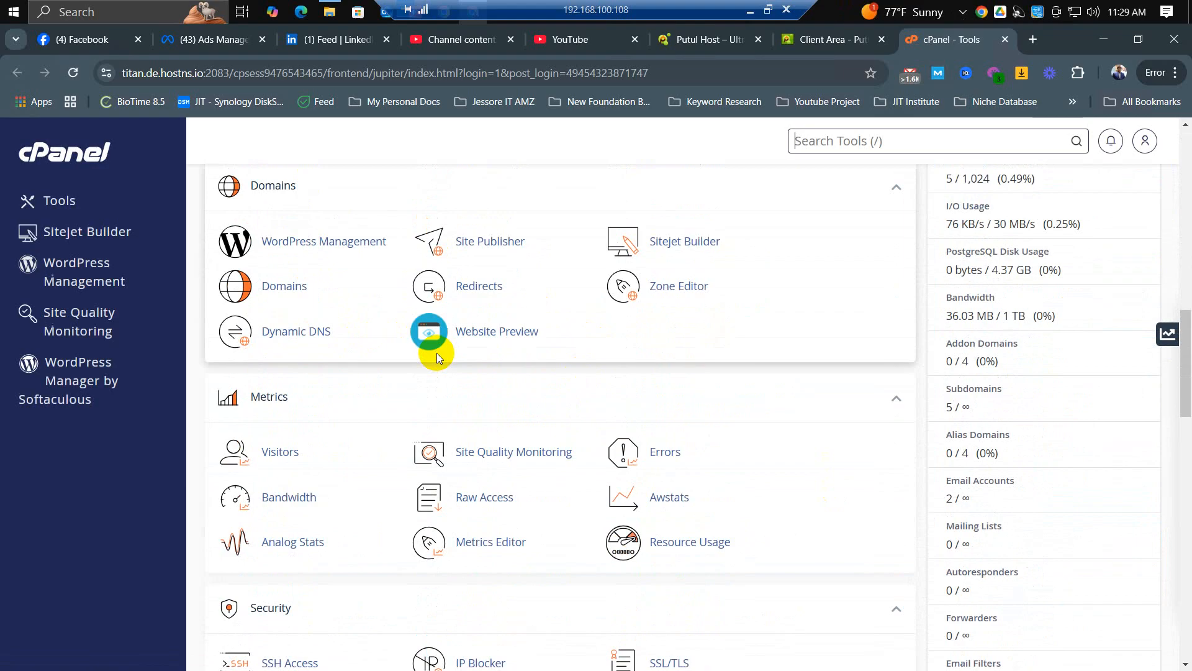
{"action": "scroll", "coordinate": [437, 354], "scroll_direction": "up", "scroll_amount": 3}
{"action": "scroll", "coordinate": [437, 359], "scroll_direction": "down", "scroll_amount": 8}
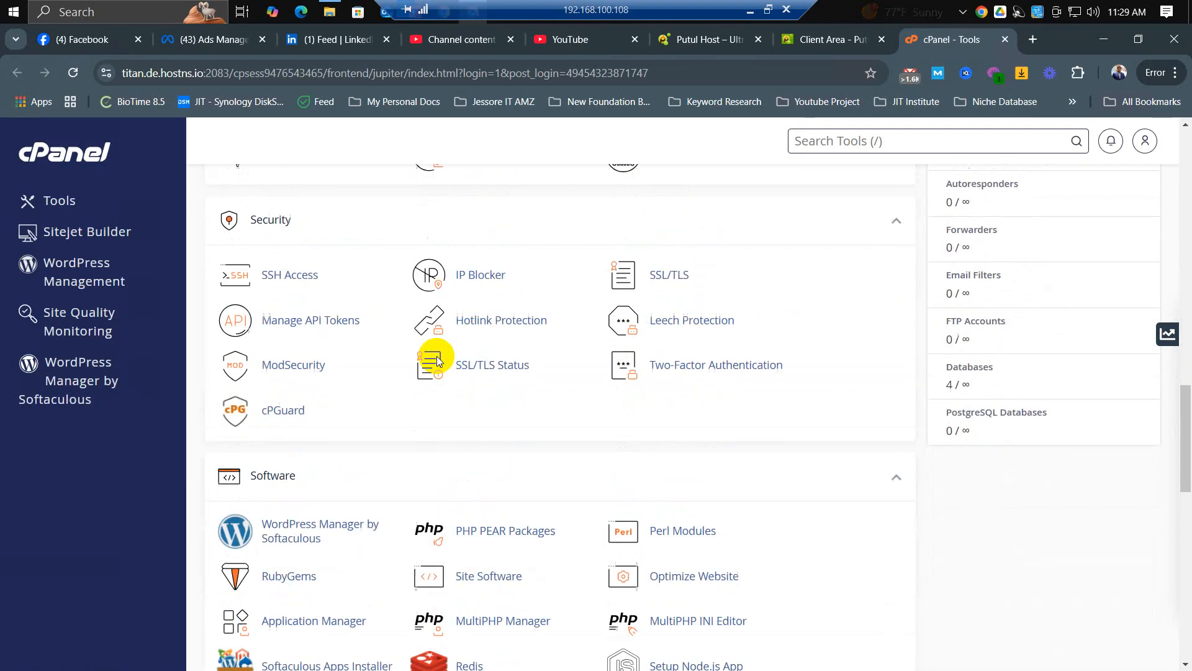
{"action": "scroll", "coordinate": [437, 359], "scroll_direction": "up", "scroll_amount": 5}
{"action": "scroll", "coordinate": [437, 359], "scroll_direction": "up", "scroll_amount": 8}
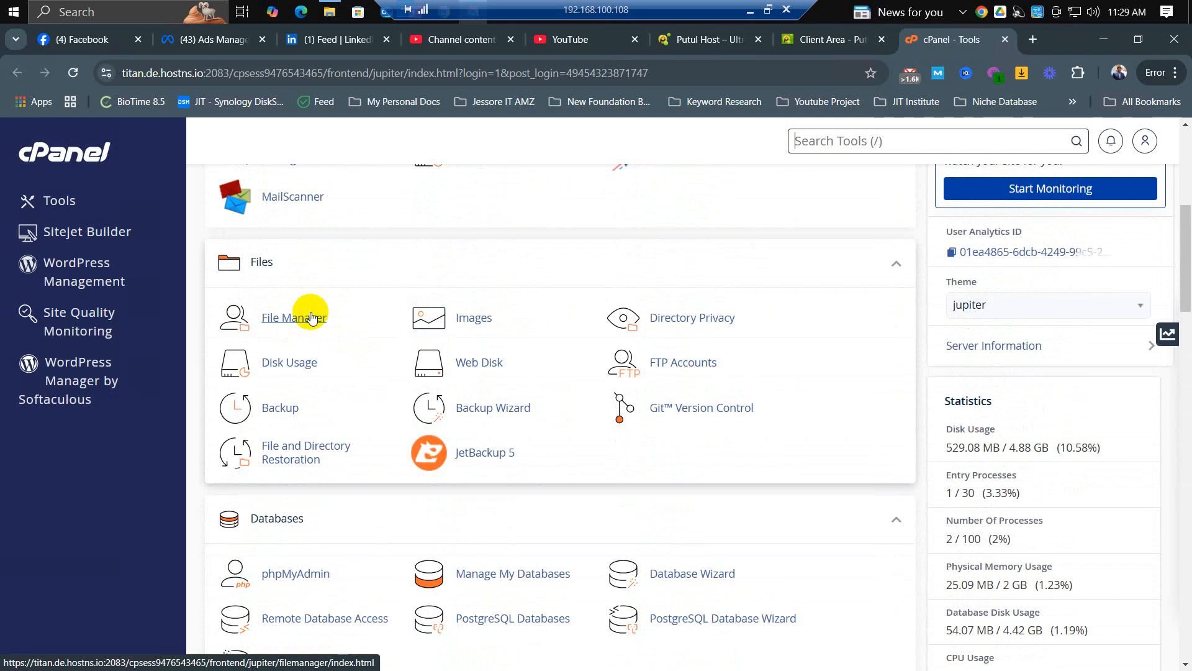
Step: Open File Manager on the home directory, then return to the cPanel Tools tab
{"action": "left_click", "coordinate": [312, 317]}
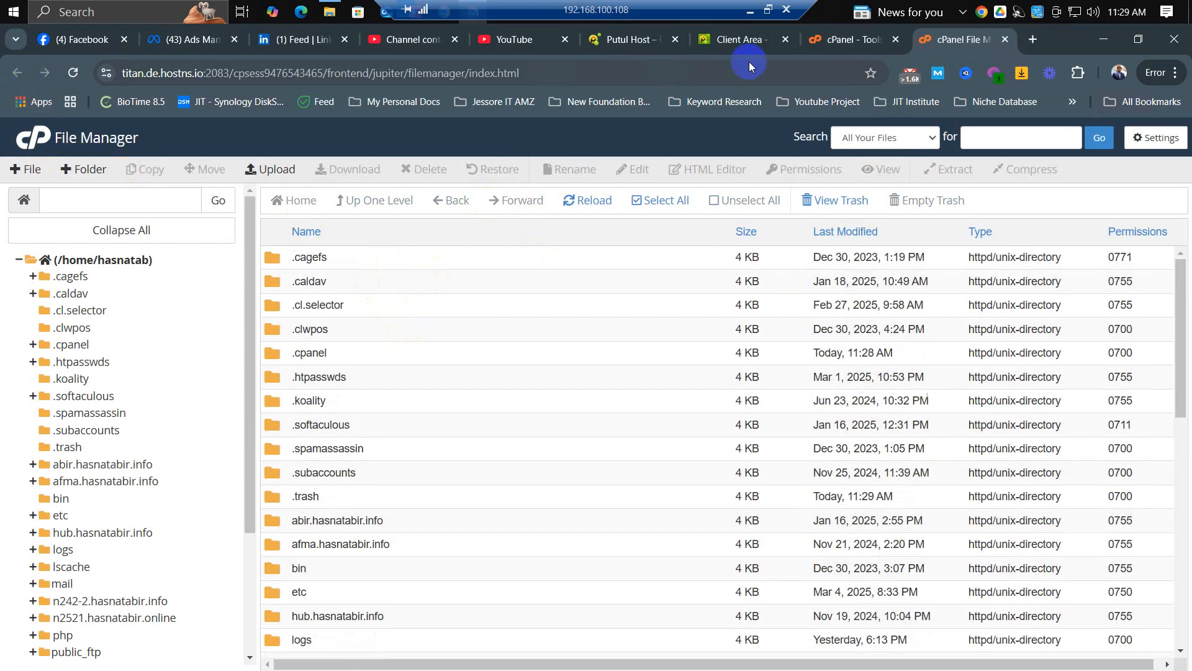
{"action": "left_click", "coordinate": [846, 39]}
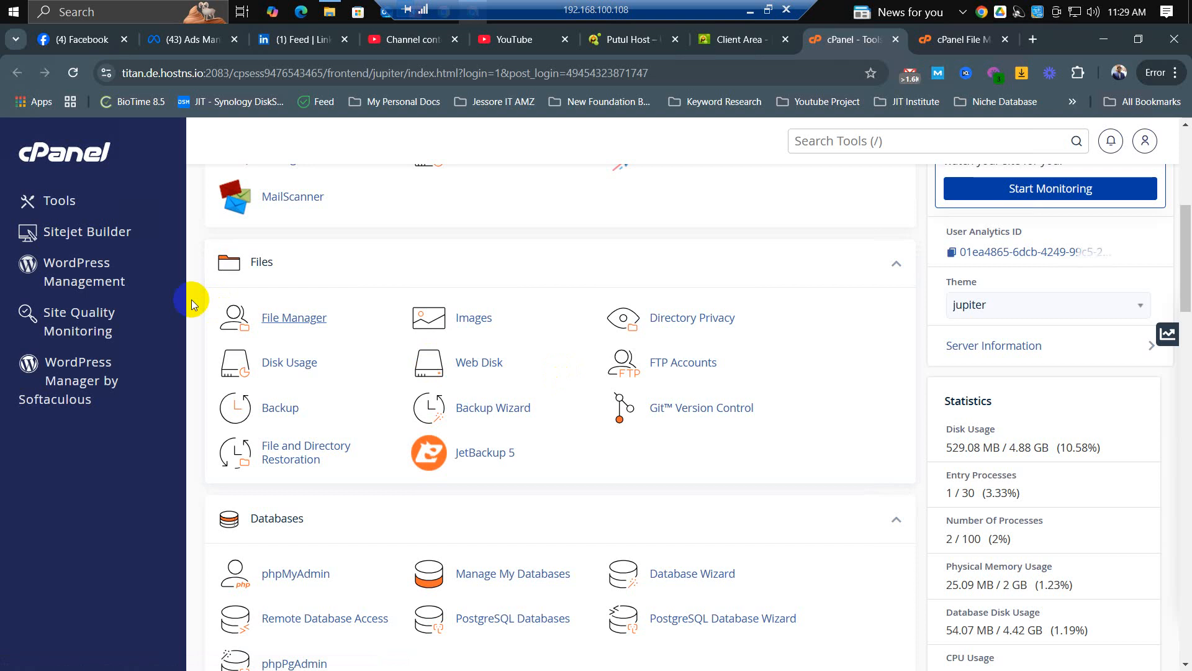
{"action": "scroll", "coordinate": [192, 299], "scroll_direction": "up", "scroll_amount": 5}
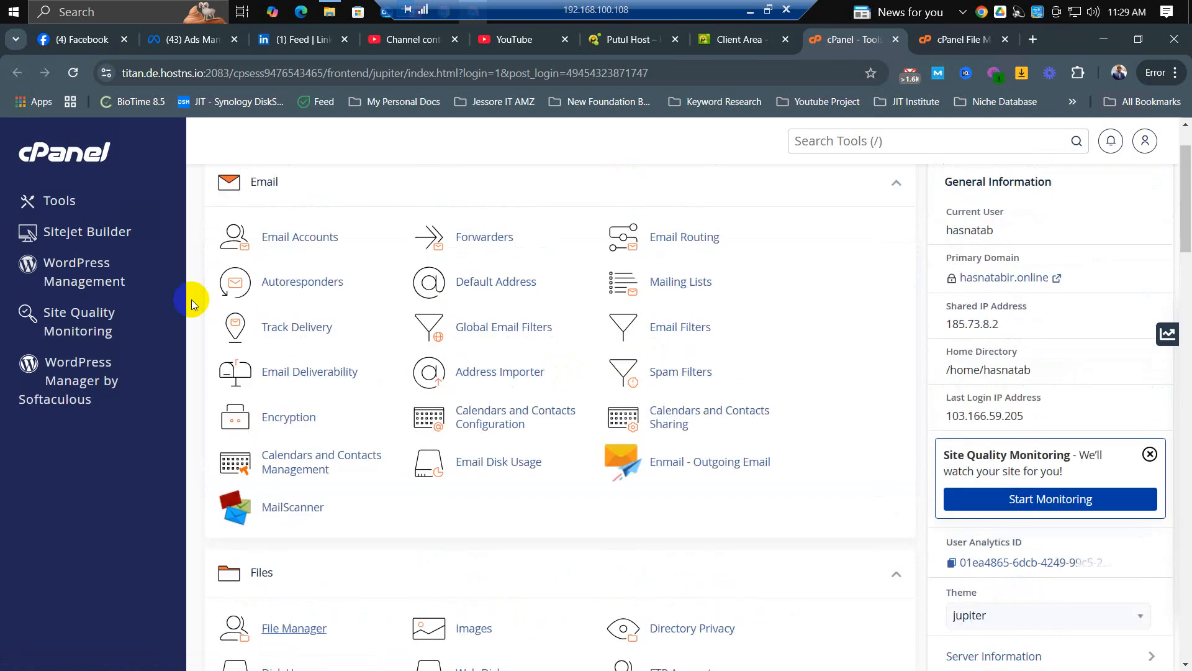
{"action": "scroll", "coordinate": [191, 299], "scroll_direction": "up", "scroll_amount": 1}
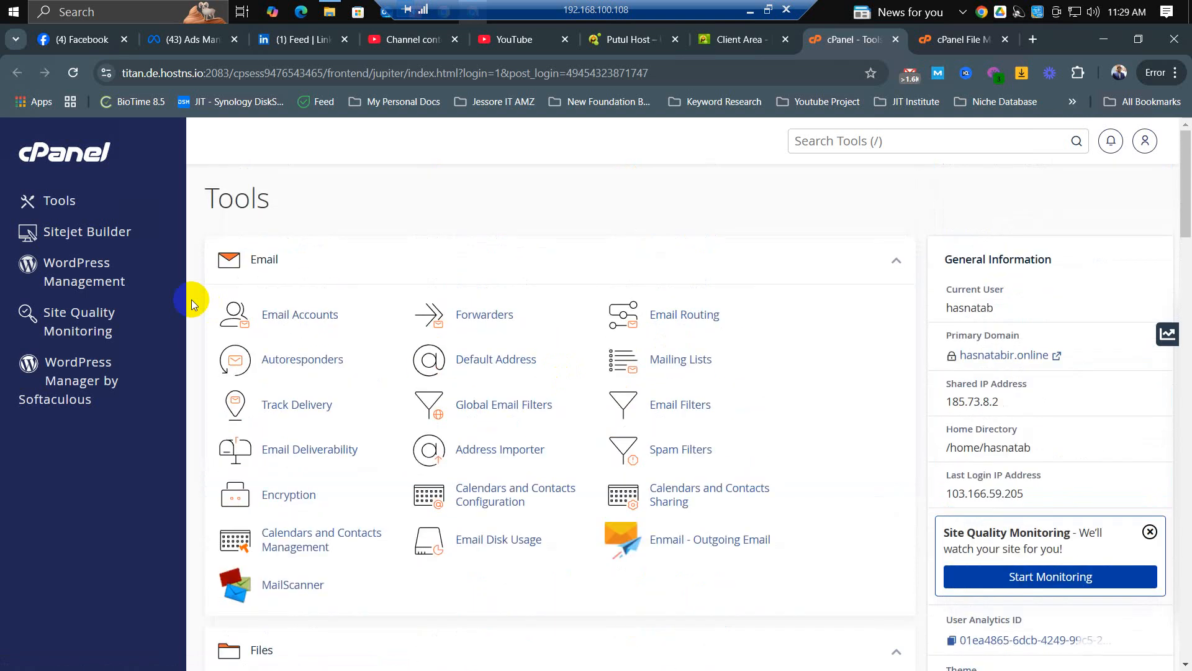
{"action": "scroll", "coordinate": [191, 299], "scroll_direction": "down", "scroll_amount": 4}
{"action": "scroll", "coordinate": [192, 301], "scroll_direction": "down", "scroll_amount": 2}
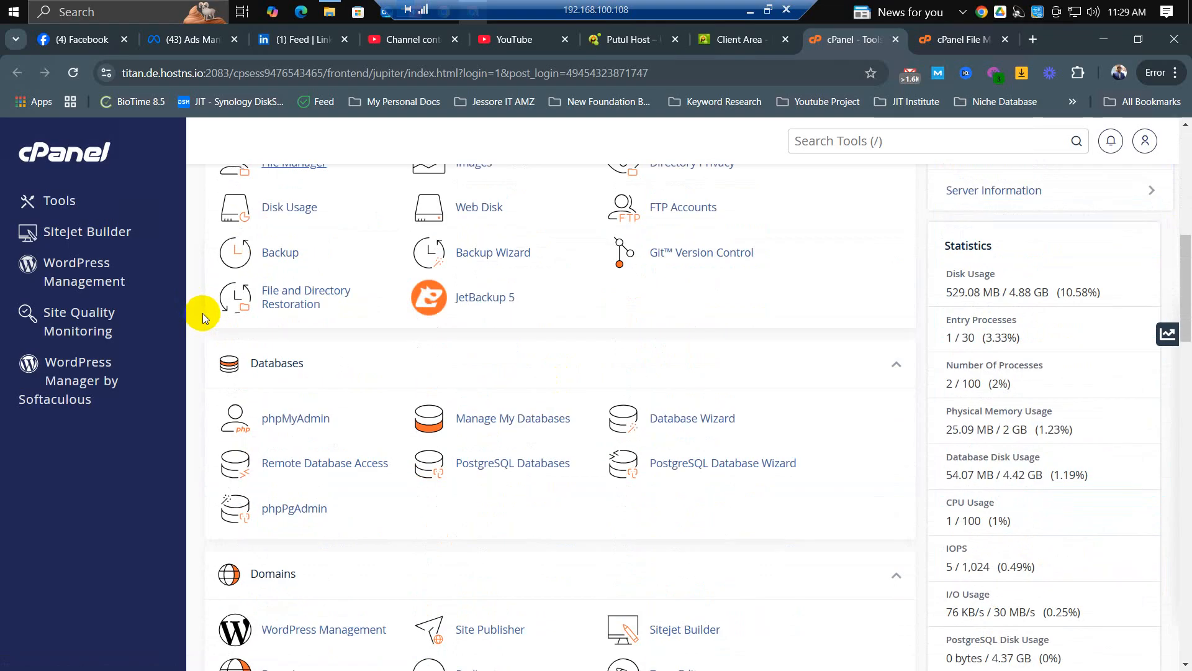
{"action": "scroll", "coordinate": [354, 325], "scroll_direction": "down", "scroll_amount": 4}
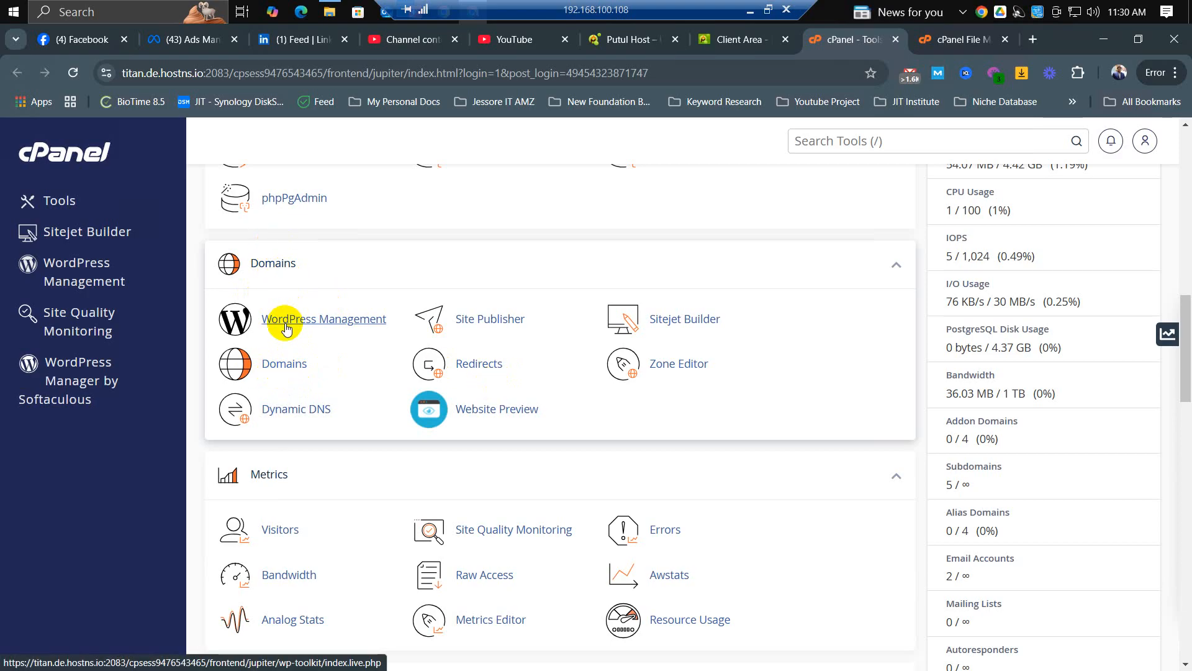
Step: Open the Domains list of six domains and start Create A New Domain
{"action": "left_click", "coordinate": [302, 368]}
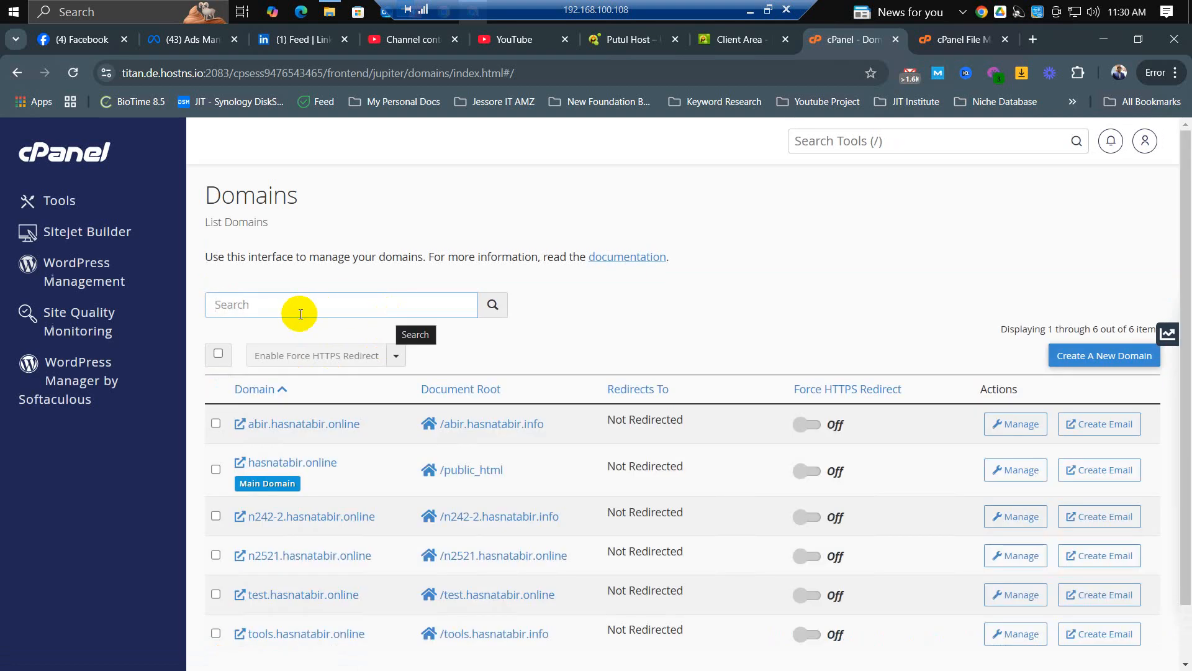
{"action": "scroll", "coordinate": [329, 328], "scroll_direction": "down", "scroll_amount": 1}
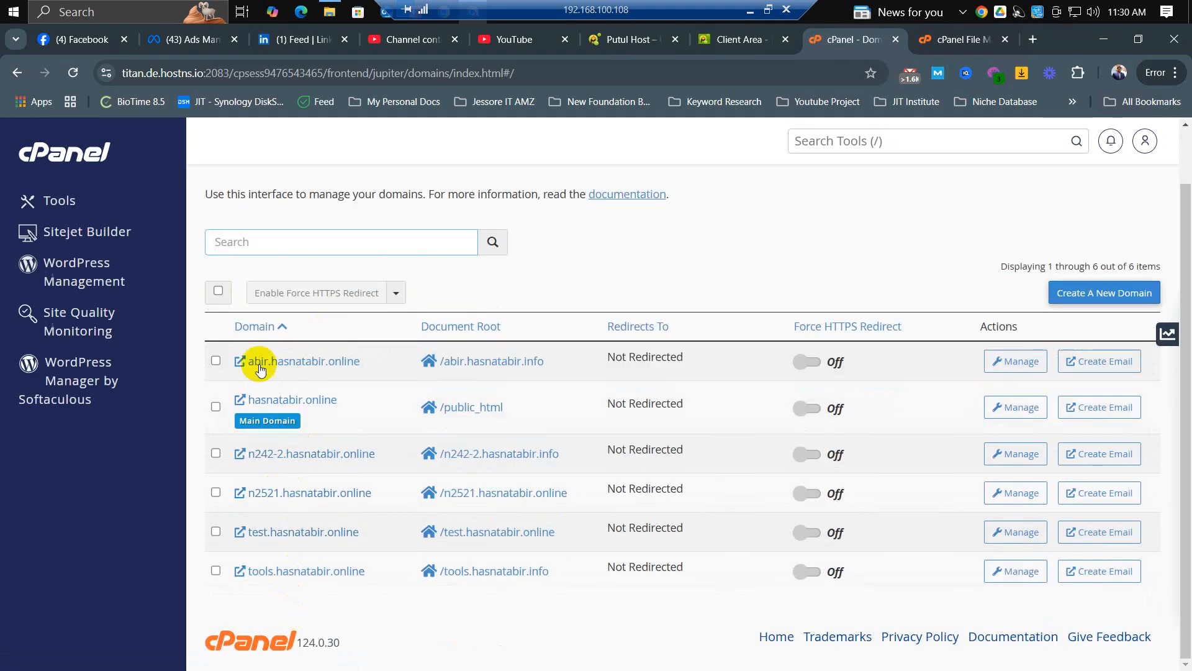
{"action": "scroll", "coordinate": [1136, 261], "scroll_direction": "up", "scroll_amount": 1}
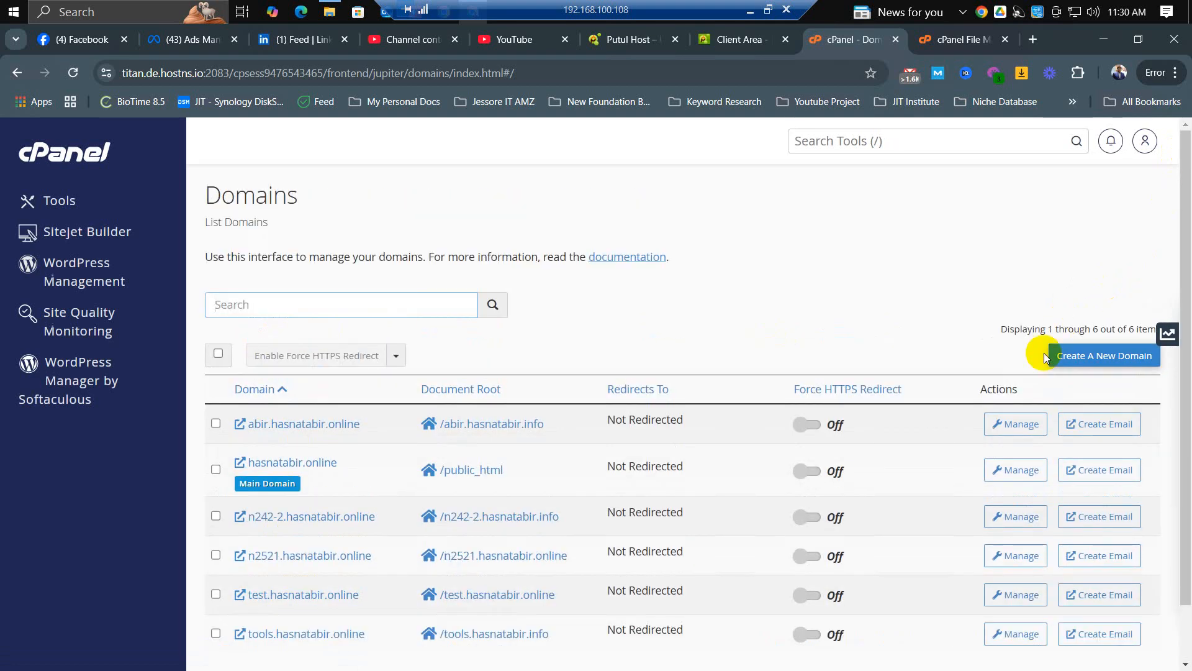
{"action": "left_click", "coordinate": [1094, 362]}
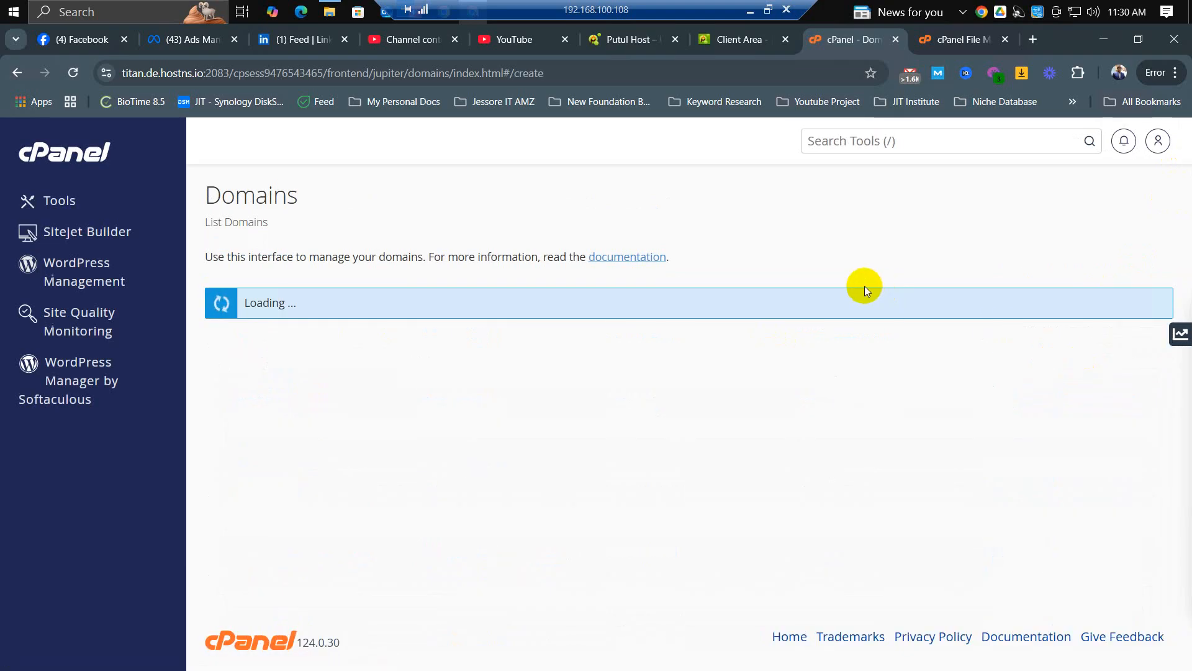
Step: Submit the new domain dm40.hasnatabir.online with its own dm40.hasnatabir.online document root
{"action": "left_click", "coordinate": [723, 292]}
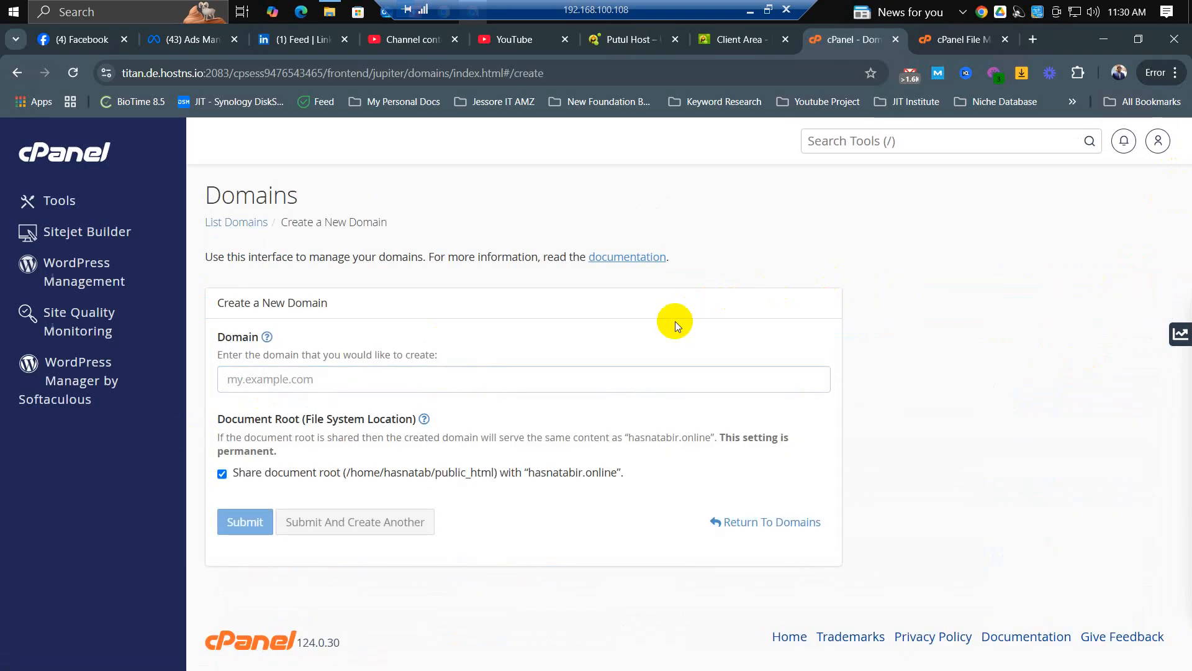
{"action": "left_click", "coordinate": [257, 381]}
{"action": "type", "text": "dm"}
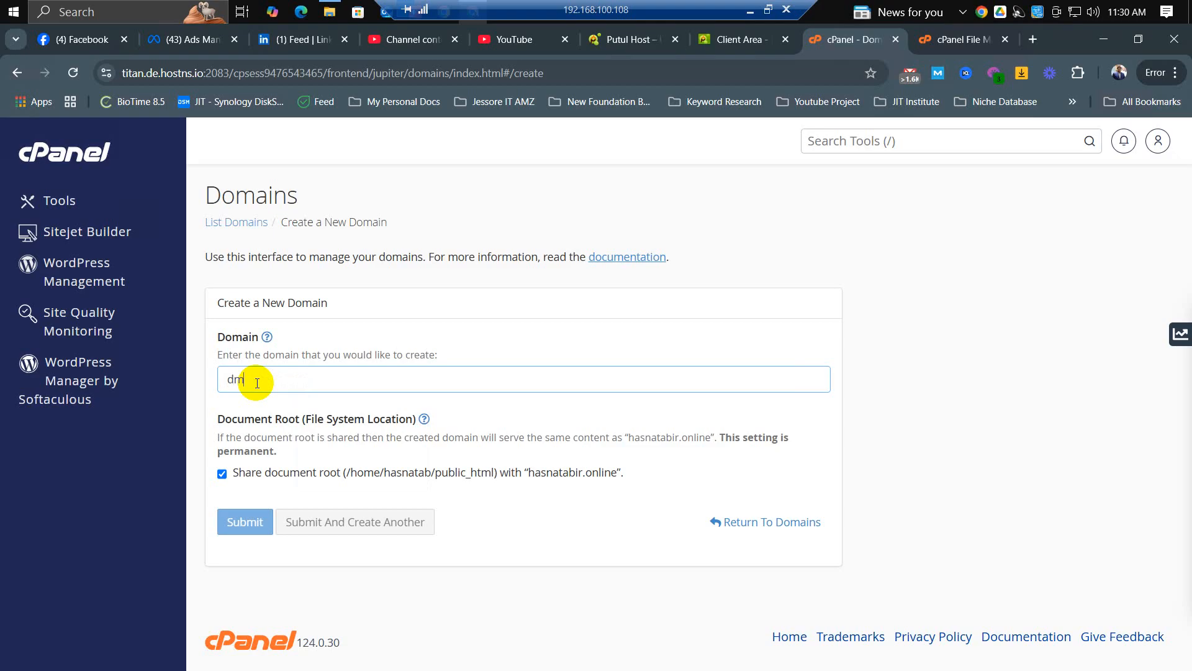
{"action": "type", "text": "4"}
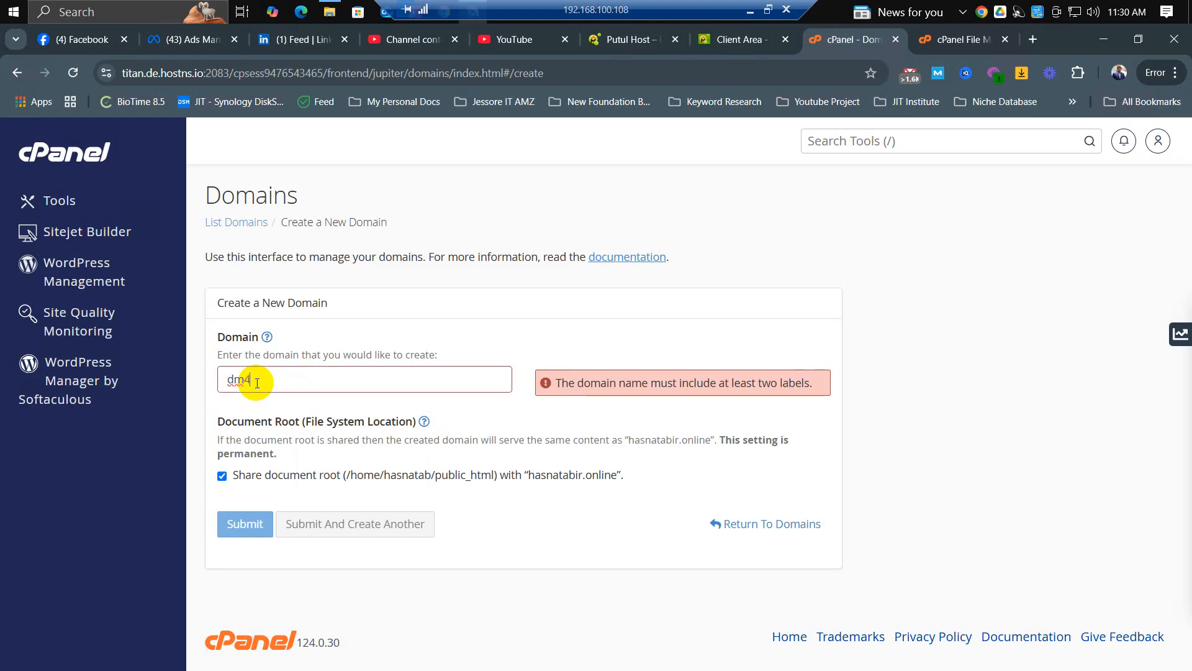
{"action": "type", "text": "0.hasnat"}
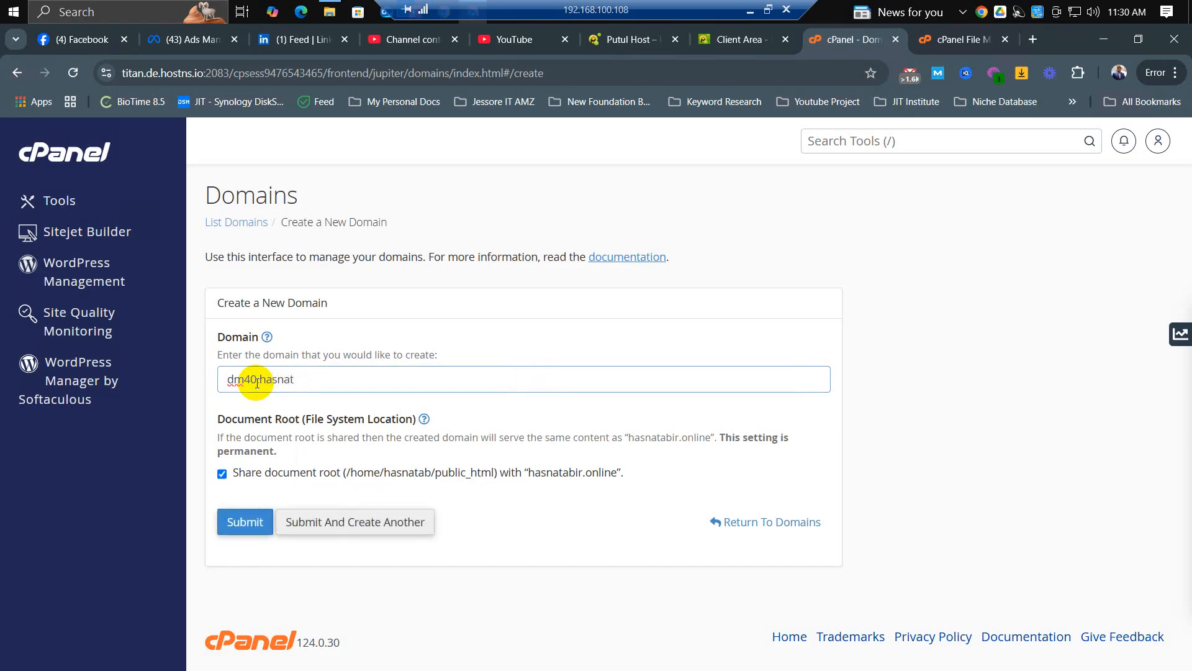
{"action": "type", "text": "abir.online"}
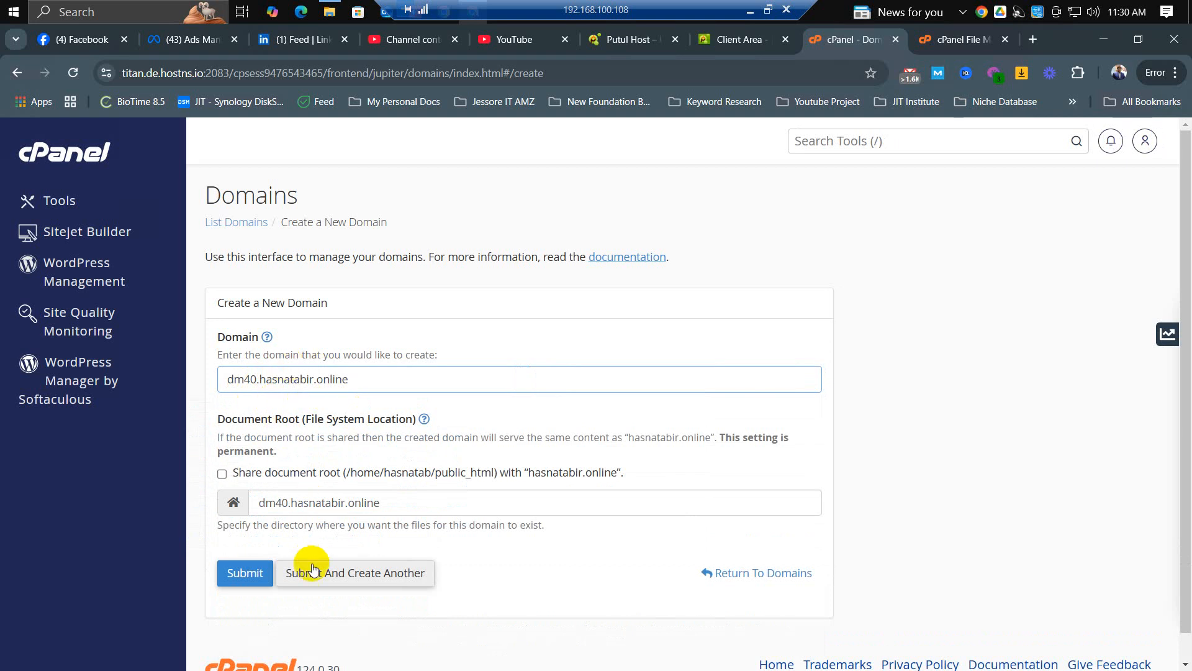
{"action": "left_click", "coordinate": [248, 574]}
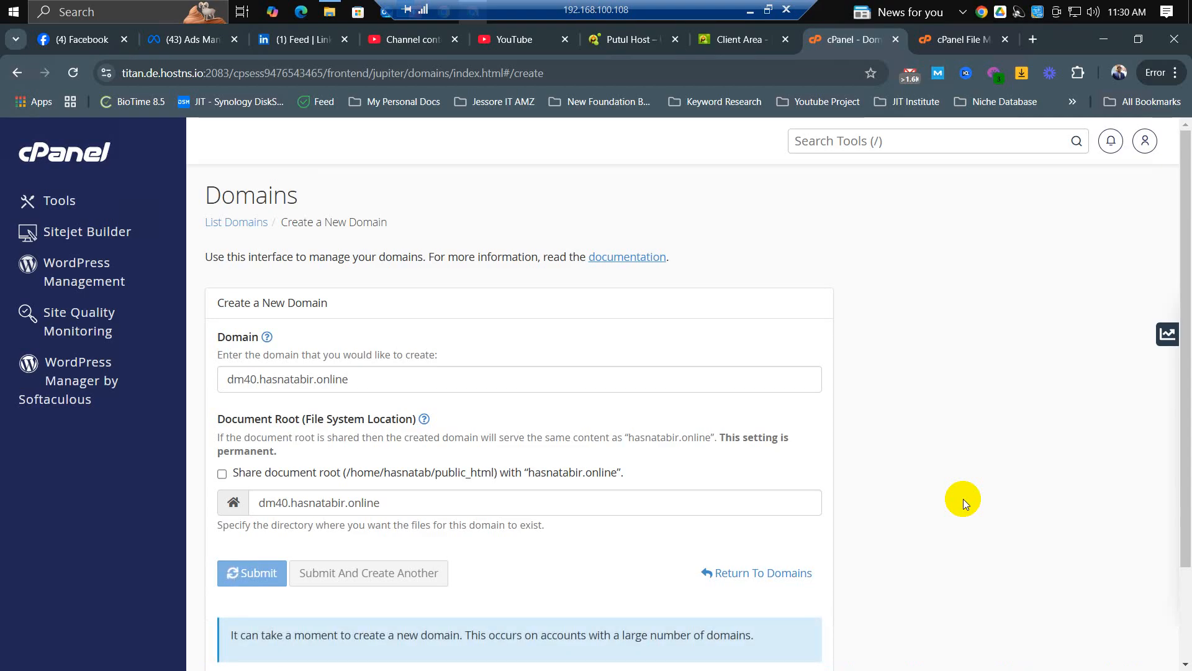
Step: Scroll the Domains list to confirm dm40.hasnatabir.online with document root /dm40.hasnatabir.online
{"action": "scroll", "coordinate": [963, 498], "scroll_direction": "down", "scroll_amount": 2}
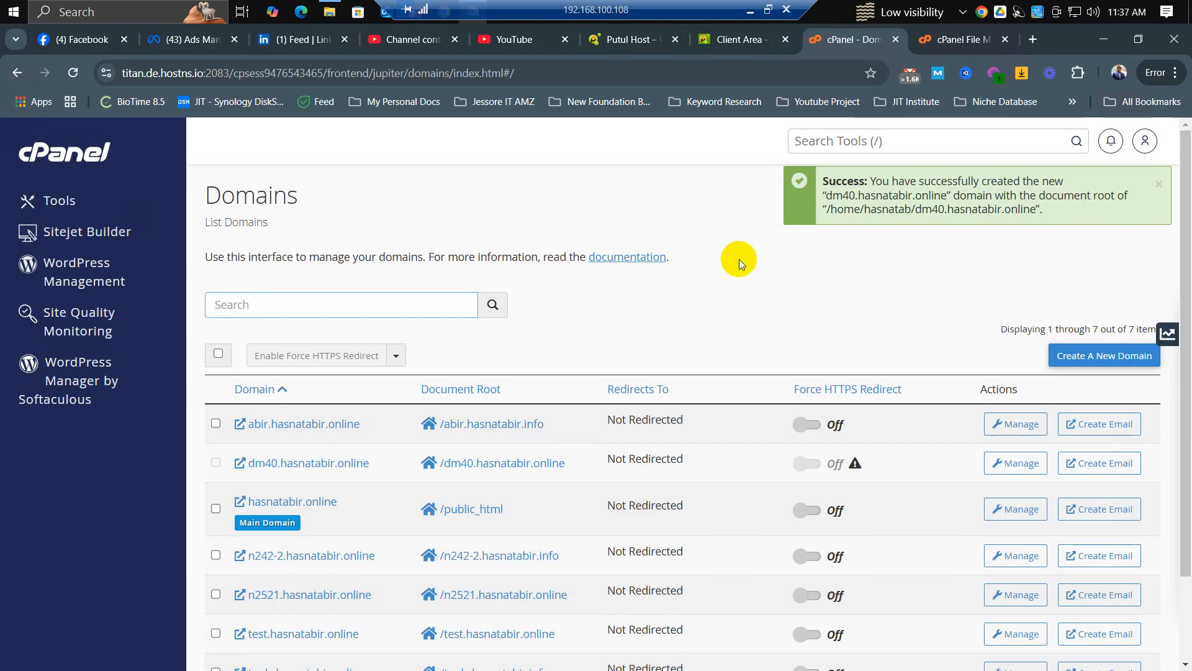
{"action": "scroll", "coordinate": [555, 339], "scroll_direction": "down", "scroll_amount": 2}
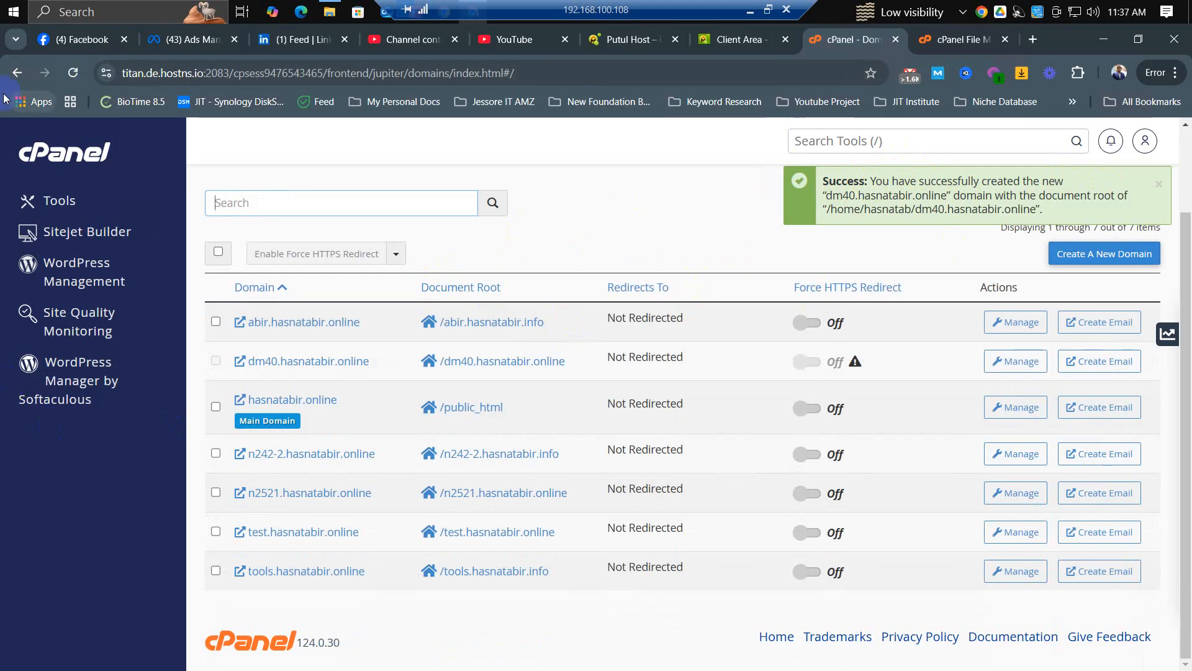
Step: Return from the domain list to the cPanel Tools home, then switch to the PutulHost client area
{"action": "left_click", "coordinate": [8, 76]}
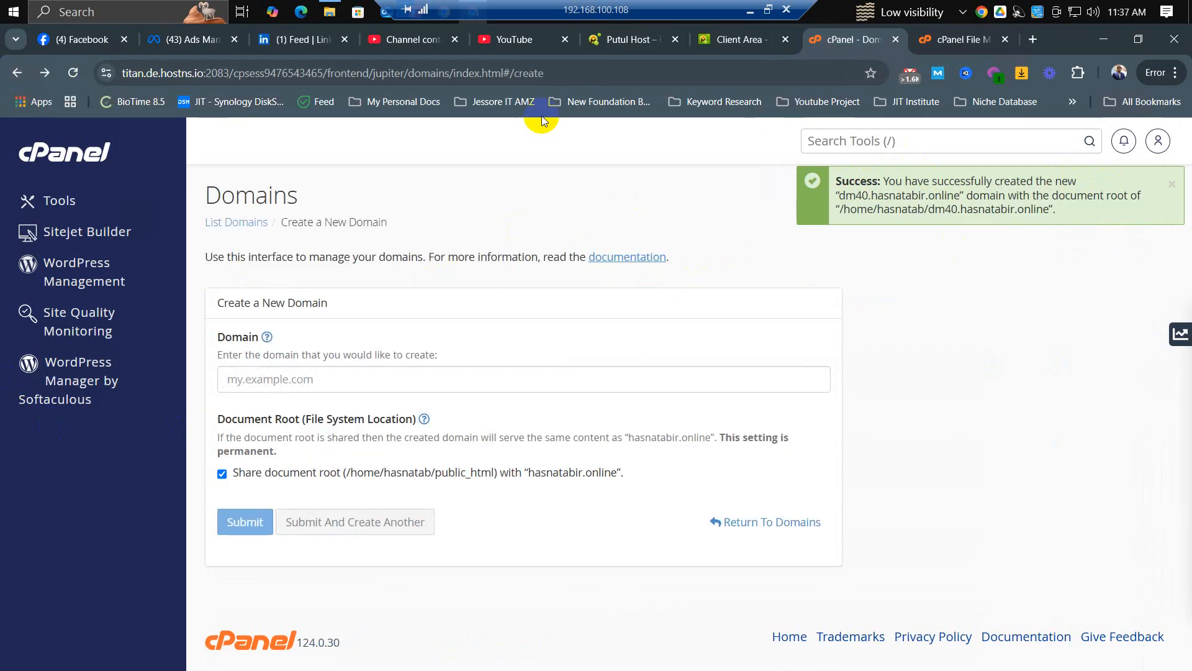
{"action": "left_click", "coordinate": [16, 76]}
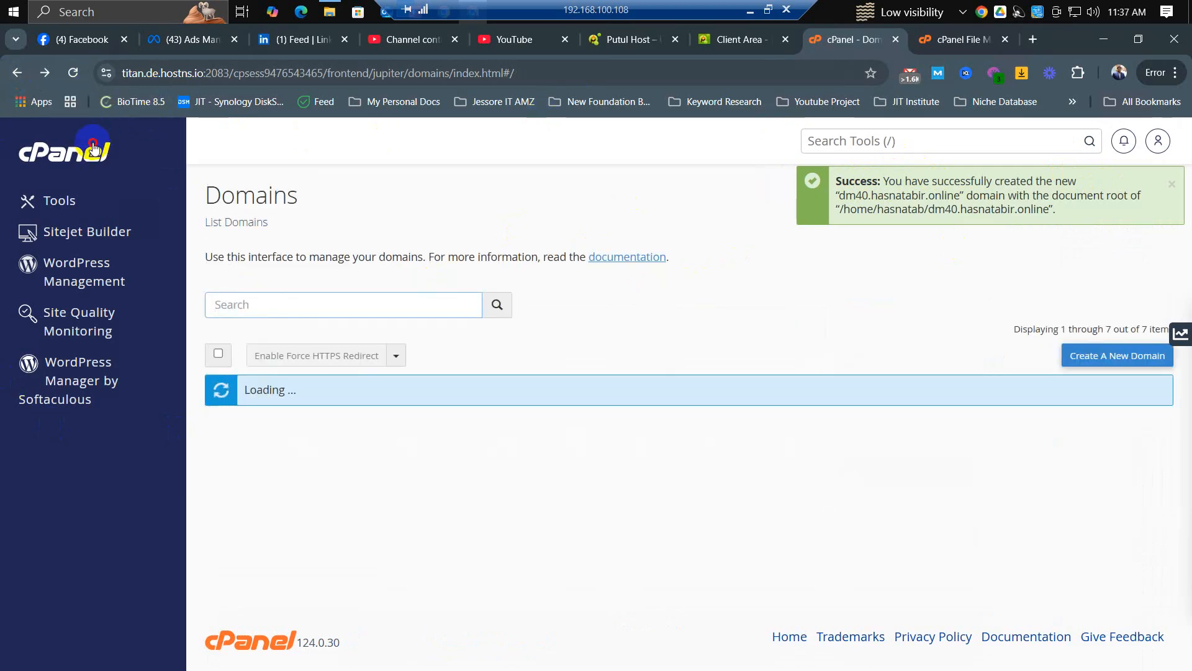
{"action": "left_click", "coordinate": [74, 152]}
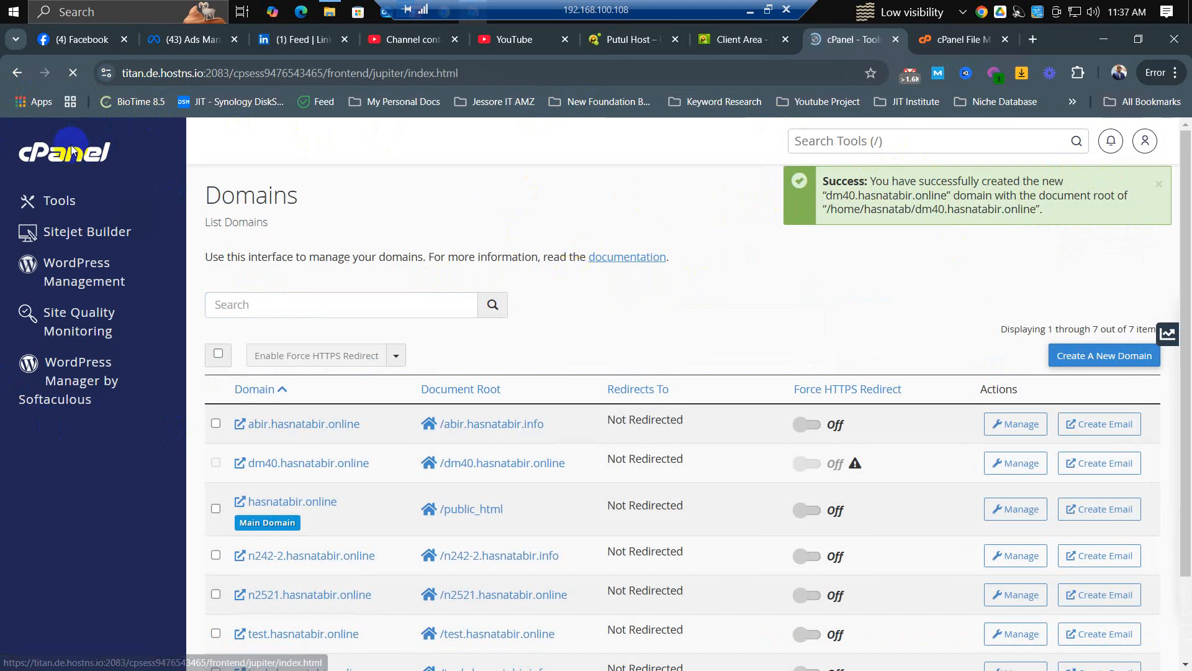
{"action": "scroll", "coordinate": [720, 403], "scroll_direction": "down", "scroll_amount": 1}
{"action": "scroll", "coordinate": [720, 409], "scroll_direction": "down", "scroll_amount": 1}
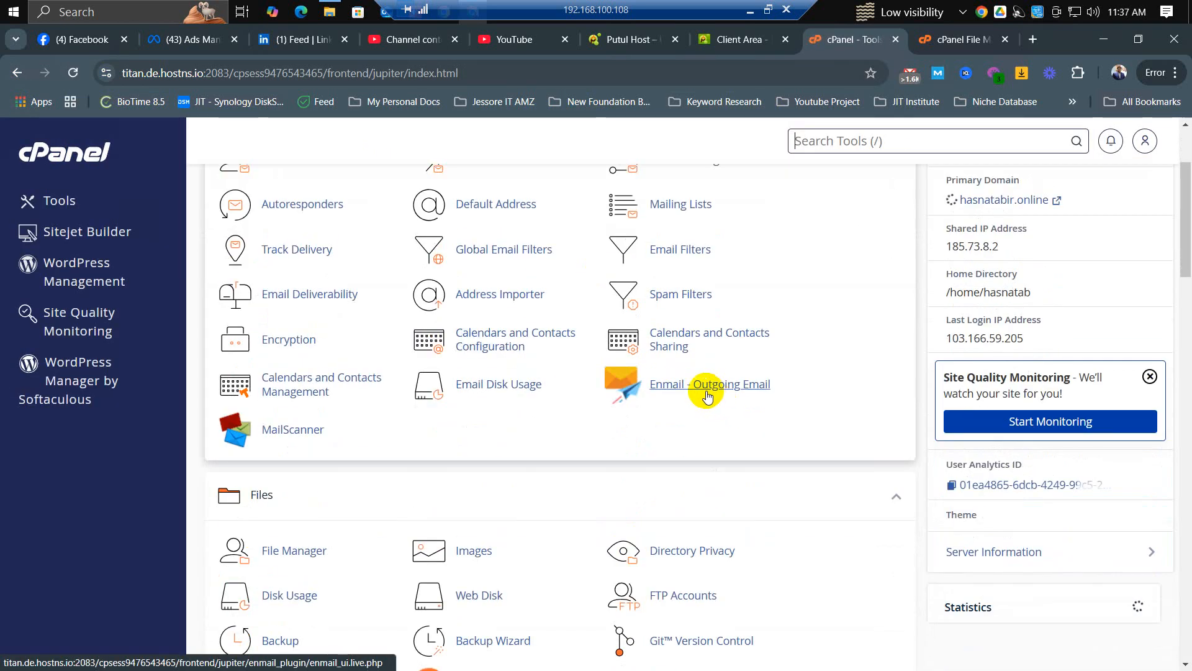
{"action": "left_click", "coordinate": [722, 44]}
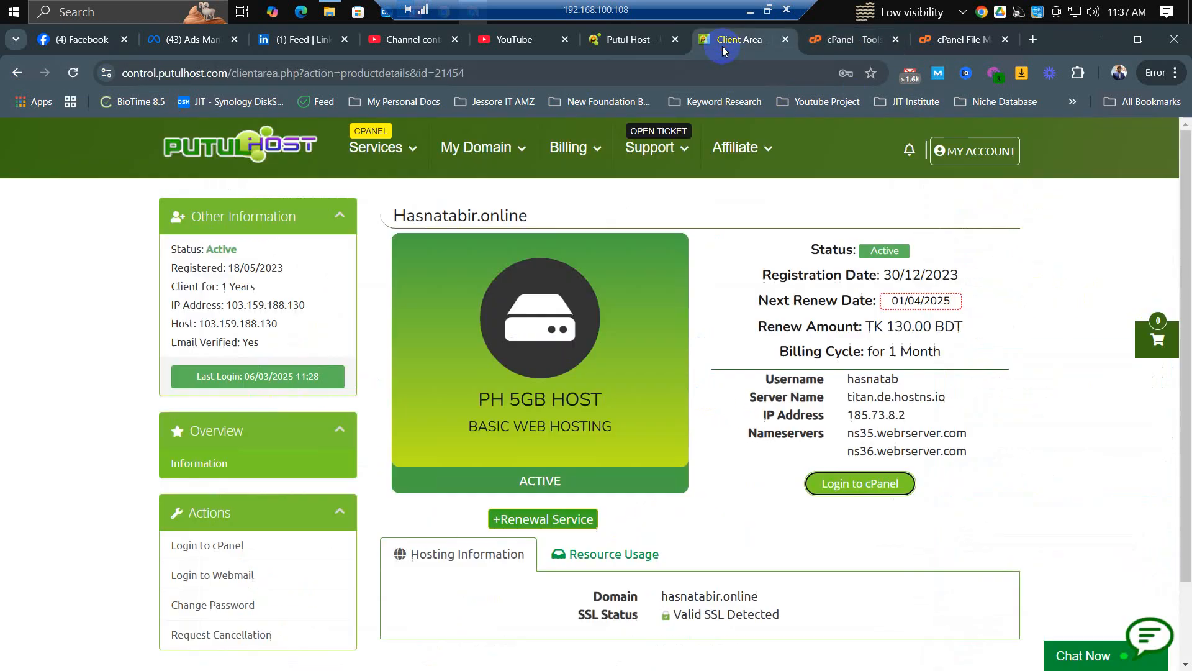
{"action": "left_click", "coordinate": [156, 78]}
{"action": "left_click", "coordinate": [155, 78]}
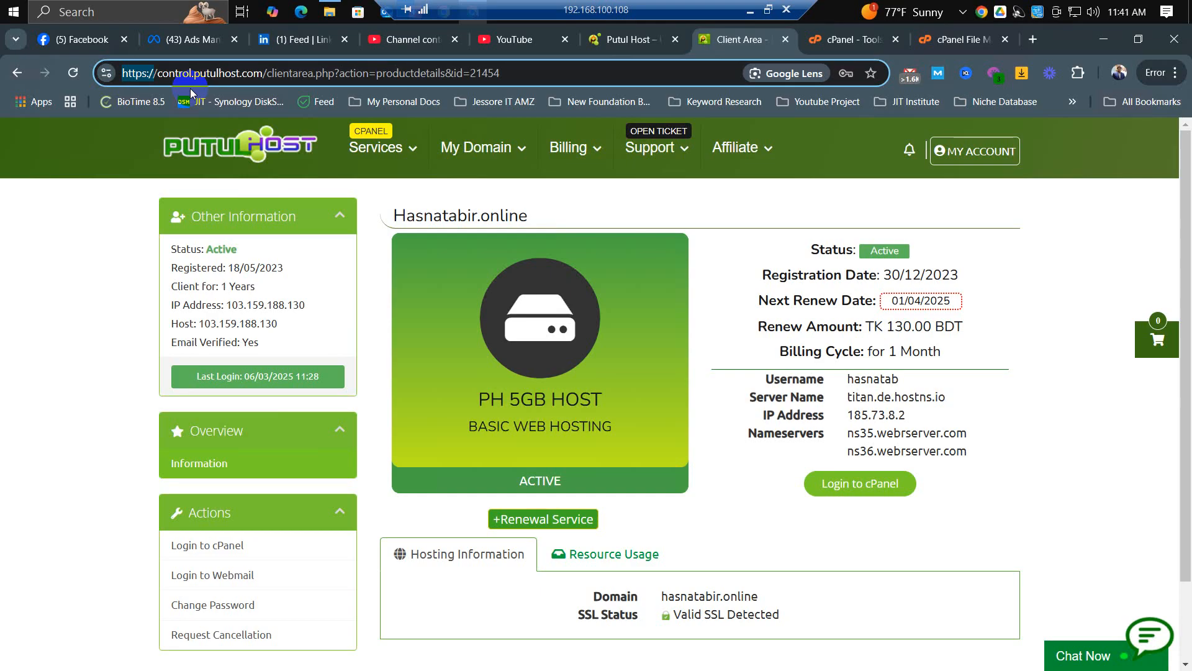
Step: Log in to cPanel again and open SSL/TLS from the Security section
{"action": "left_click", "coordinate": [845, 483]}
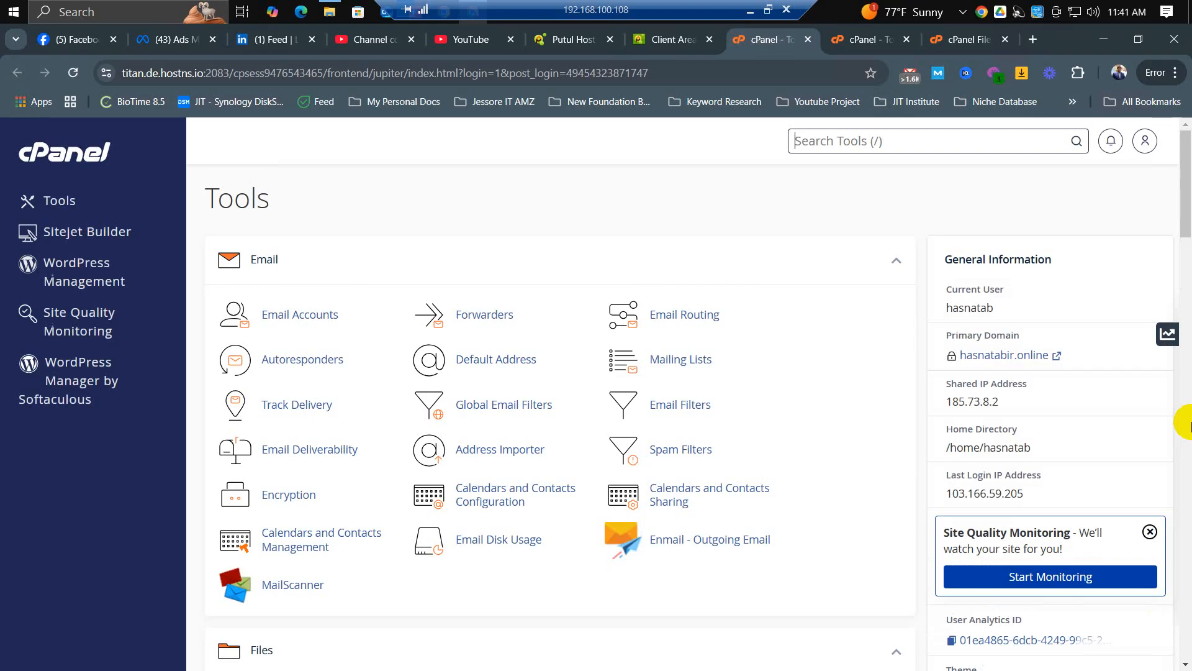
{"action": "scroll", "coordinate": [188, 197], "scroll_direction": "down", "scroll_amount": 1}
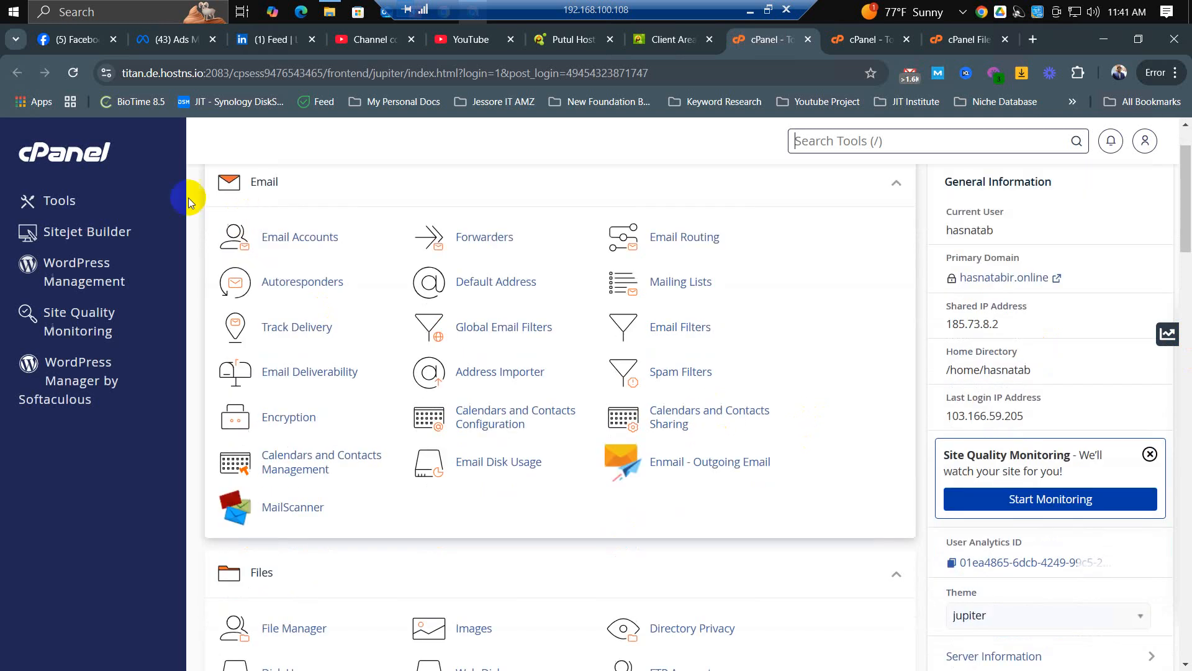
{"action": "scroll", "coordinate": [352, 223], "scroll_direction": "up", "scroll_amount": 1}
{"action": "scroll", "coordinate": [352, 222], "scroll_direction": "down", "scroll_amount": 5}
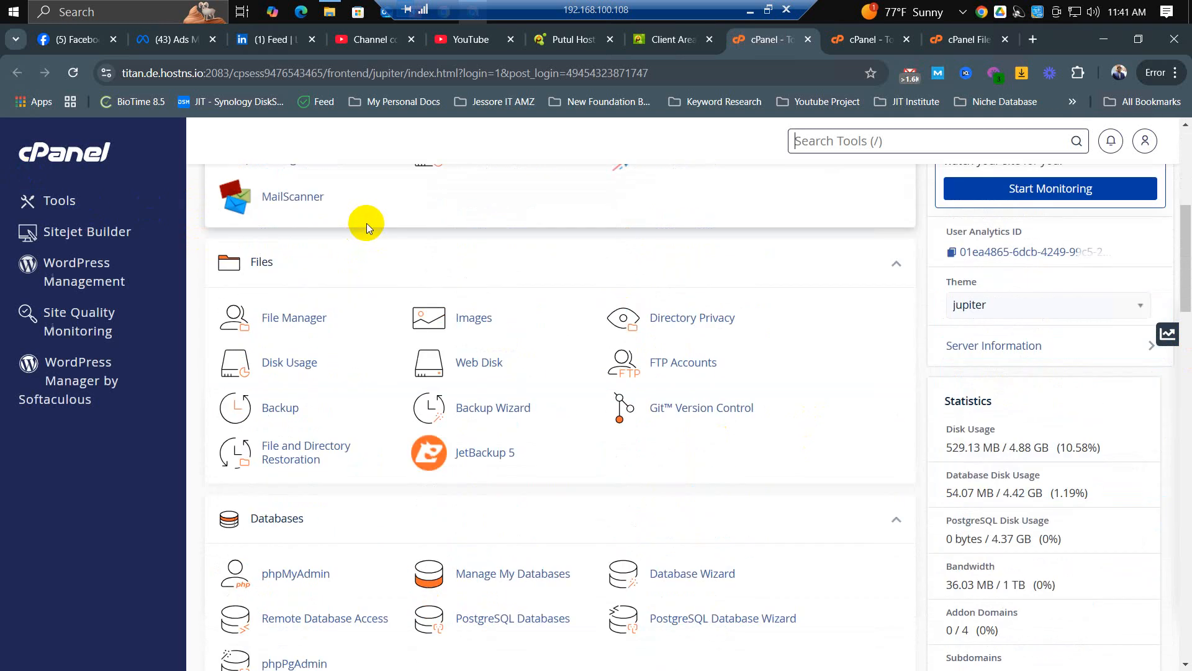
{"action": "scroll", "coordinate": [366, 225], "scroll_direction": "down", "scroll_amount": 5}
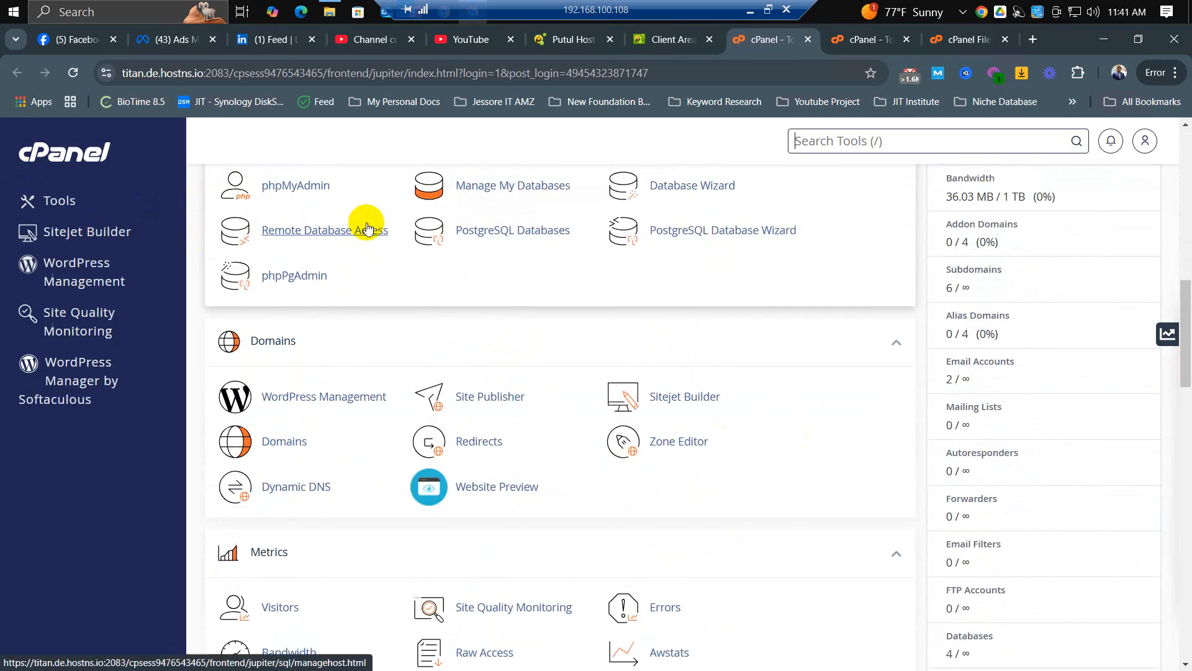
{"action": "scroll", "coordinate": [366, 227], "scroll_direction": "down", "scroll_amount": 5}
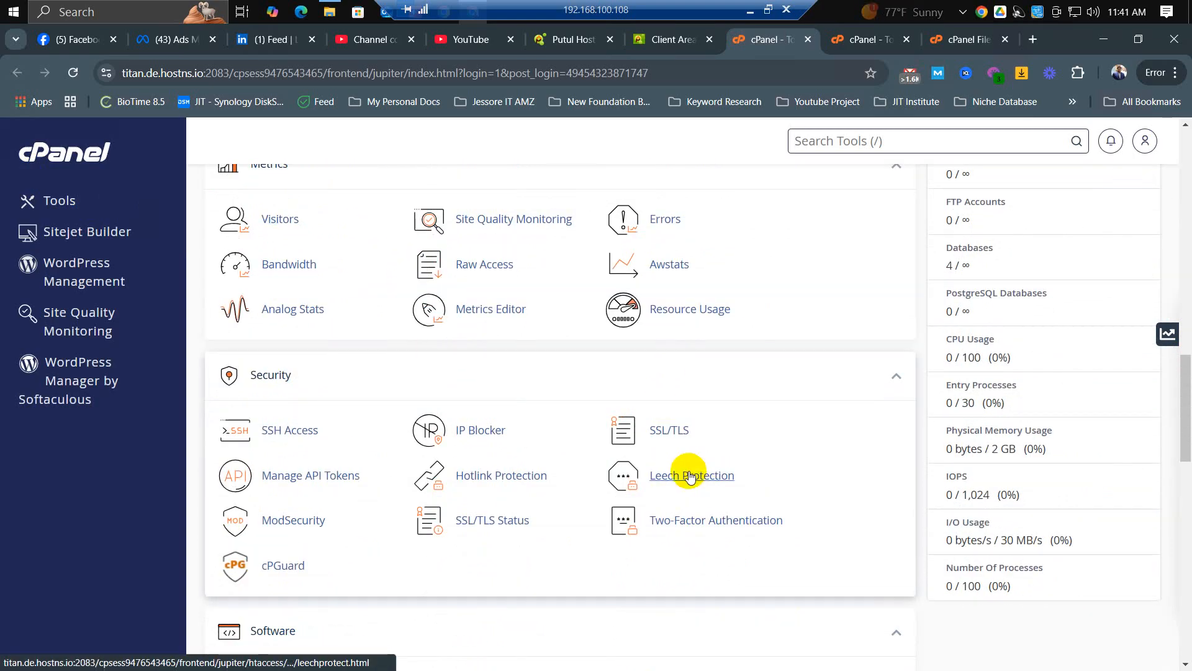
{"action": "left_click", "coordinate": [655, 432]}
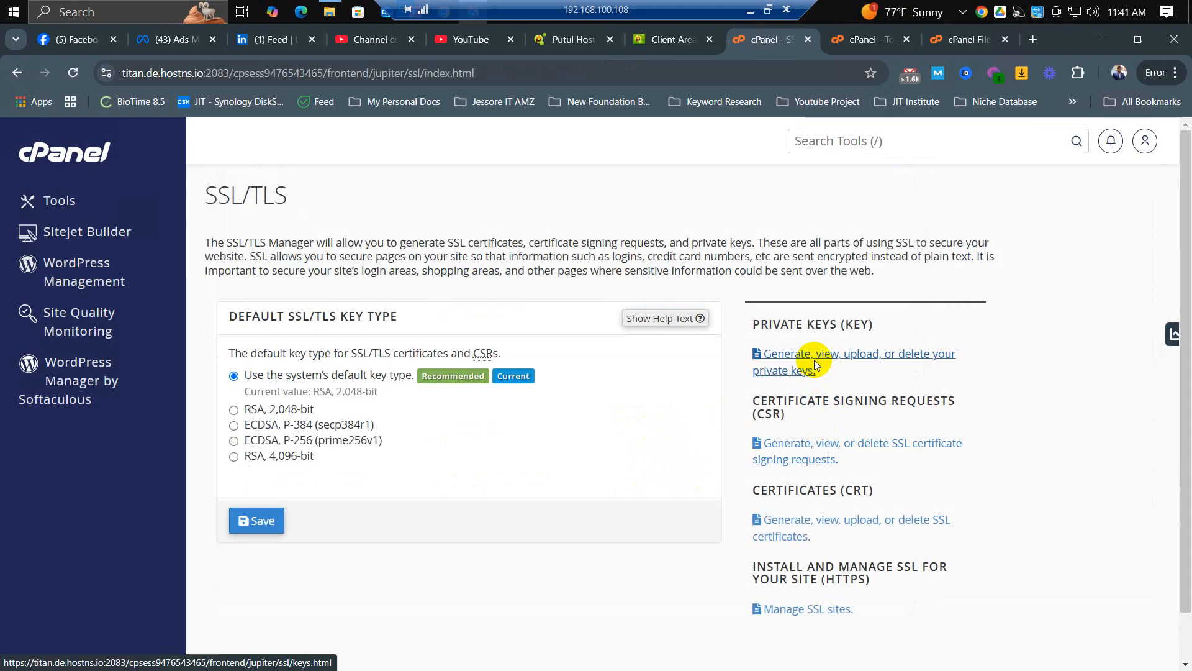
Step: Open Manage SSL sites and expand the Install an SSL Website domain dropdown
{"action": "scroll", "coordinate": [814, 363], "scroll_direction": "down", "scroll_amount": 1}
{"action": "left_click_drag", "start_coordinate": [751, 513], "coordinate": [909, 534]}
{"action": "left_click", "coordinate": [909, 534]}
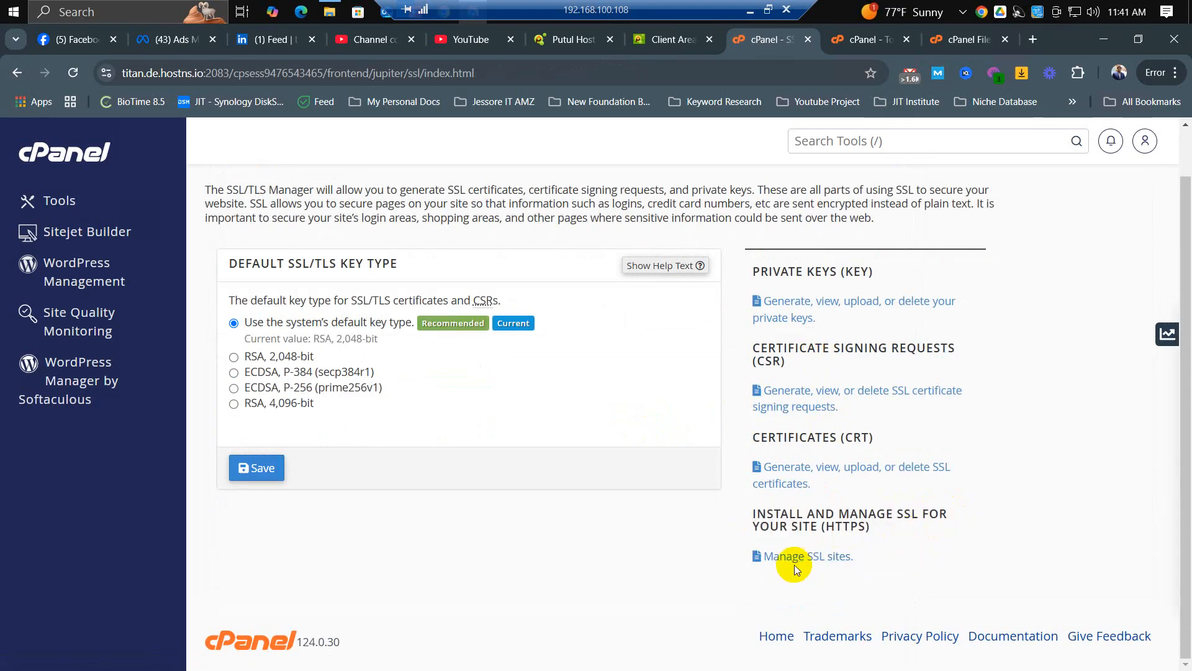
{"action": "left_click", "coordinate": [798, 559]}
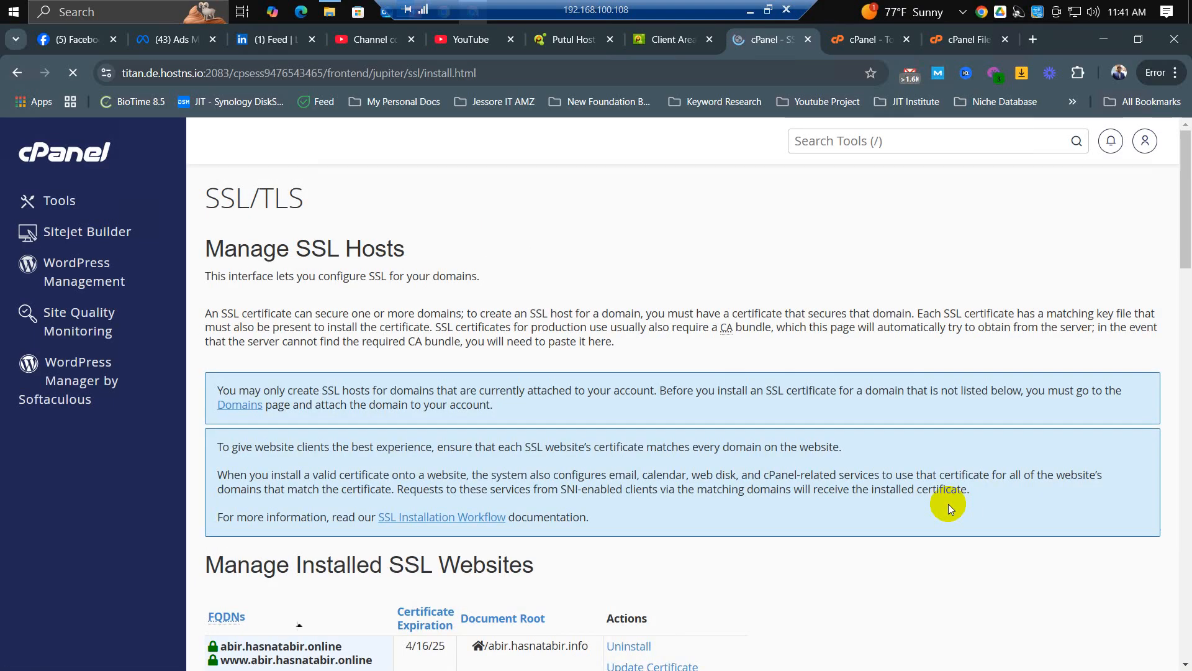
{"action": "scroll", "coordinate": [405, 449], "scroll_direction": "down", "scroll_amount": 12}
{"action": "scroll", "coordinate": [452, 430], "scroll_direction": "down", "scroll_amount": 5}
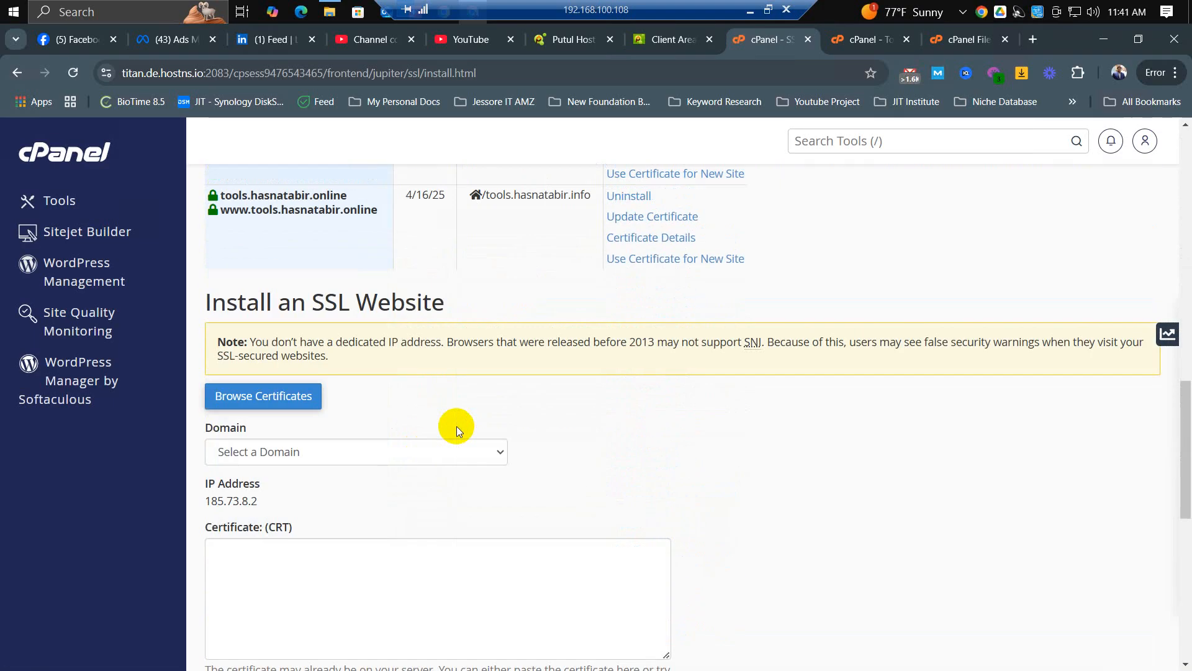
{"action": "scroll", "coordinate": [254, 256], "scroll_direction": "up", "scroll_amount": 5}
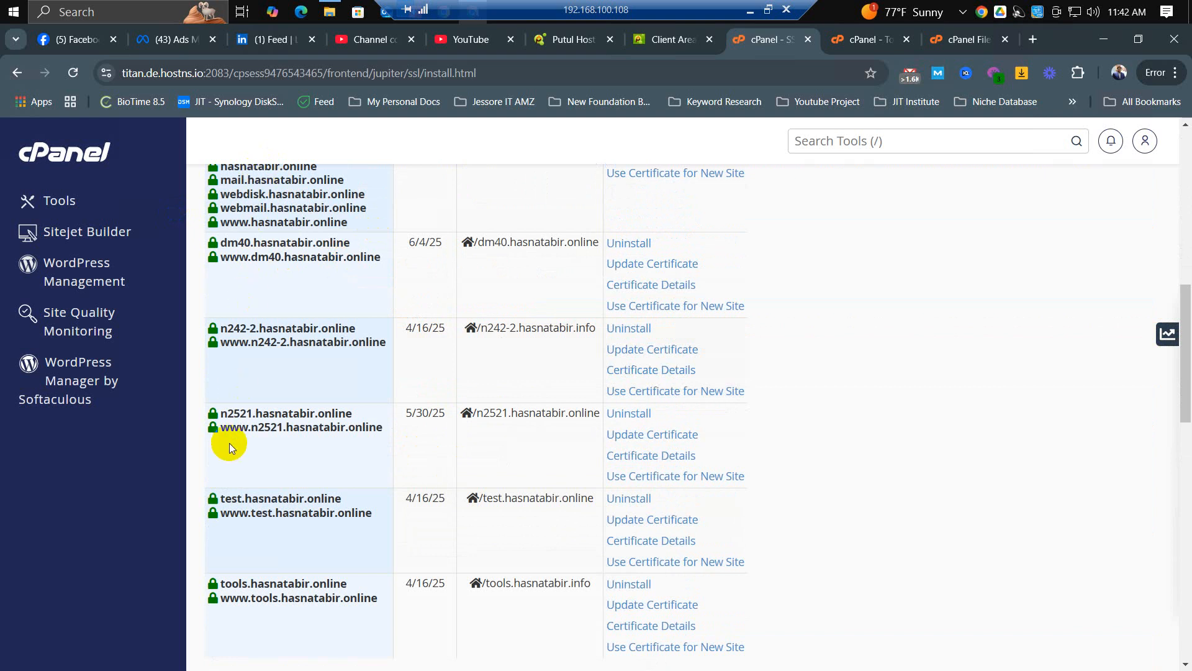
{"action": "scroll", "coordinate": [230, 443], "scroll_direction": "up", "scroll_amount": 7}
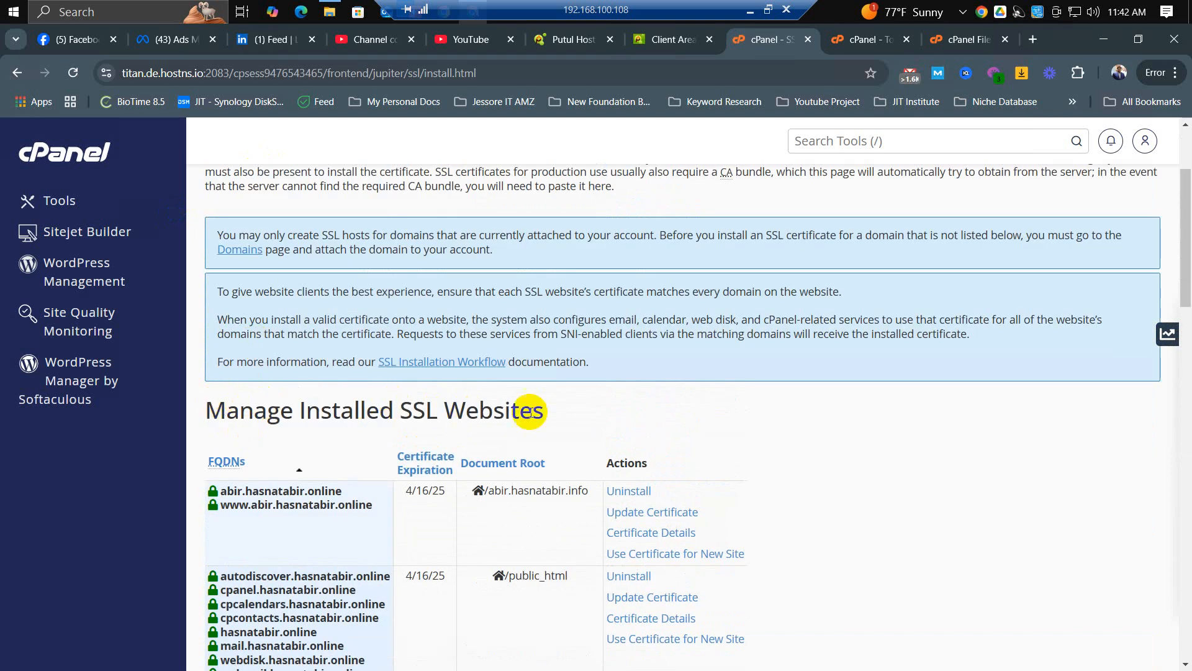
{"action": "scroll", "coordinate": [545, 398], "scroll_direction": "down", "scroll_amount": 12}
{"action": "scroll", "coordinate": [544, 388], "scroll_direction": "down", "scroll_amount": 2}
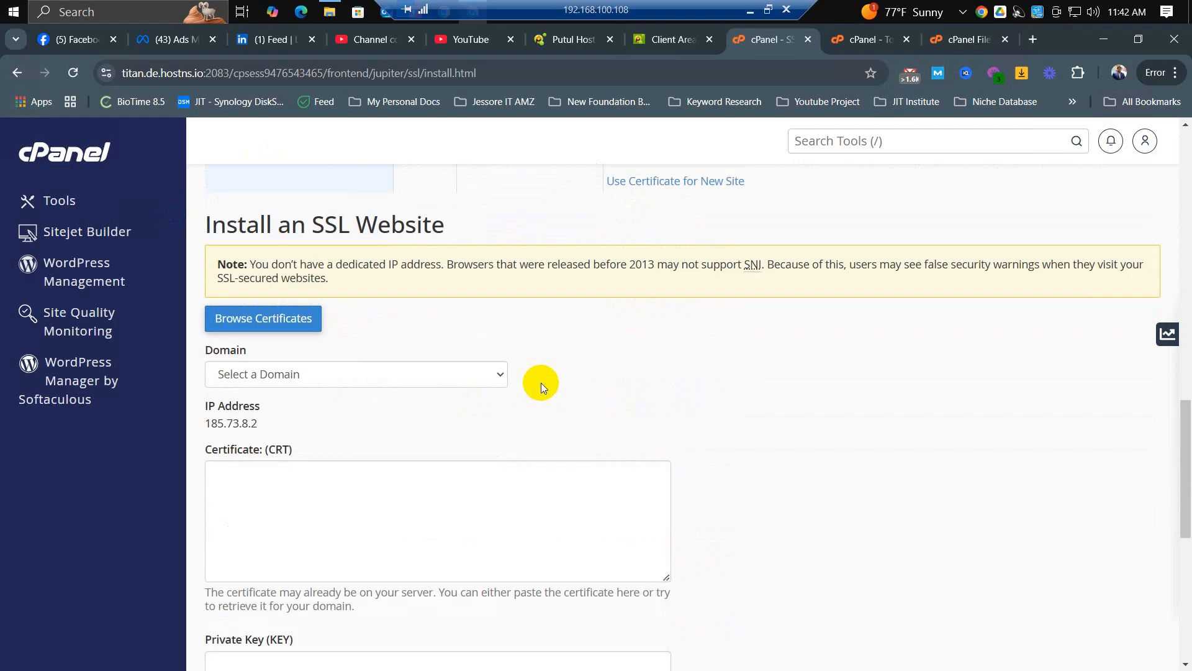
{"action": "scroll", "coordinate": [497, 343], "scroll_direction": "down", "scroll_amount": 2}
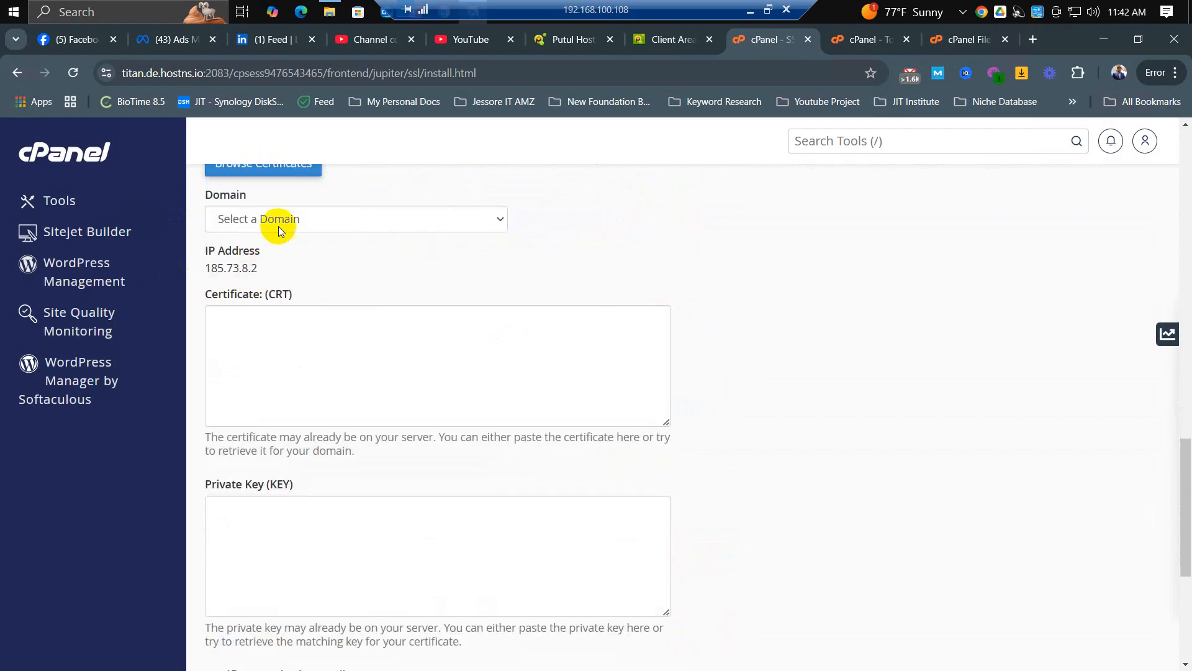
{"action": "left_click", "coordinate": [278, 225]}
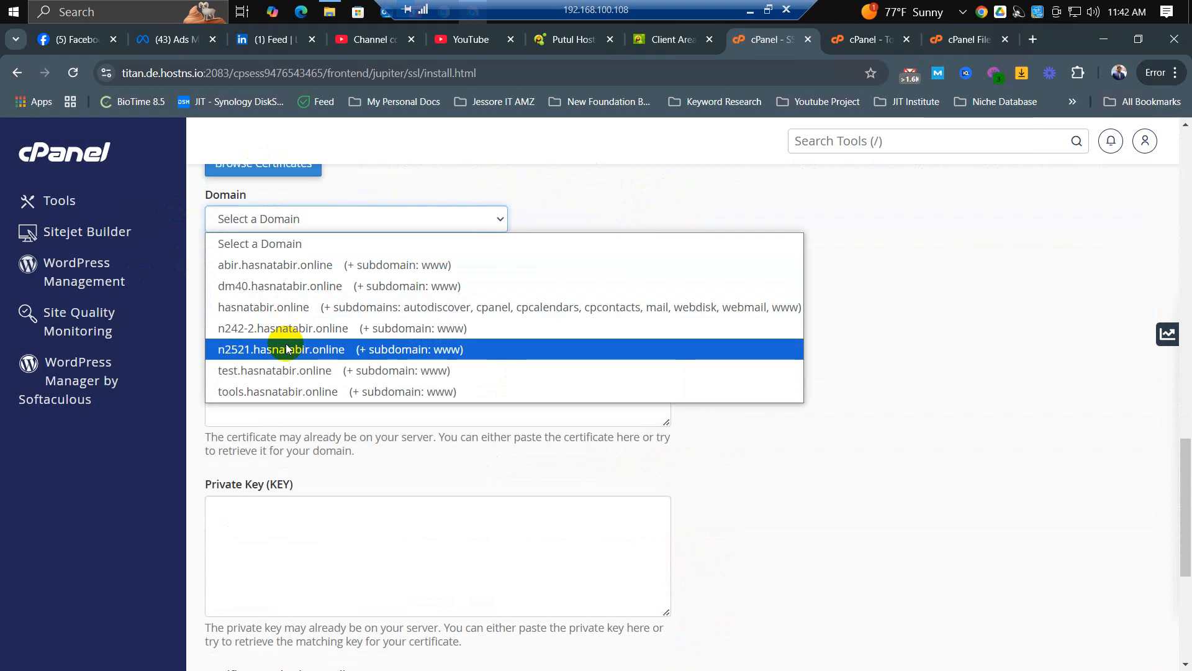
Step: Install the SSL certificate for dm40.hasnatabir.online, then open WordPress Manager by Softaculous
{"action": "left_click", "coordinate": [261, 285]}
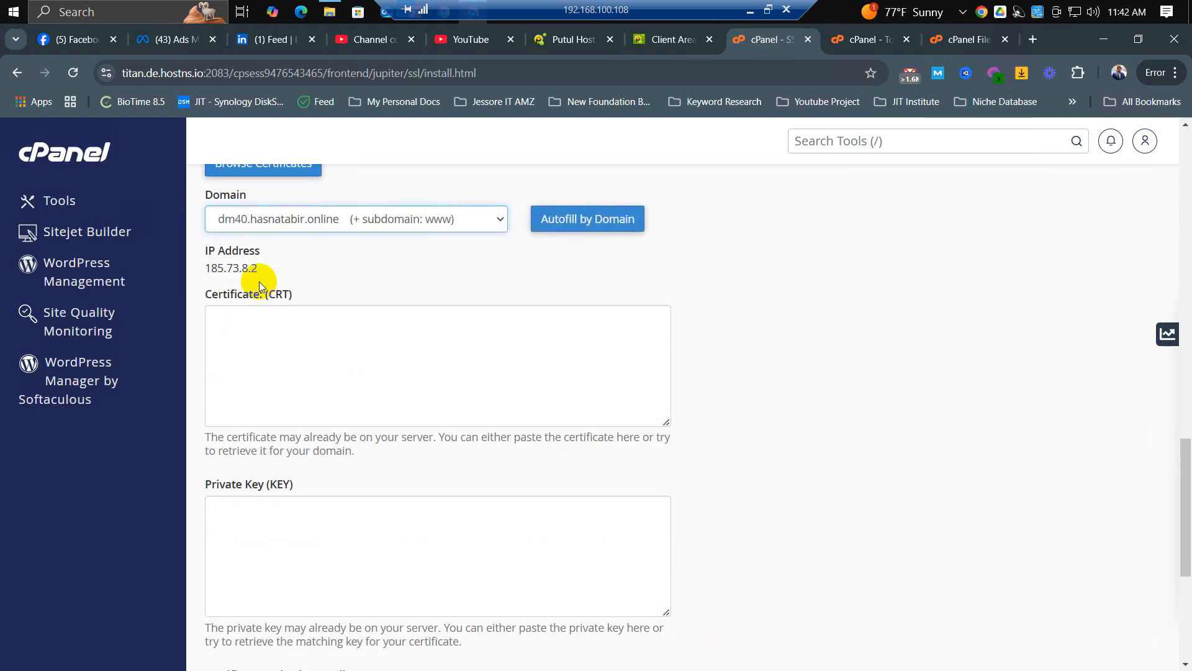
{"action": "left_click", "coordinate": [596, 223]}
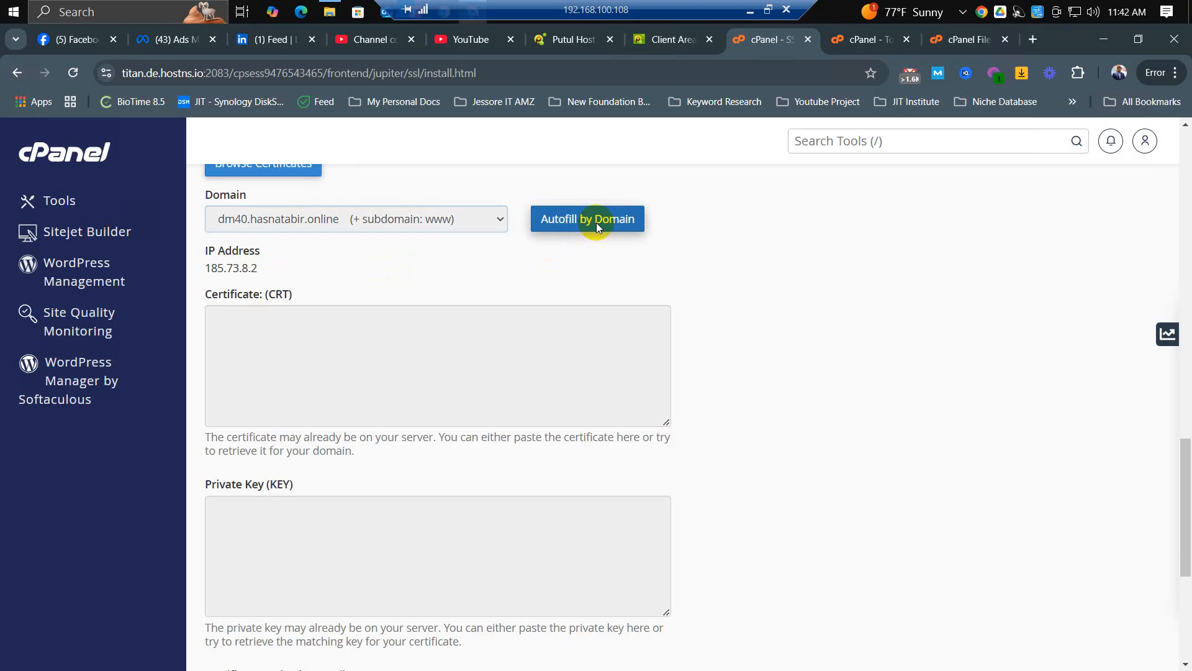
{"action": "scroll", "coordinate": [571, 253], "scroll_direction": "down", "scroll_amount": 4}
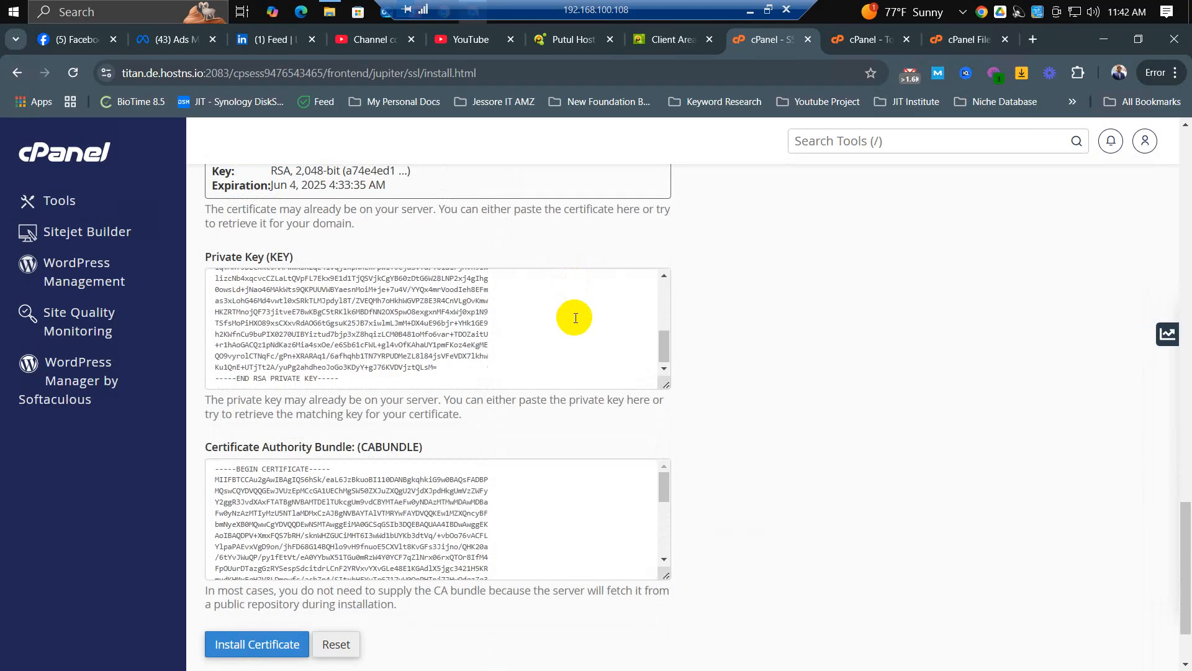
{"action": "left_click", "coordinate": [261, 657]}
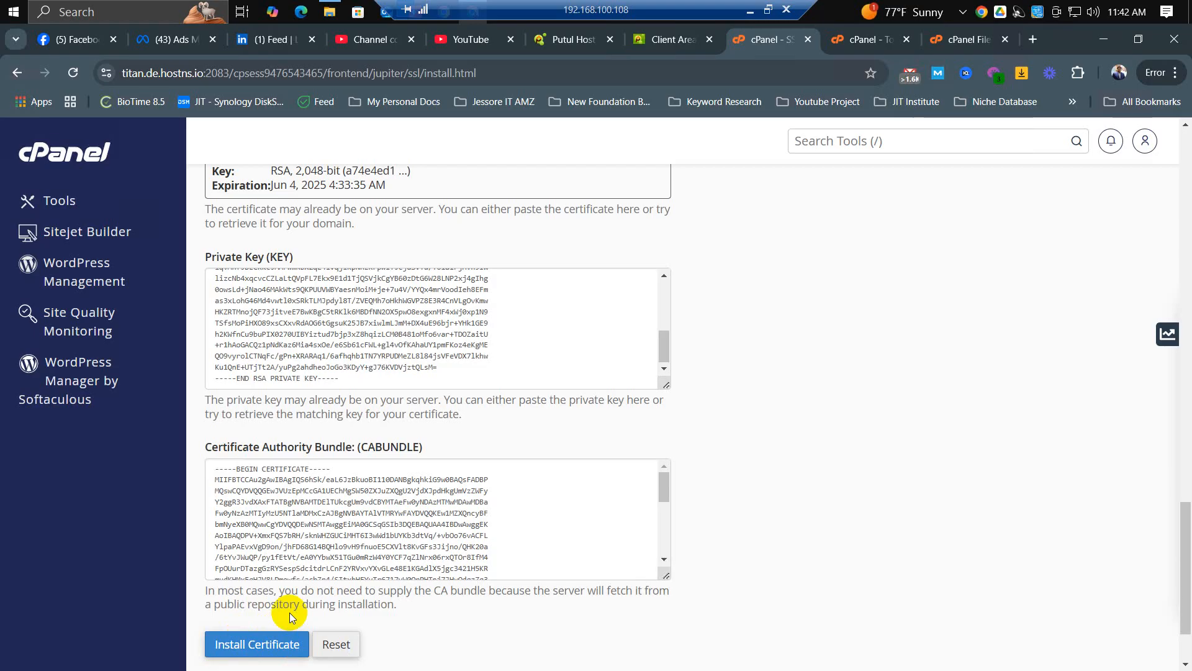
{"action": "scroll", "coordinate": [413, 505], "scroll_direction": "up", "scroll_amount": 8}
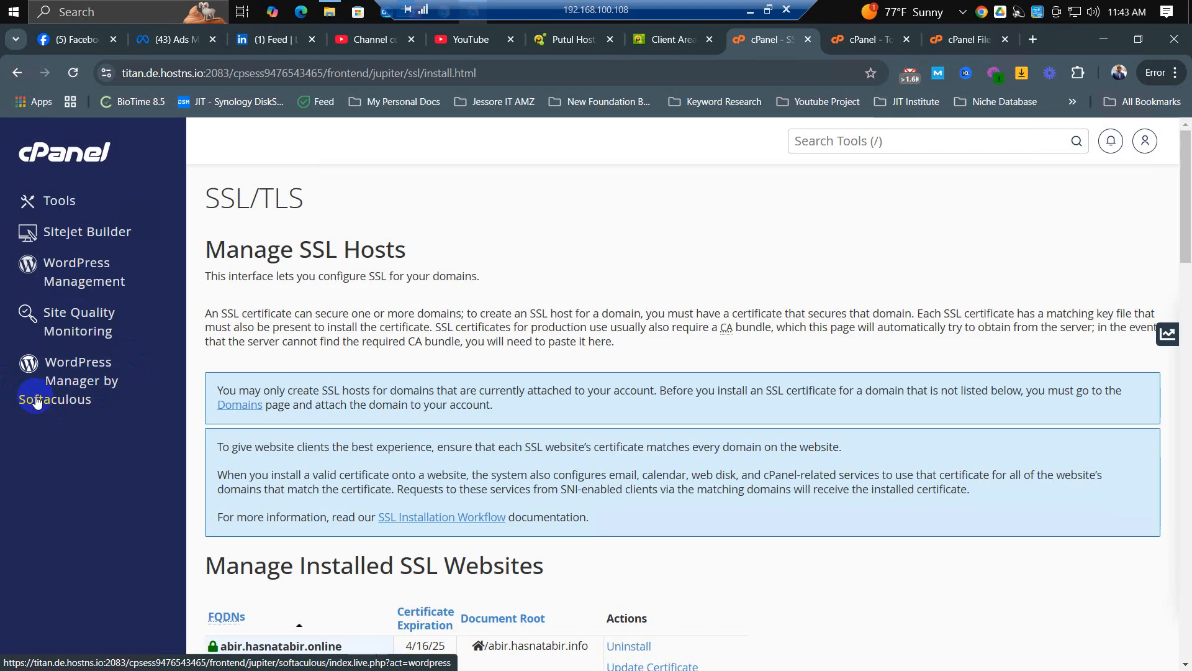
{"action": "left_click", "coordinate": [71, 399]}
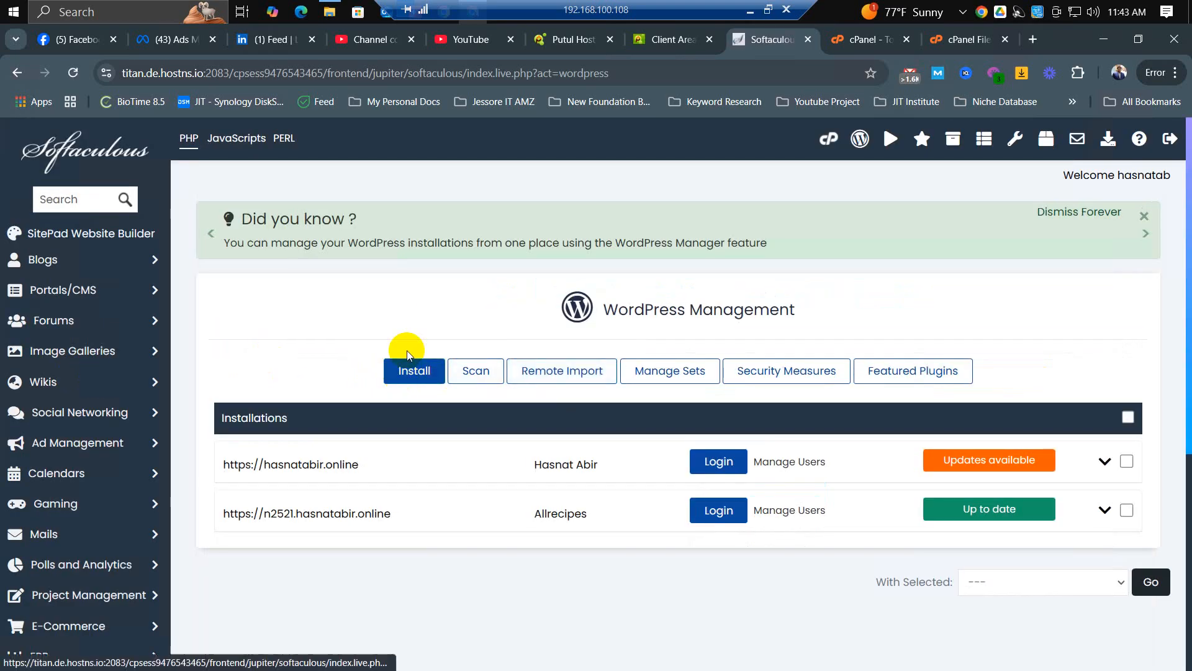
Step: Start a fresh WordPress install and choose dm40.hasnatabir.online as the domain
{"action": "left_click", "coordinate": [408, 375]}
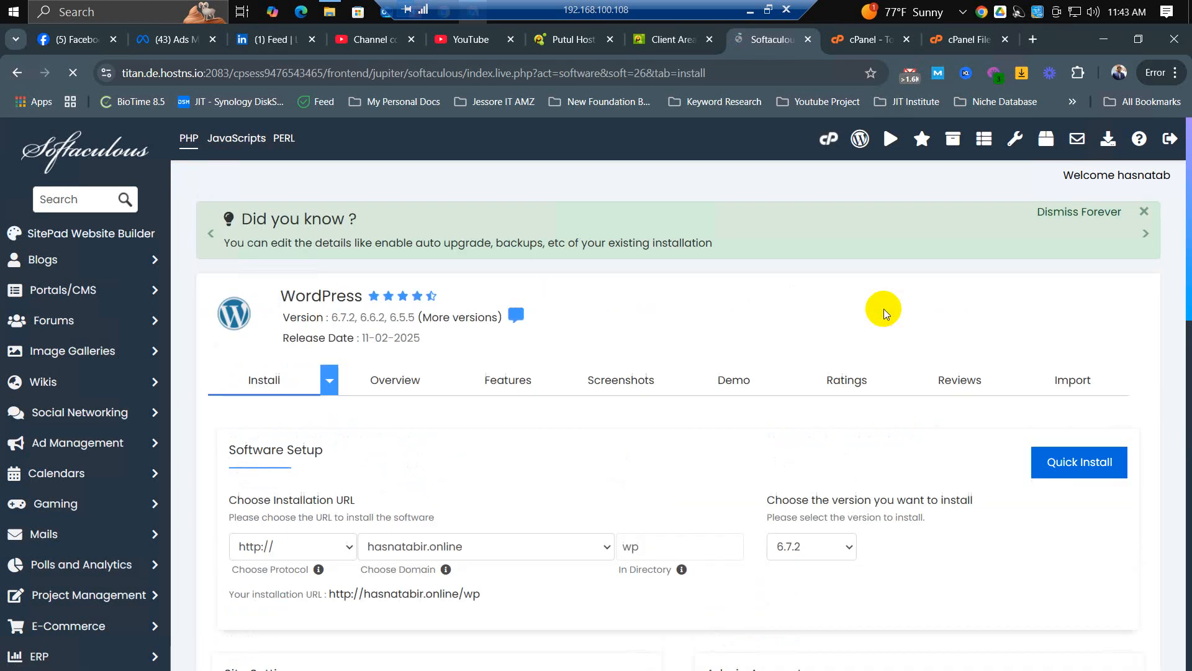
{"action": "scroll", "coordinate": [550, 302], "scroll_direction": "down", "scroll_amount": 3}
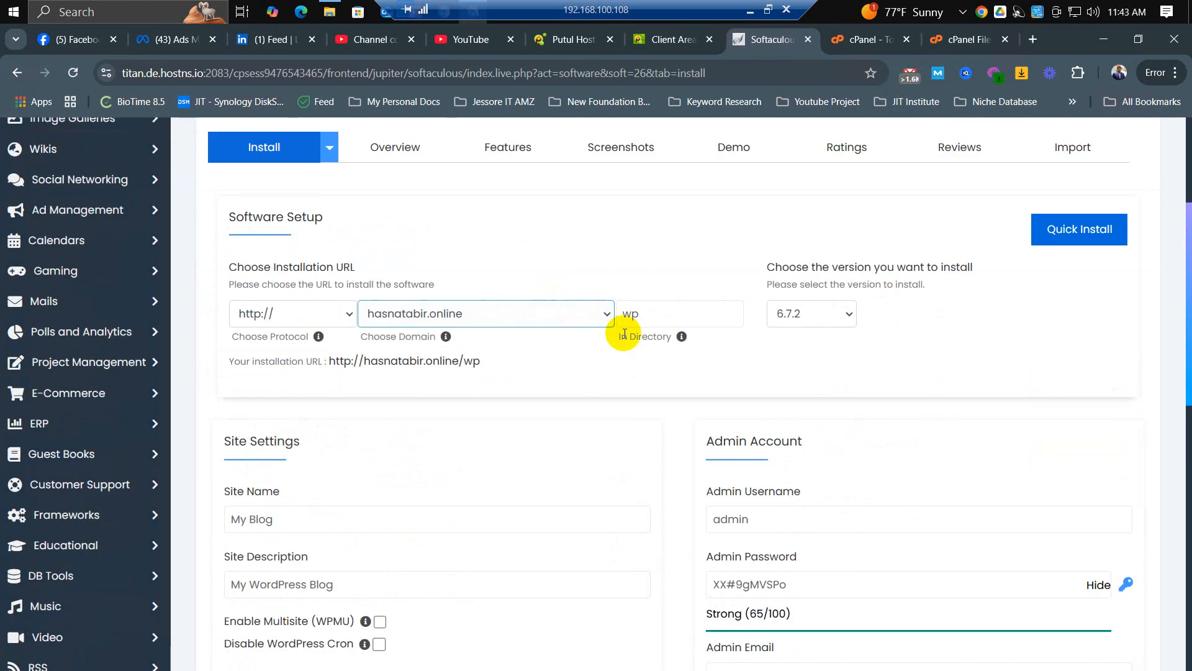
{"action": "left_click", "coordinate": [555, 308]}
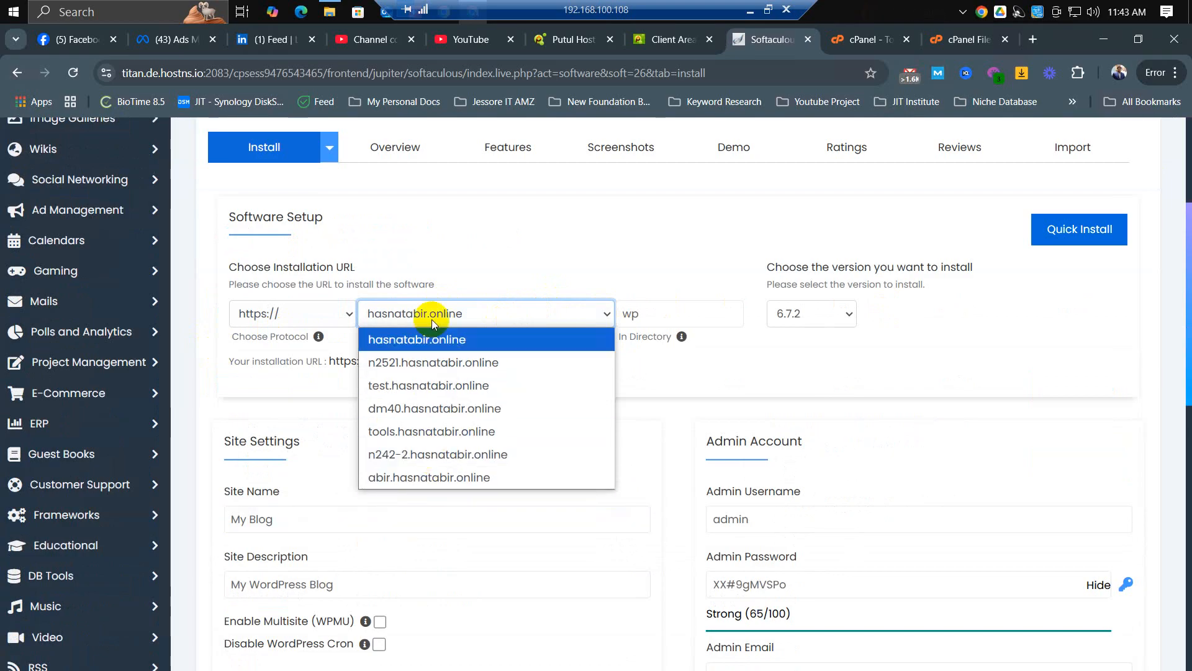
{"action": "left_click", "coordinate": [434, 410]}
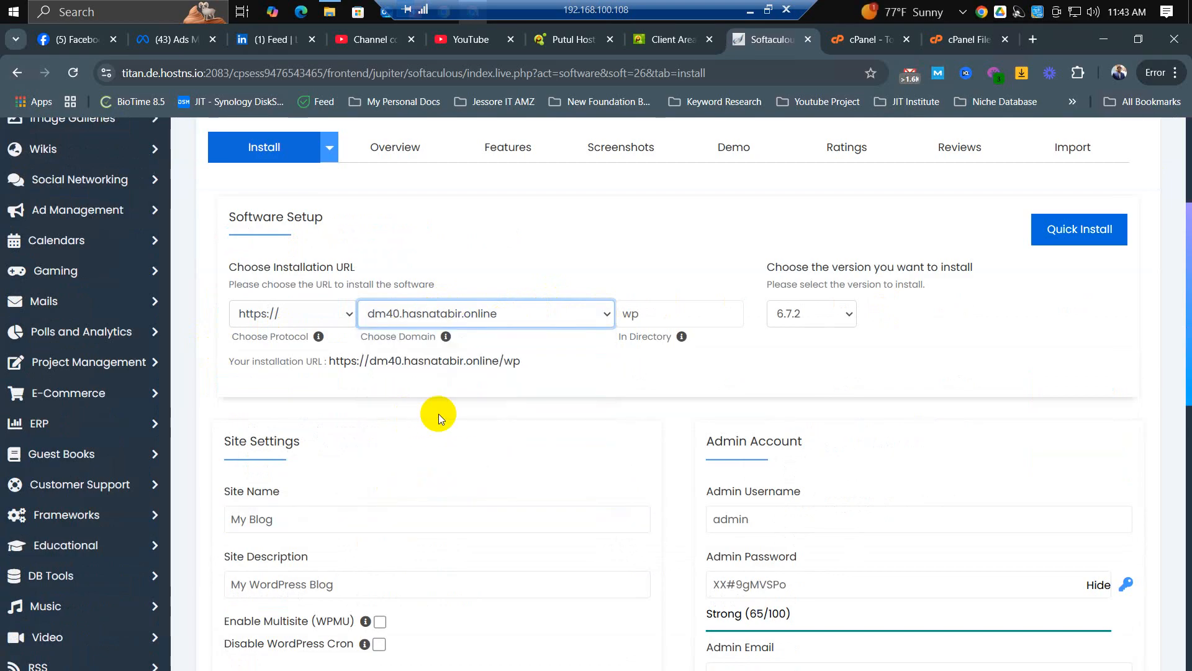
{"action": "left_click", "coordinate": [631, 318]}
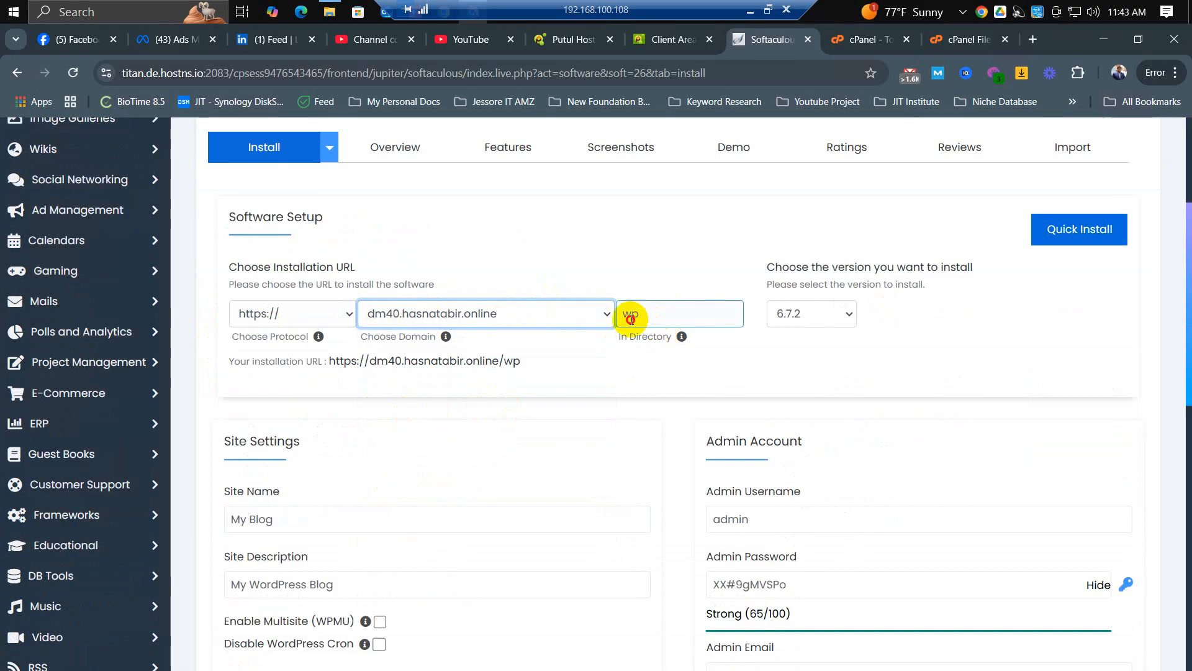
{"action": "double_click", "coordinate": [631, 318]}
{"action": "left_click", "coordinate": [657, 310]}
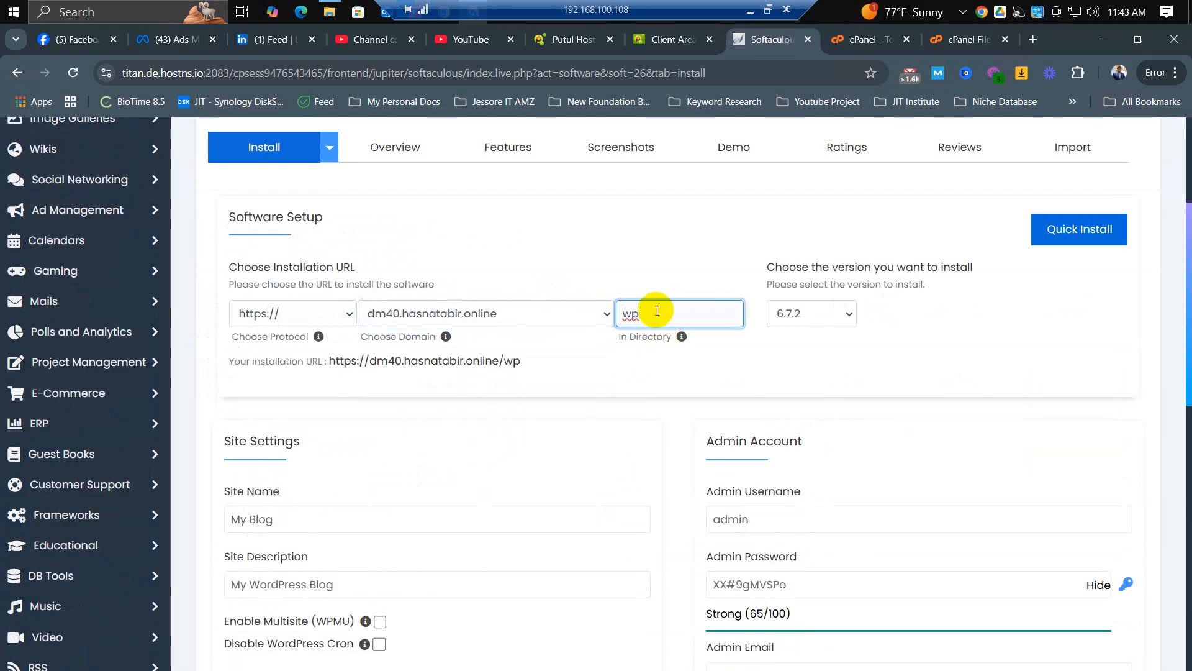
{"action": "left_click_drag", "start_coordinate": [675, 314], "coordinate": [583, 338]}
{"action": "key", "text": "BackSpace"}
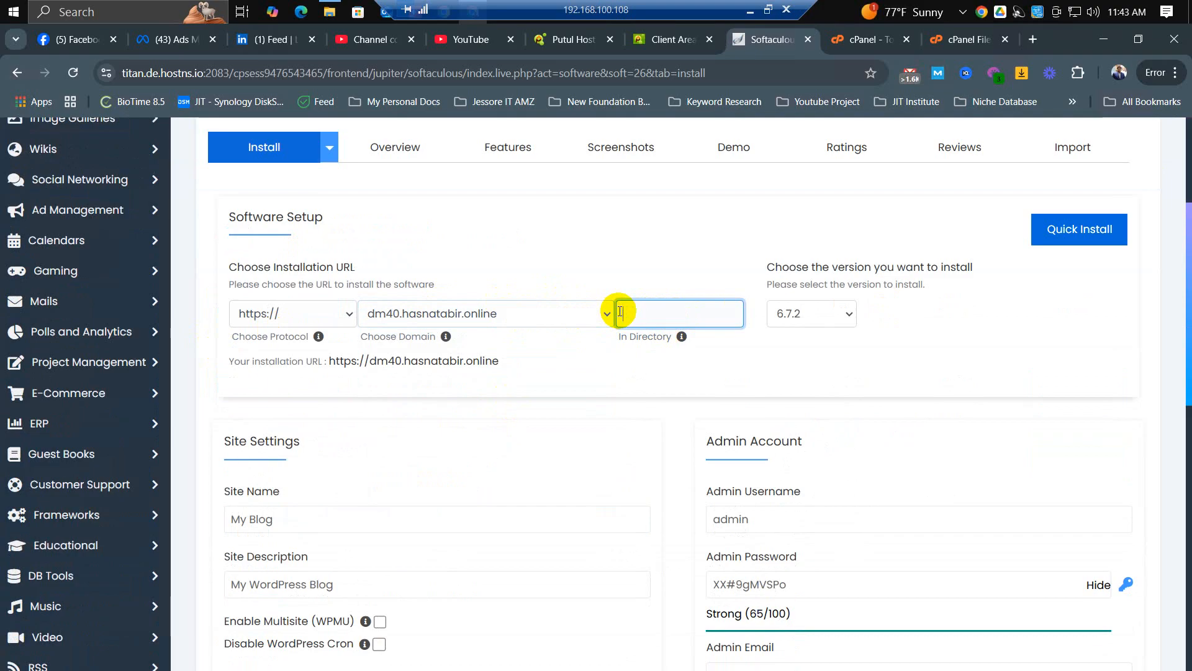
{"action": "left_click", "coordinate": [654, 312]}
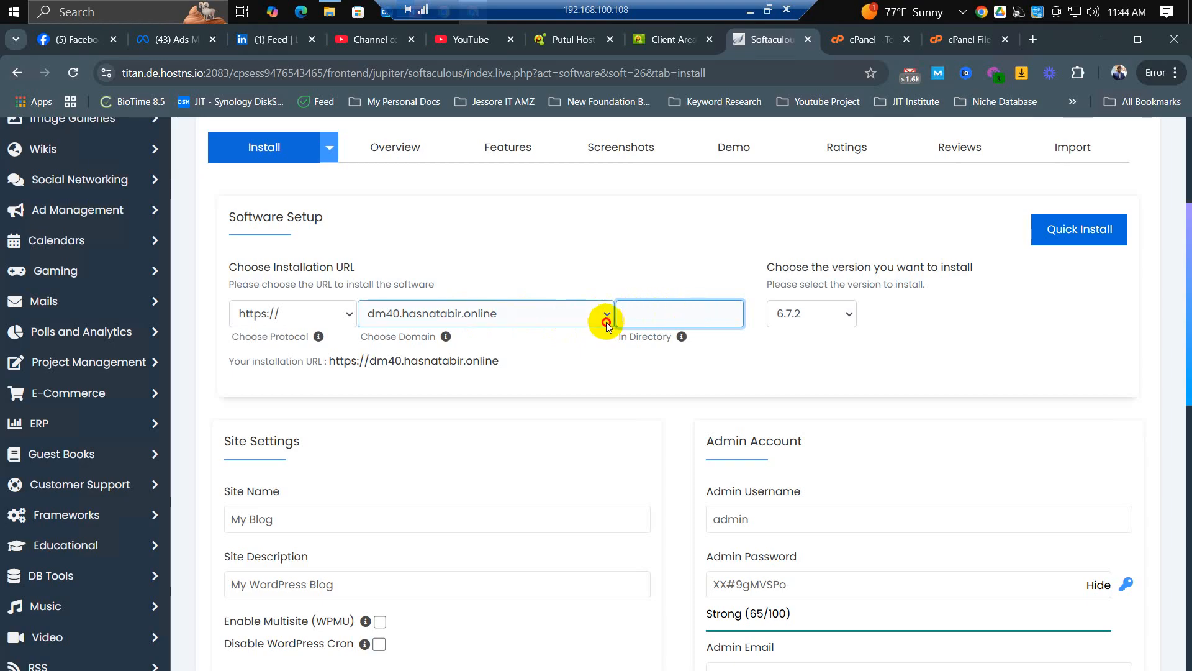
{"action": "left_click", "coordinate": [587, 382]}
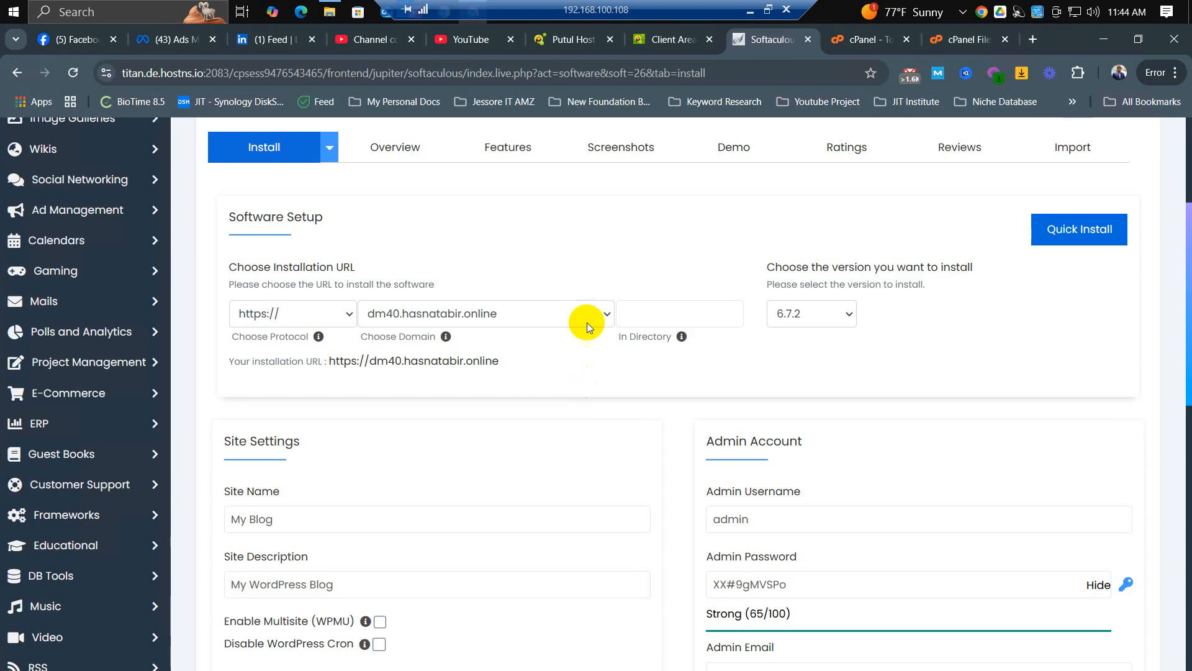
{"action": "left_click", "coordinate": [639, 305]}
{"action": "left_click", "coordinate": [776, 307]}
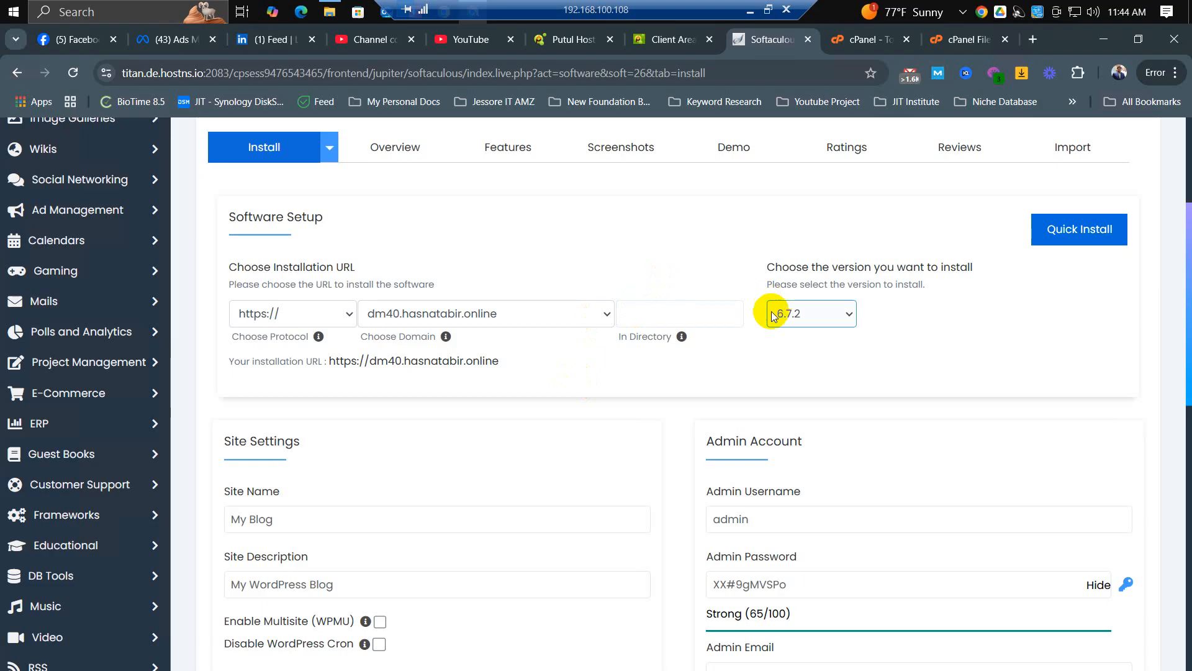
{"action": "scroll", "coordinate": [695, 337], "scroll_direction": "down", "scroll_amount": 3}
Step: Replace the generated admin password with a custom Strong (60/100) one, then go to the PutulHost client area
{"action": "left_click", "coordinate": [801, 364]}
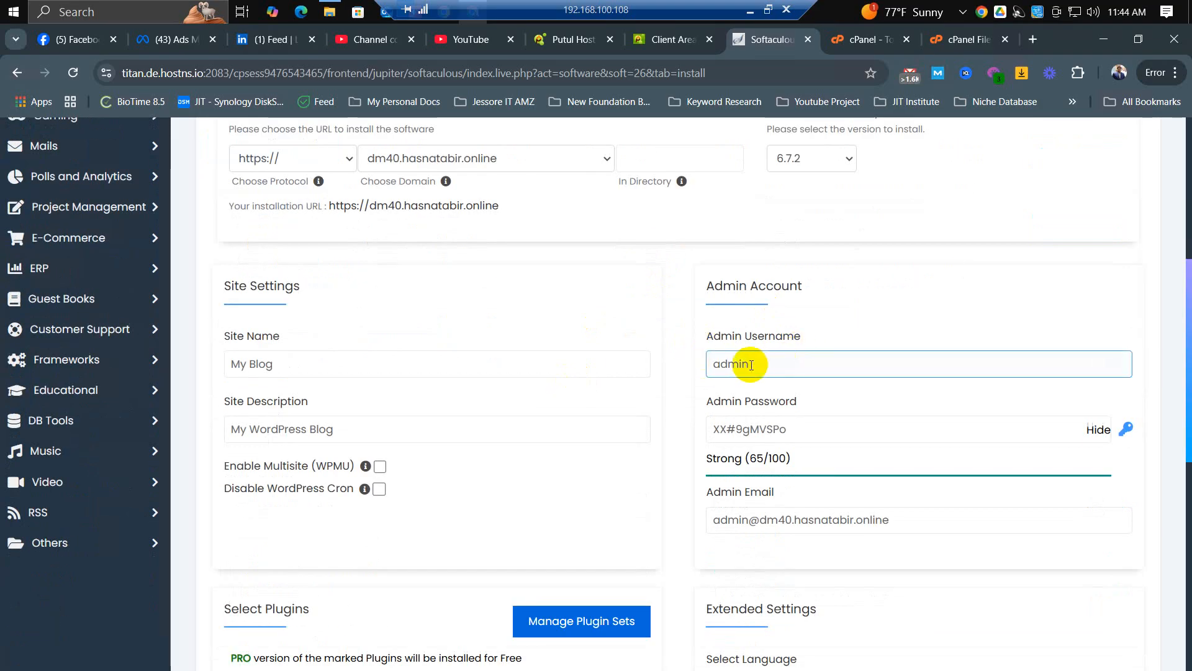
{"action": "left_click_drag", "start_coordinate": [775, 365], "coordinate": [641, 365]}
{"action": "left_click_drag", "start_coordinate": [784, 429], "coordinate": [658, 428]}
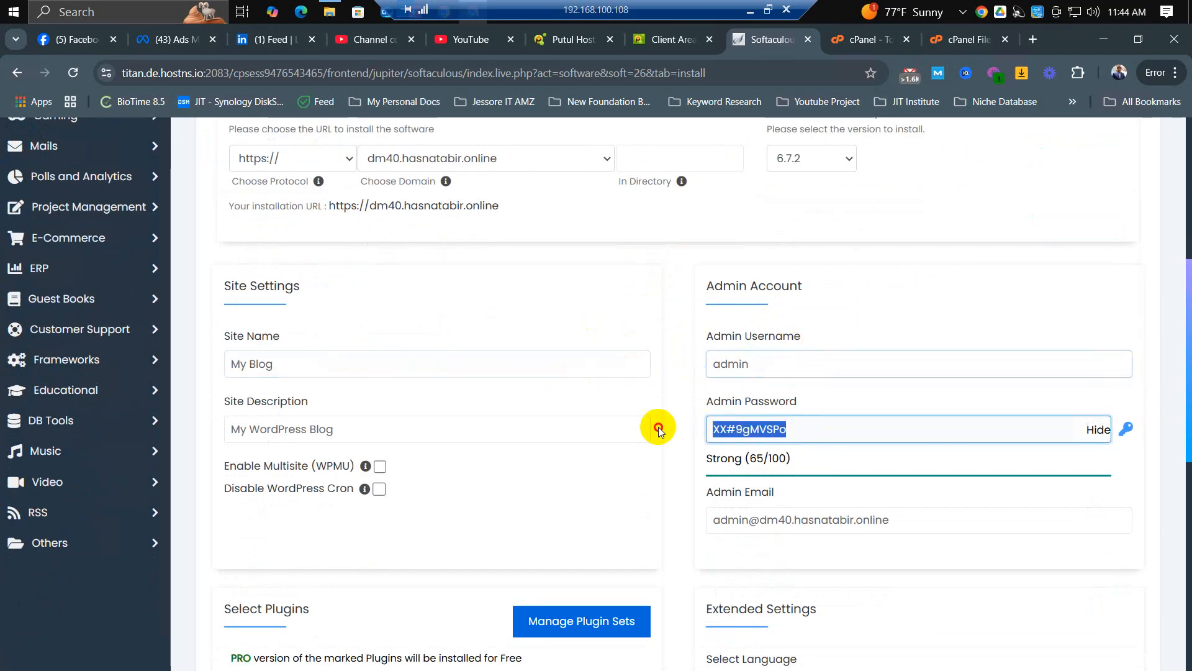
{"action": "left_click", "coordinate": [732, 365]}
{"action": "left_click_drag", "start_coordinate": [754, 365], "coordinate": [652, 363]}
{"action": "left_click_drag", "start_coordinate": [781, 428], "coordinate": [708, 428]}
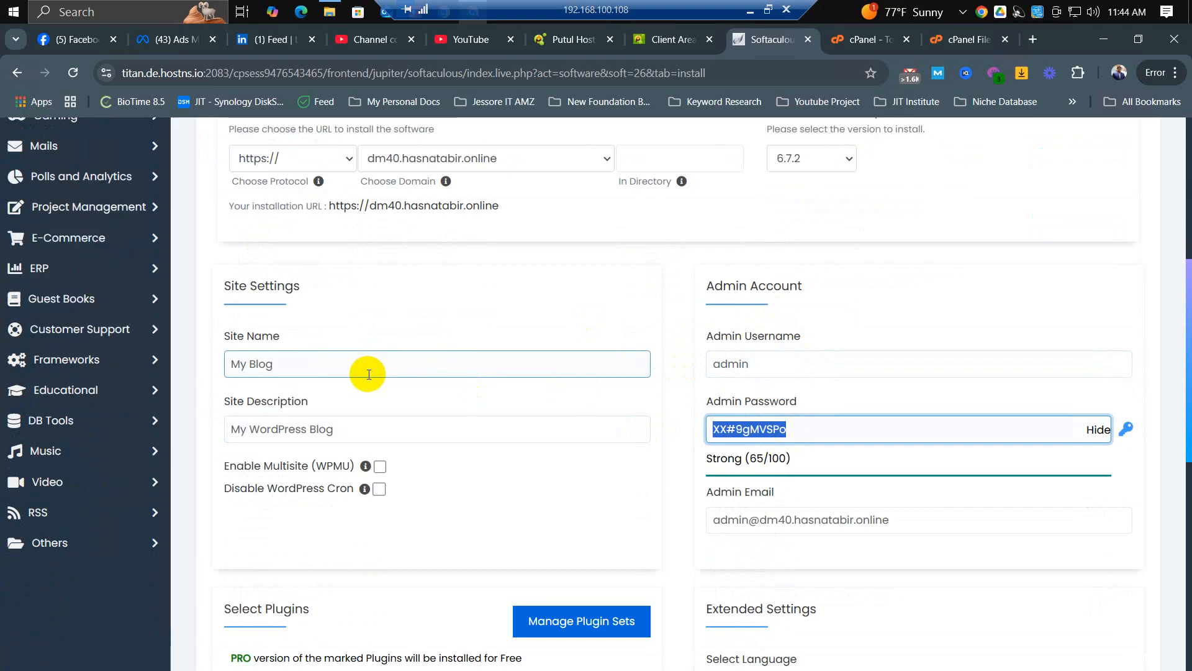
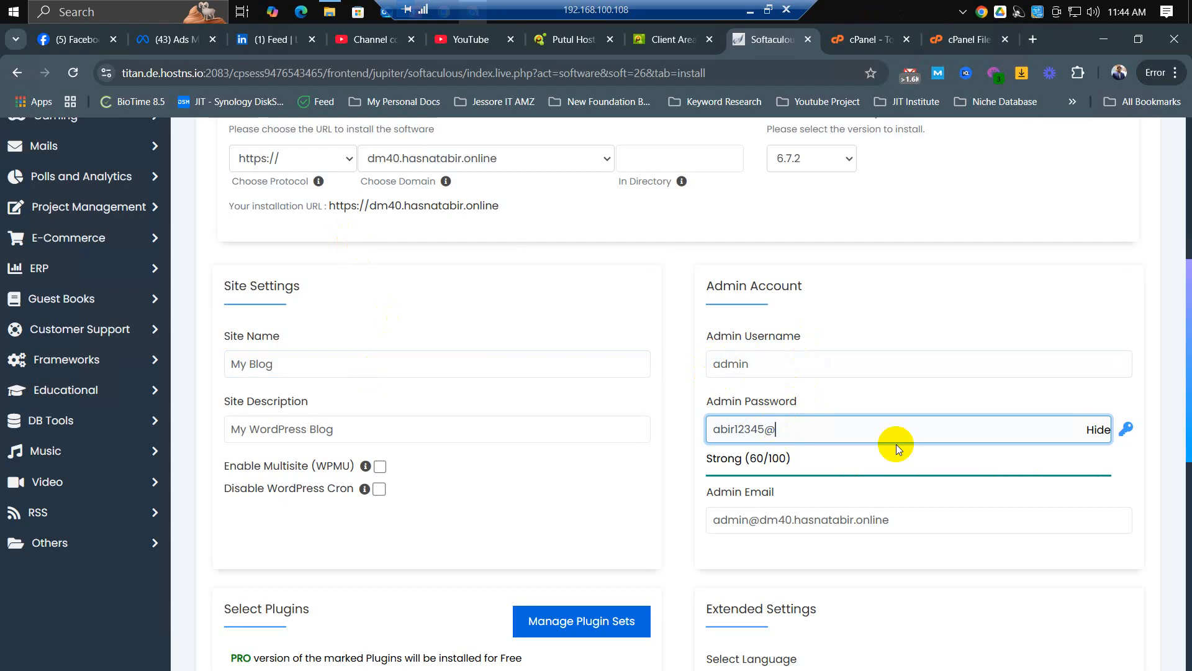
{"action": "left_click_drag", "start_coordinate": [892, 522], "coordinate": [629, 524]}
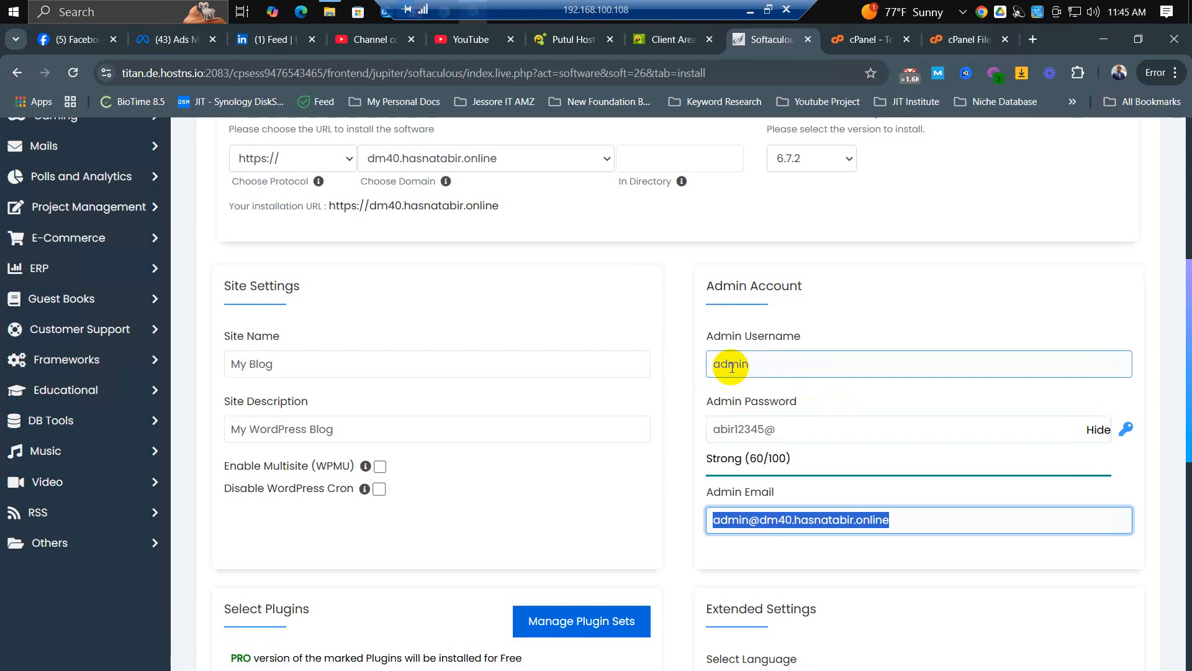
{"action": "left_click", "coordinate": [672, 39]}
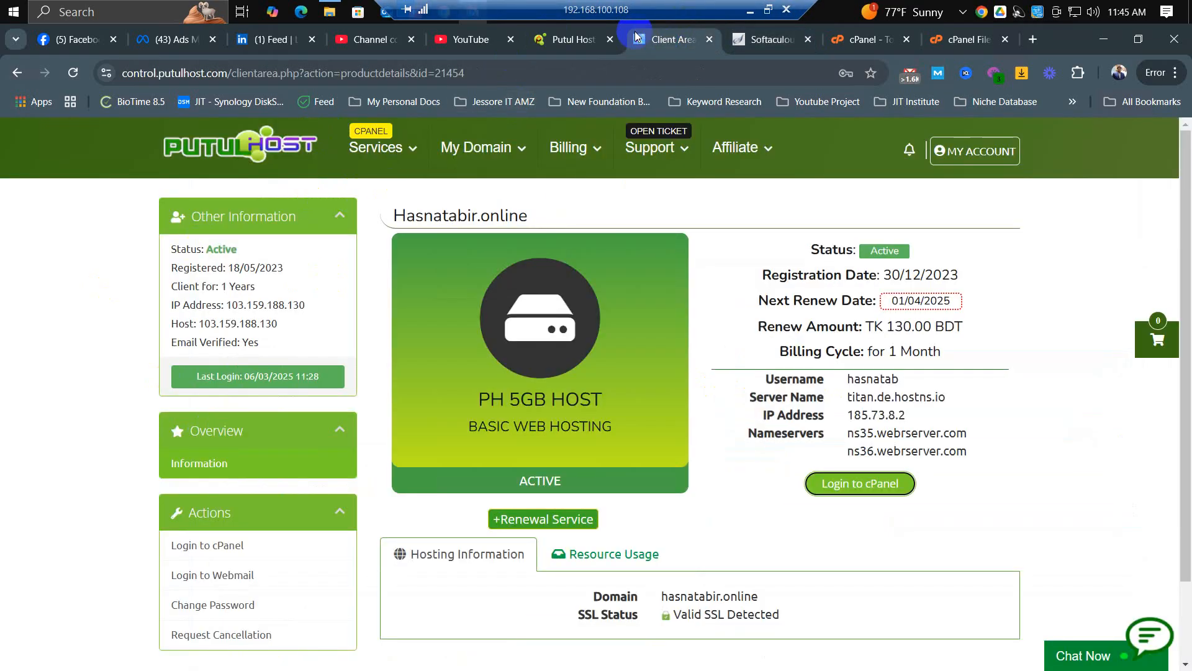
Step: Open WordPress Manager by Softaculous from cPanel to list the two existing installs, then return to the install form
{"action": "left_click", "coordinate": [863, 39]}
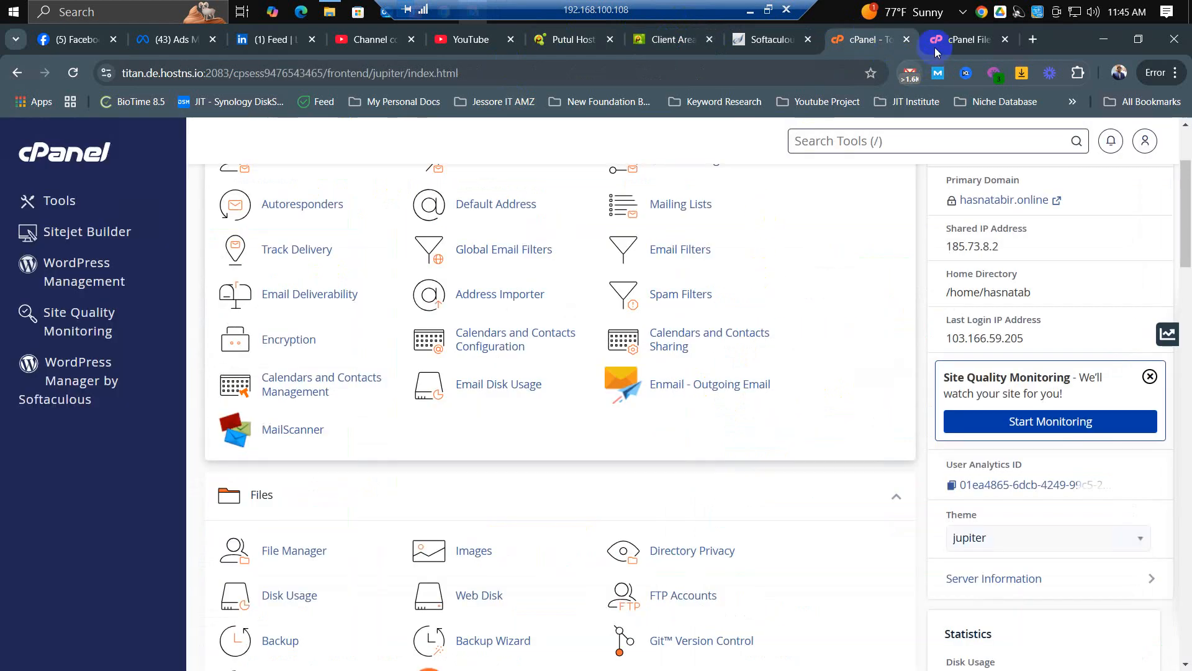
{"action": "left_click", "coordinate": [950, 31]}
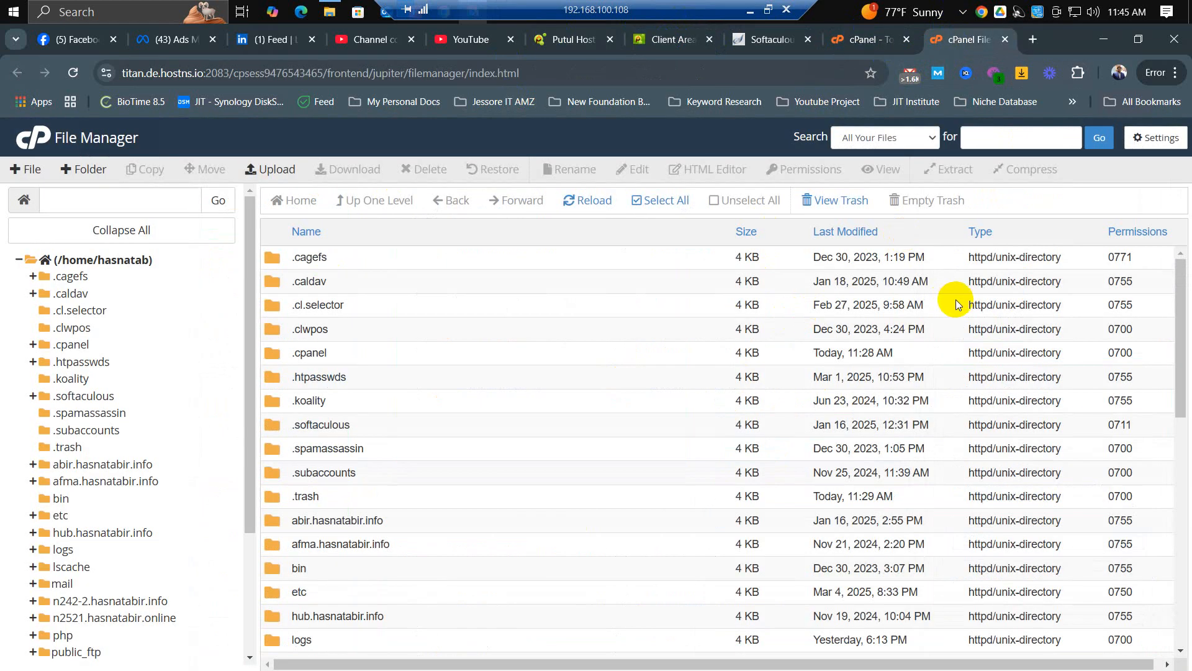
{"action": "left_click", "coordinate": [863, 40]}
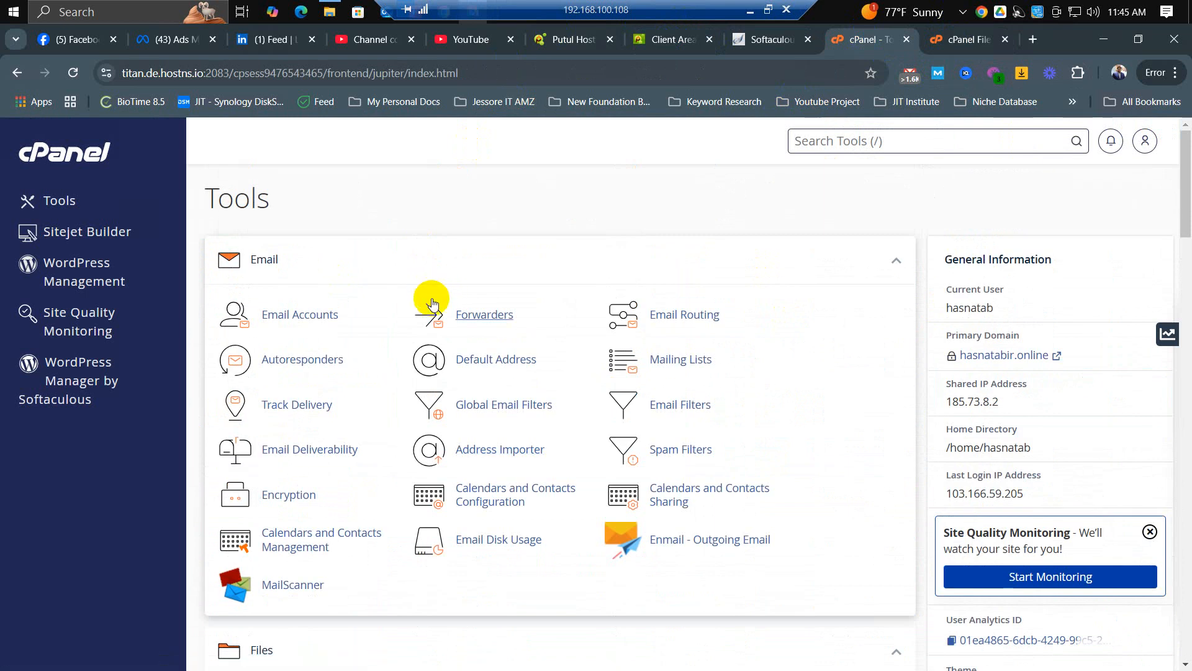
{"action": "left_click", "coordinate": [86, 379]}
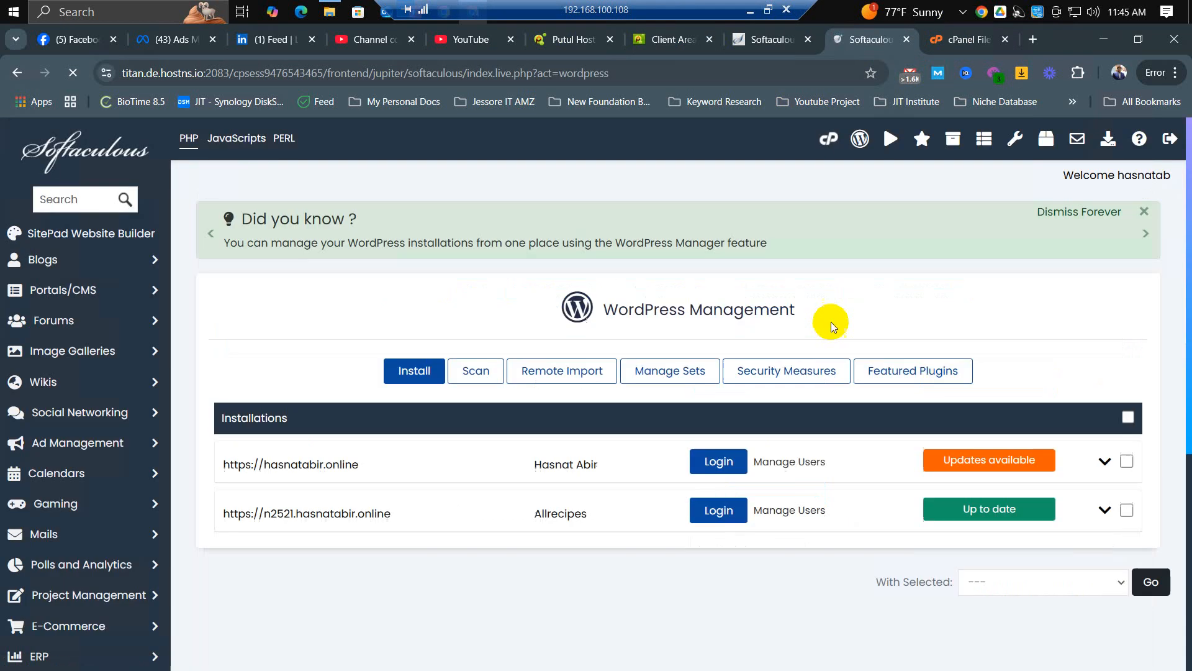
{"action": "scroll", "coordinate": [345, 472], "scroll_direction": "down", "scroll_amount": 1}
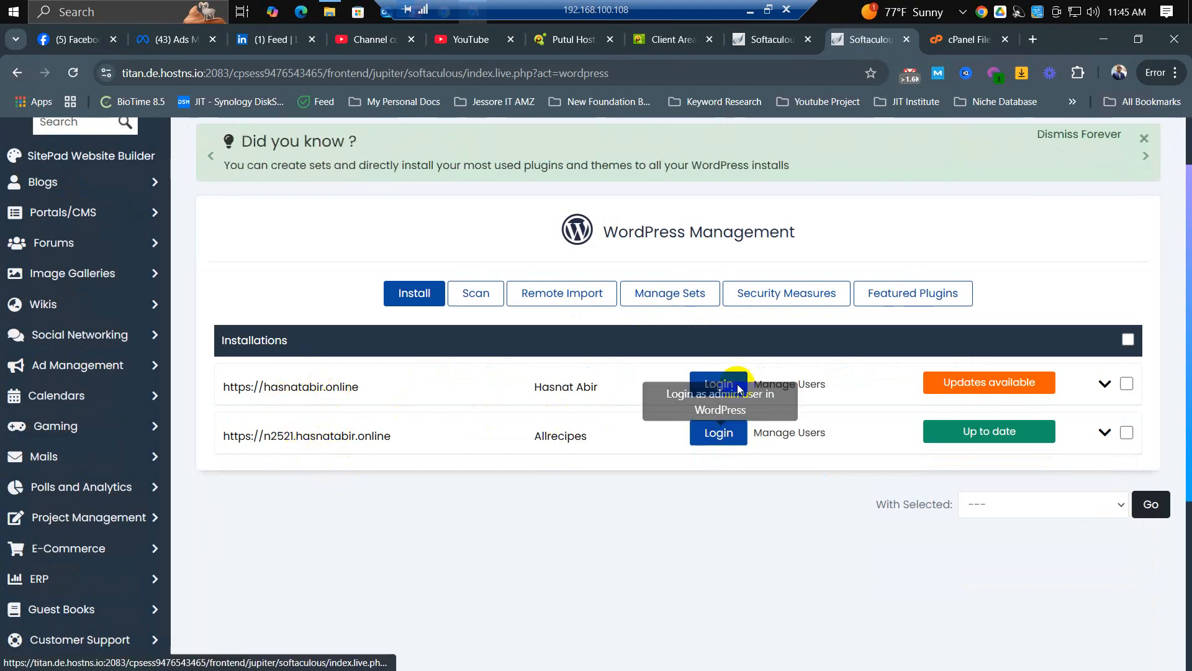
{"action": "left_click", "coordinate": [711, 386]}
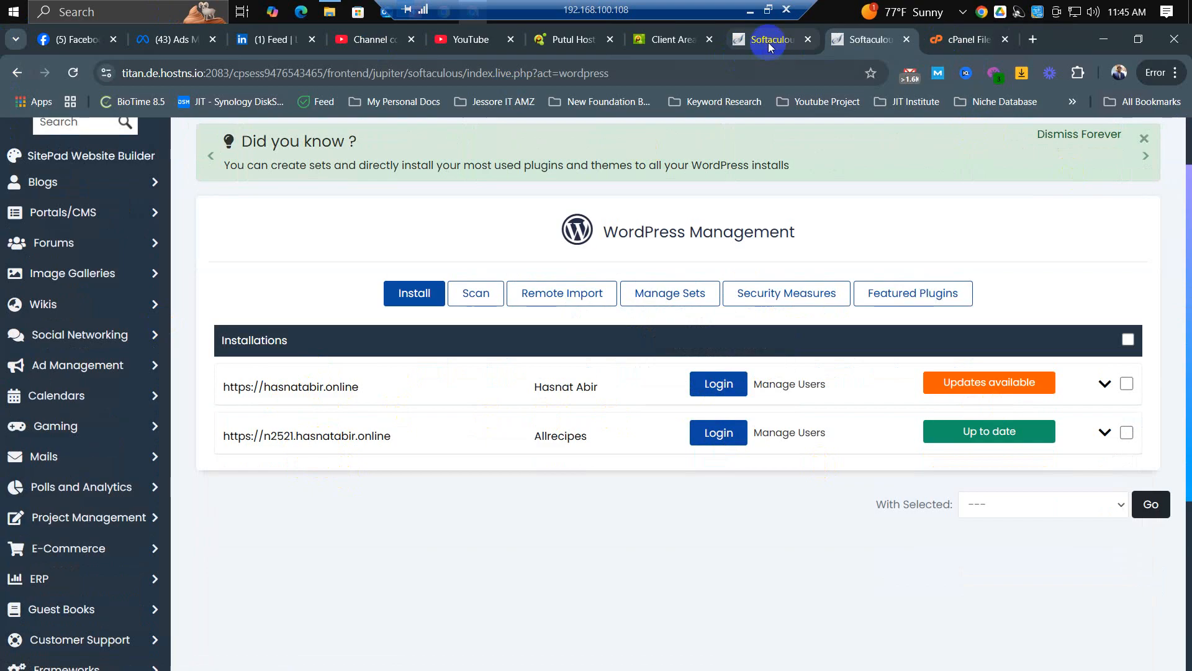
{"action": "left_click_drag", "start_coordinate": [769, 48], "coordinate": [989, 31]}
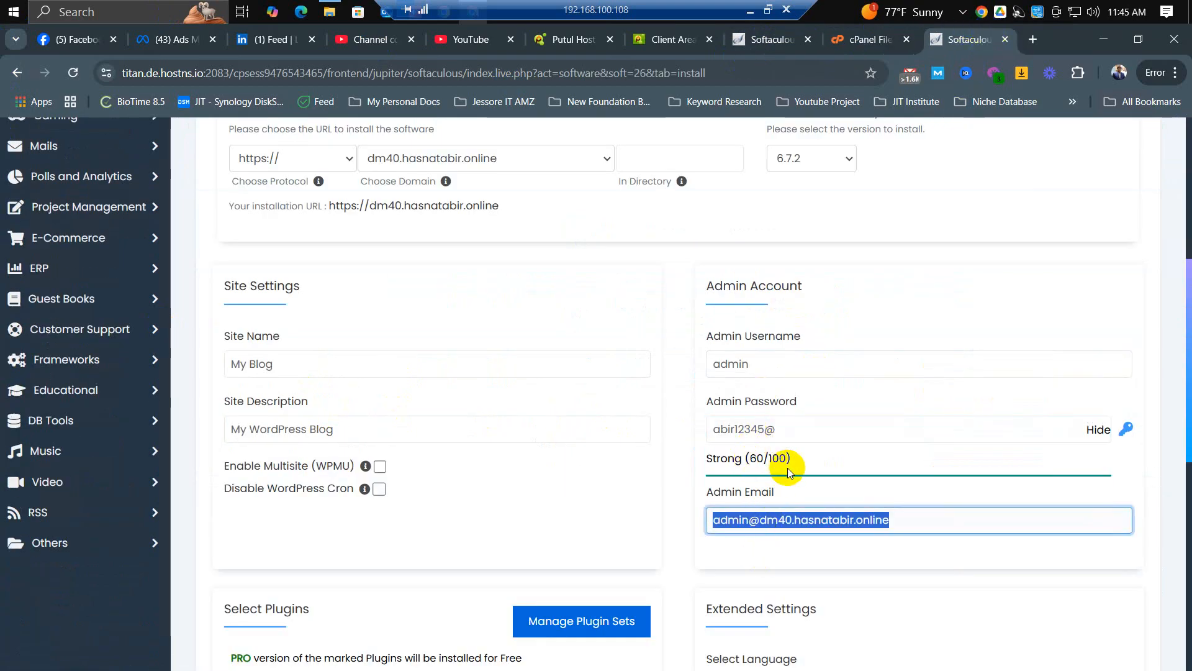
{"action": "scroll", "coordinate": [585, 435], "scroll_direction": "down", "scroll_amount": 3}
{"action": "scroll", "coordinate": [587, 436], "scroll_direction": "down", "scroll_amount": 6}
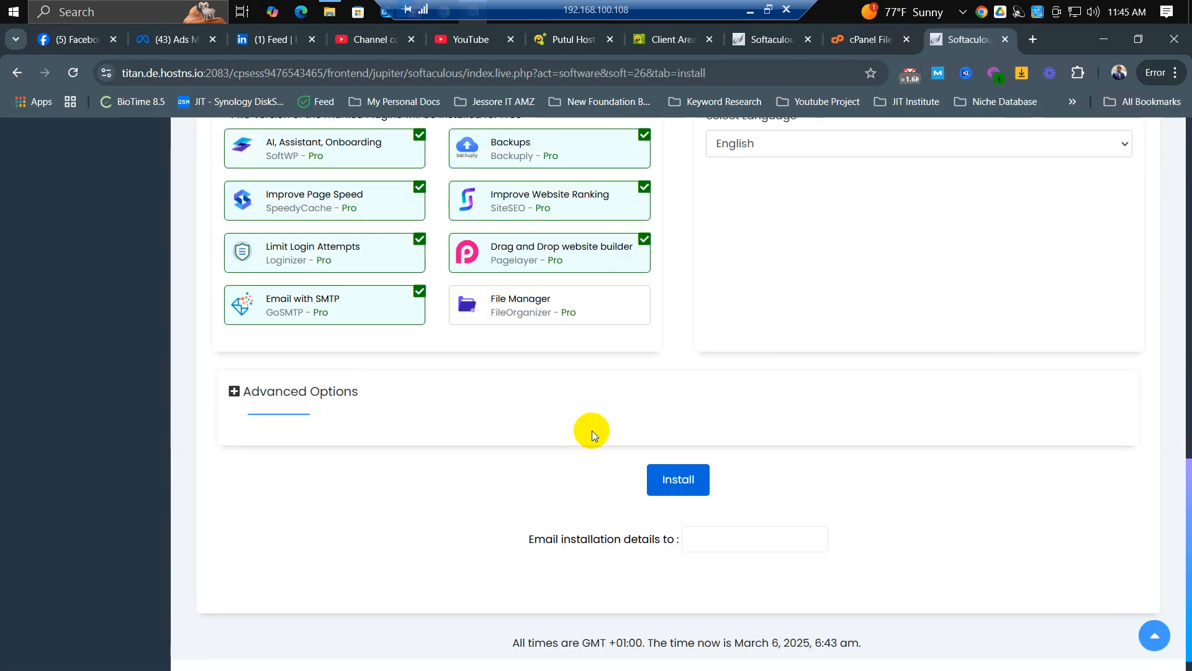
{"action": "scroll", "coordinate": [596, 435], "scroll_direction": "down", "scroll_amount": 1}
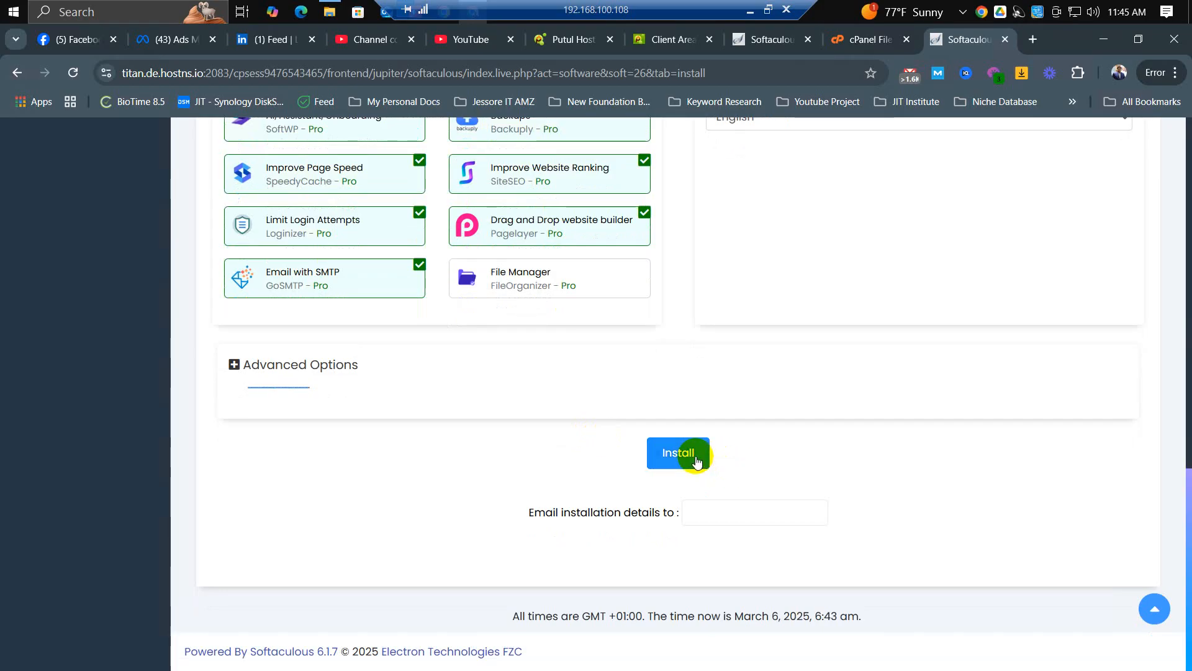
{"action": "left_click", "coordinate": [697, 460]}
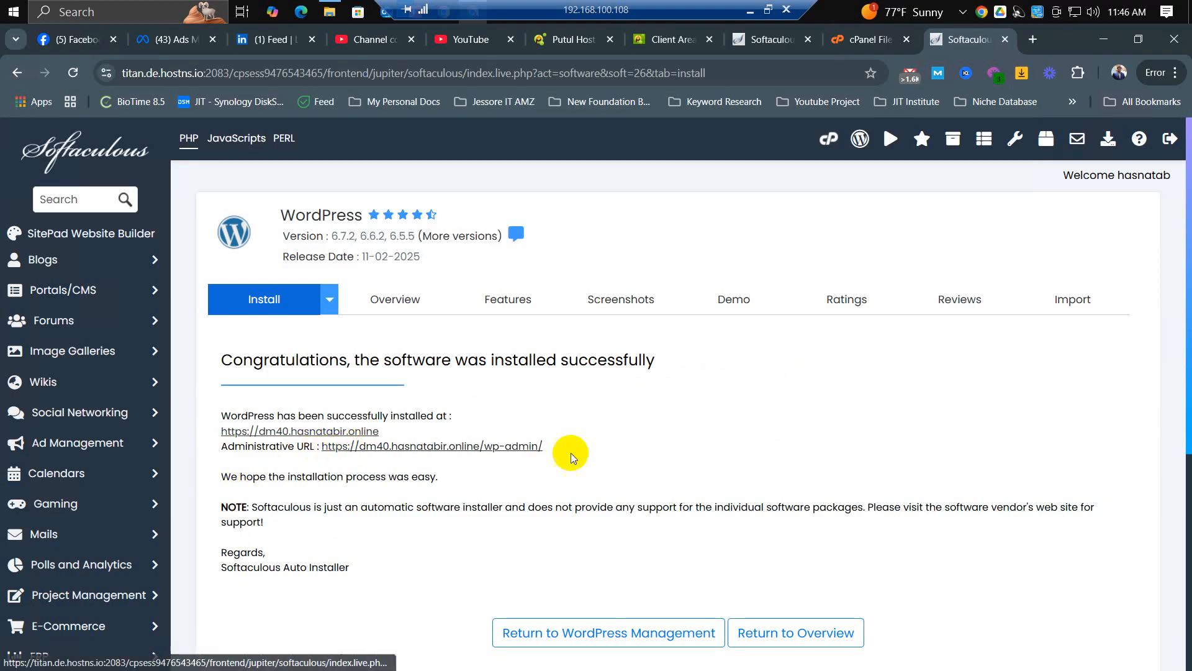
Step: Check the new site's /wp-admin/ administrative URL and open a blank browser tab
{"action": "left_click_drag", "start_coordinate": [543, 447], "coordinate": [322, 454]}
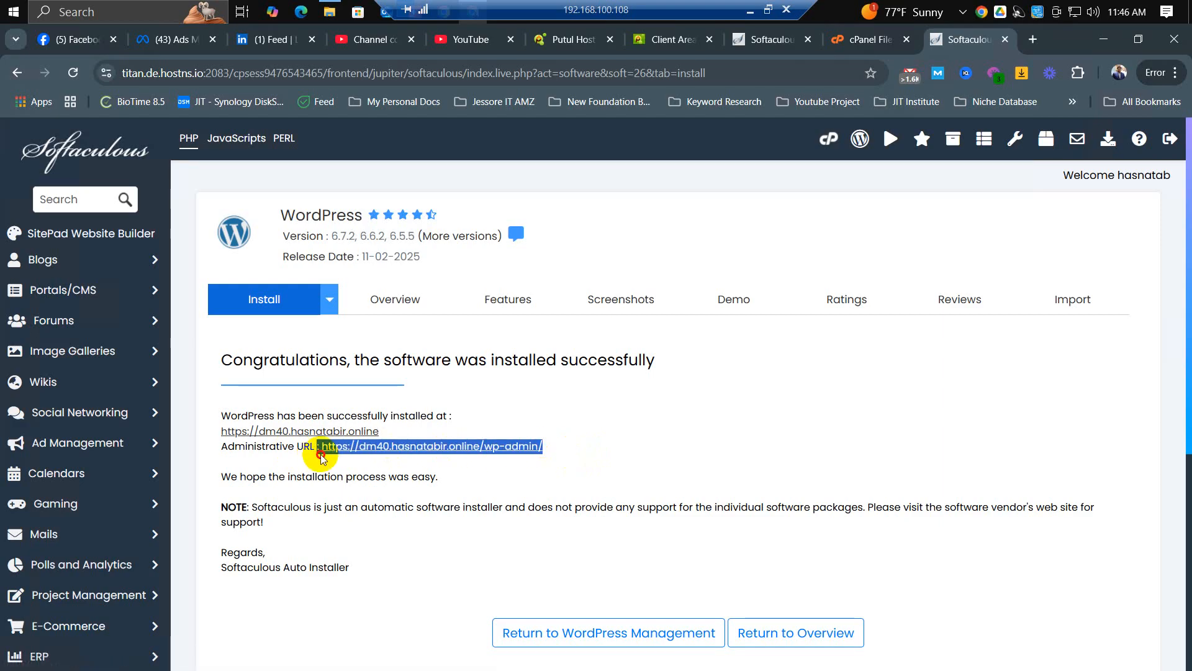
{"action": "left_click", "coordinate": [872, 399]}
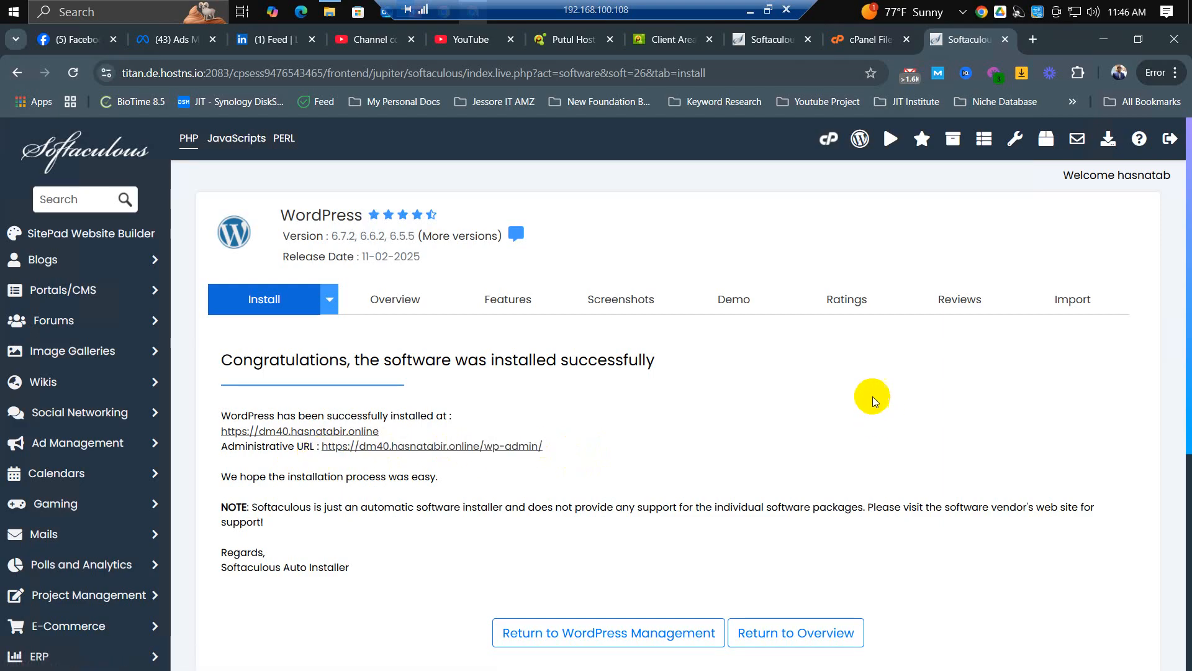
{"action": "left_click", "coordinate": [1033, 41]}
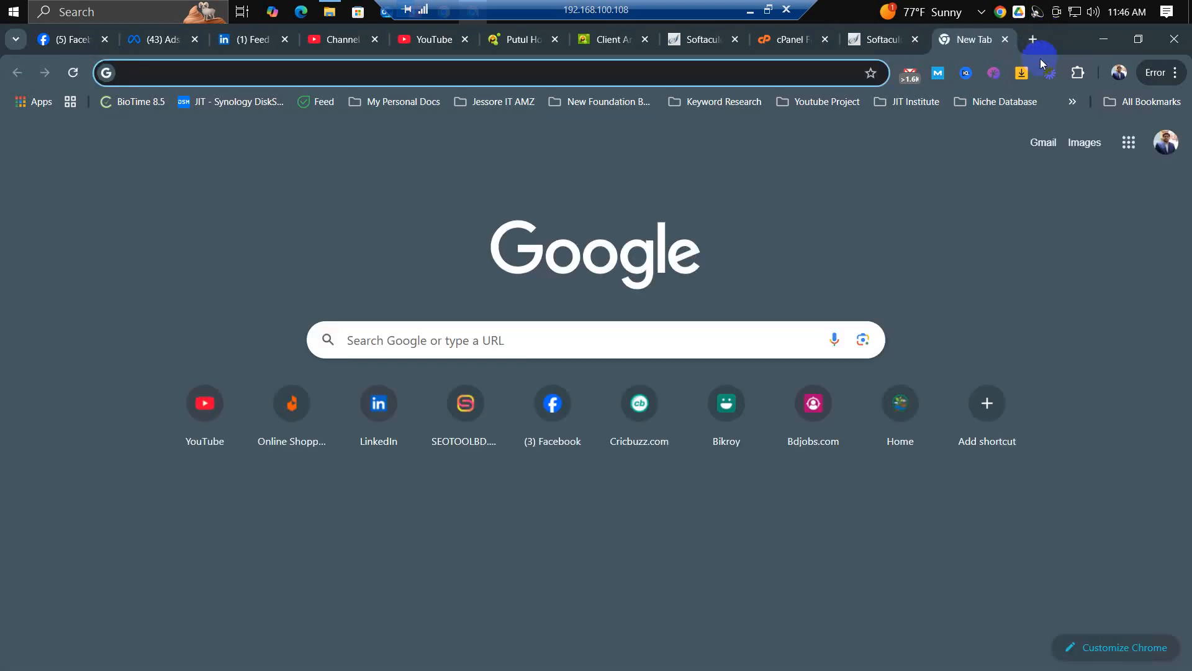
Step: Load dm40.hasnatabir.online/wp-admin in the new tab, confirming the address on the success page
{"action": "type", "text": "dm40"}
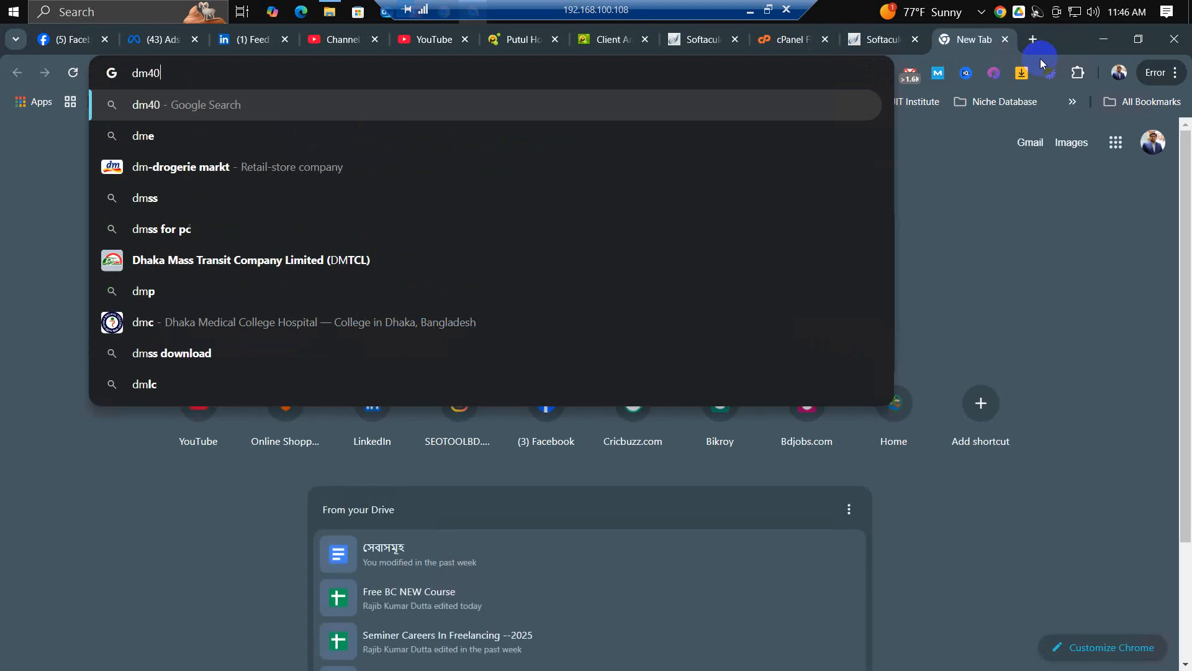
{"action": "type", "text": ".hasnat"}
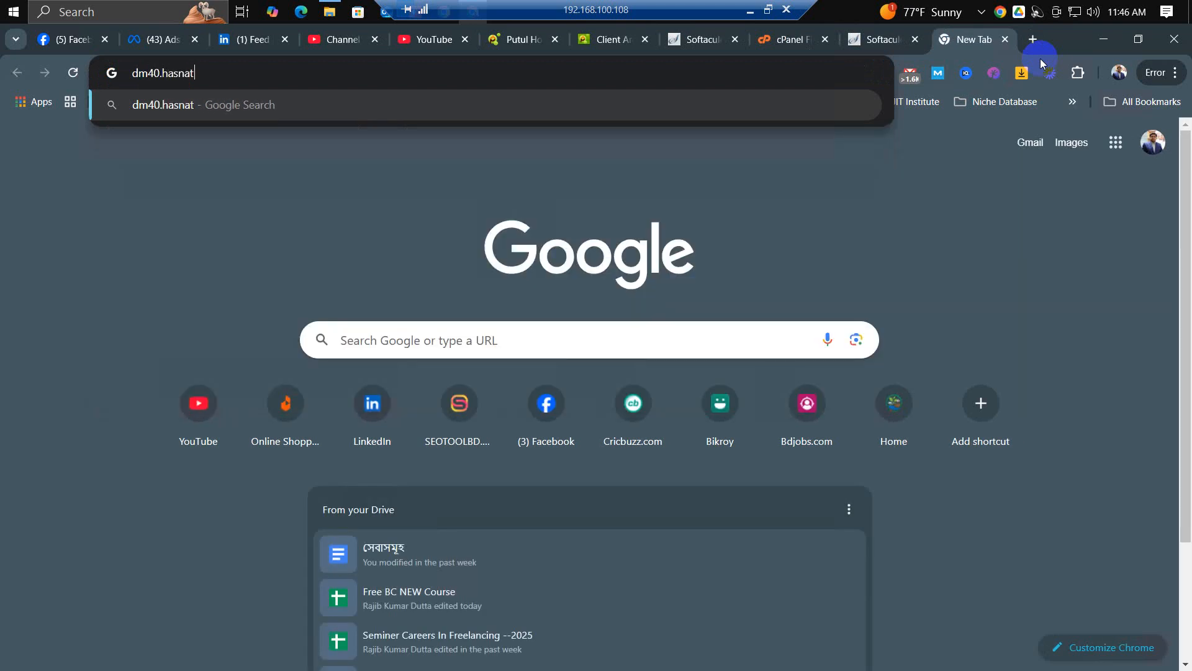
{"action": "type", "text": "abir."}
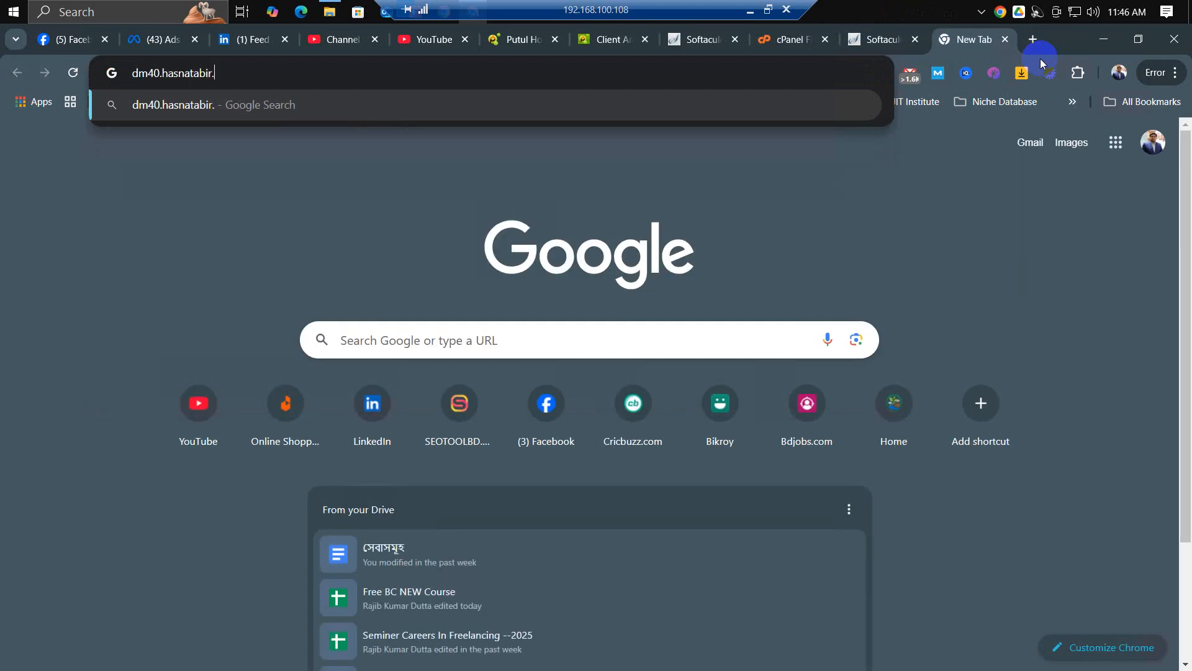
{"action": "type", "text": "online"}
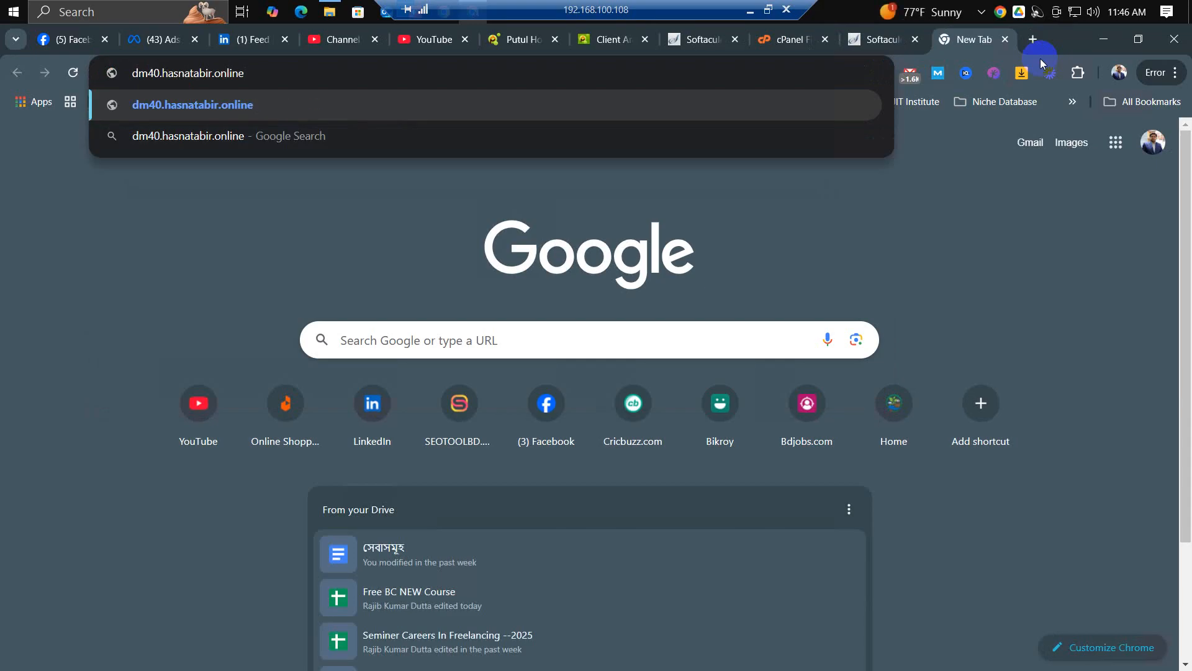
{"action": "type", "text": "/wp-admin"}
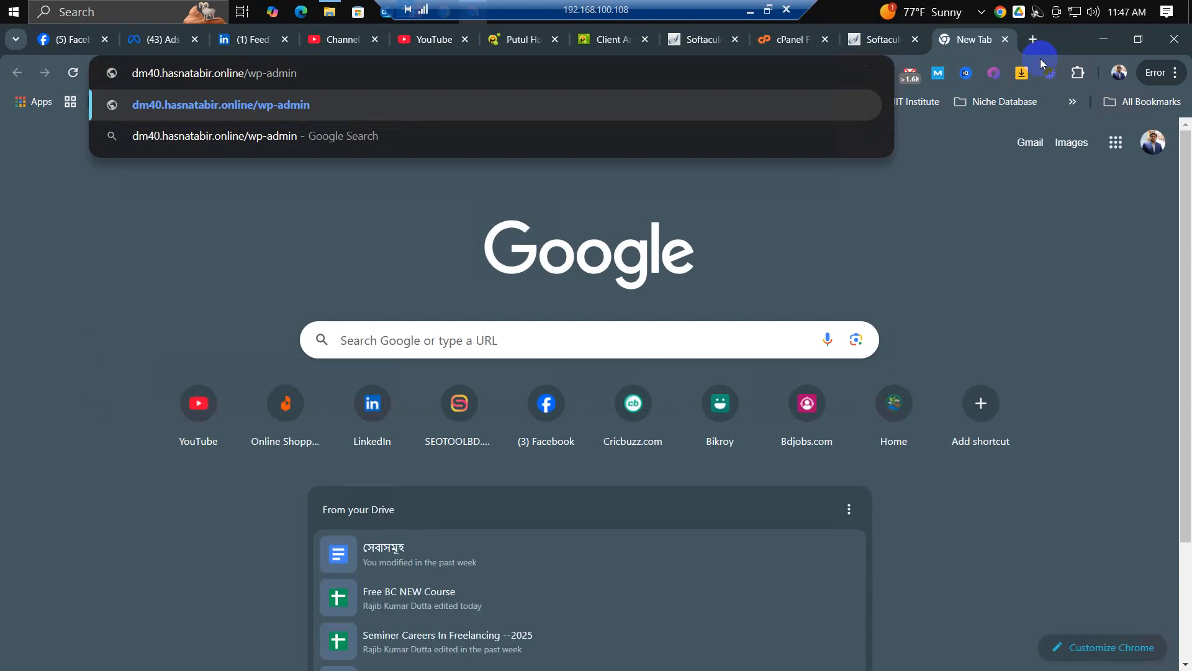
{"action": "left_click", "coordinate": [863, 38]}
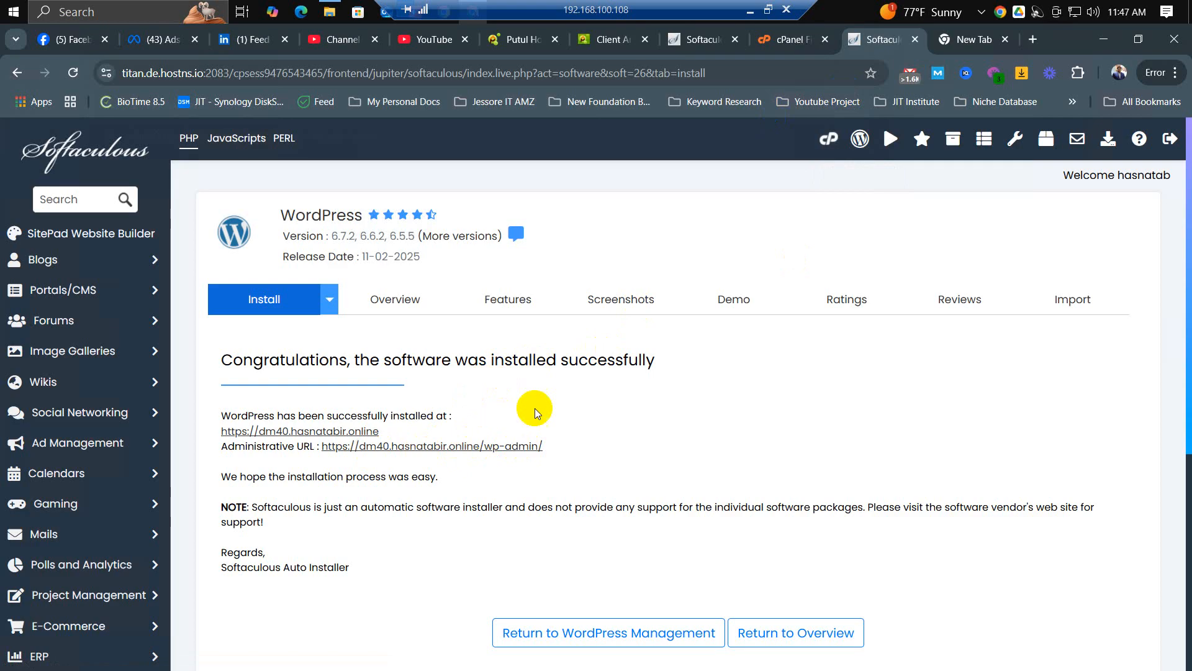
{"action": "left_click", "coordinate": [968, 39]}
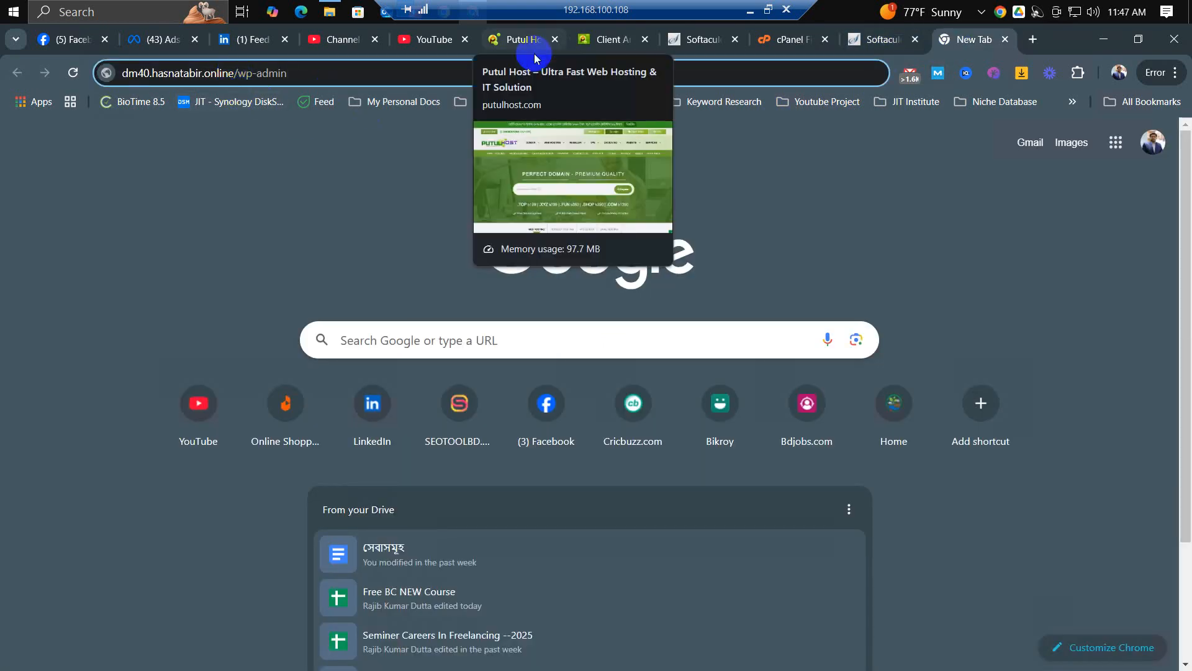
{"action": "key", "text": "Return"}
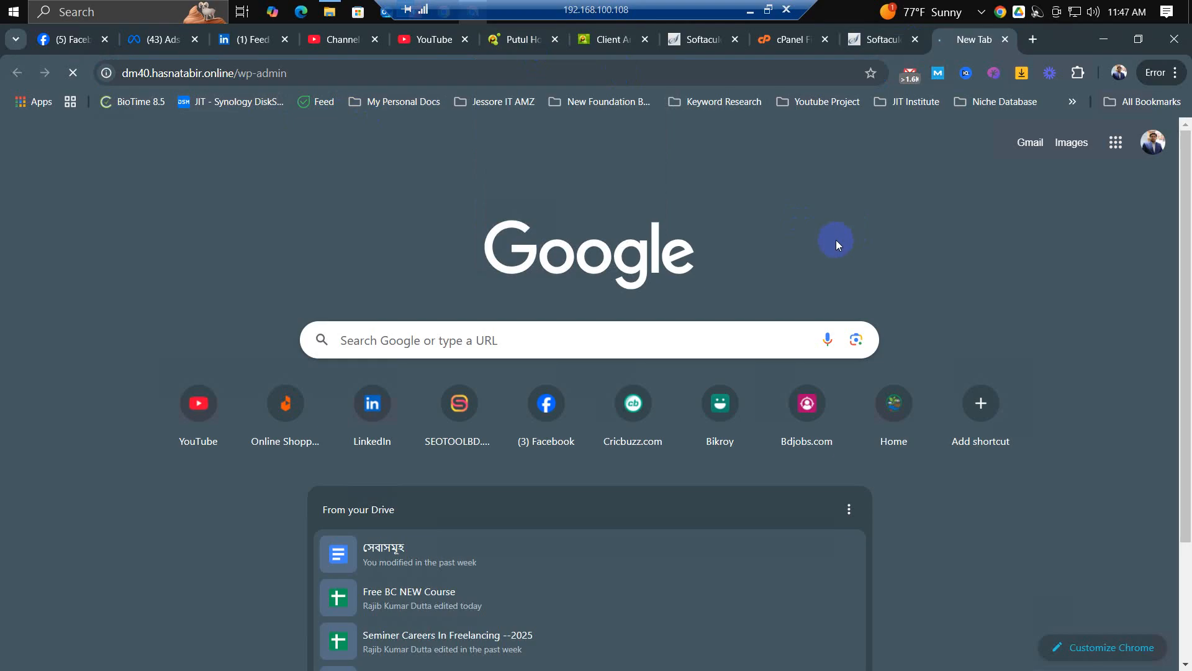
Step: Log in to wp-admin with the admin username and its password
{"action": "left_click", "coordinate": [863, 339]}
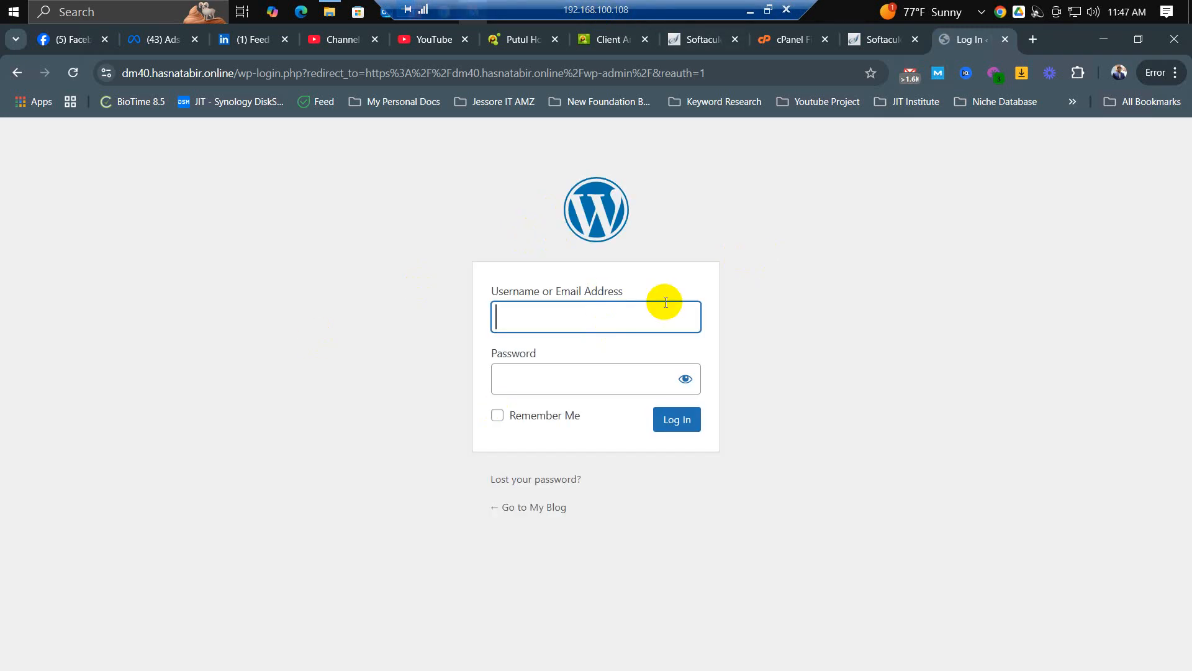
{"action": "type", "text": "adm"}
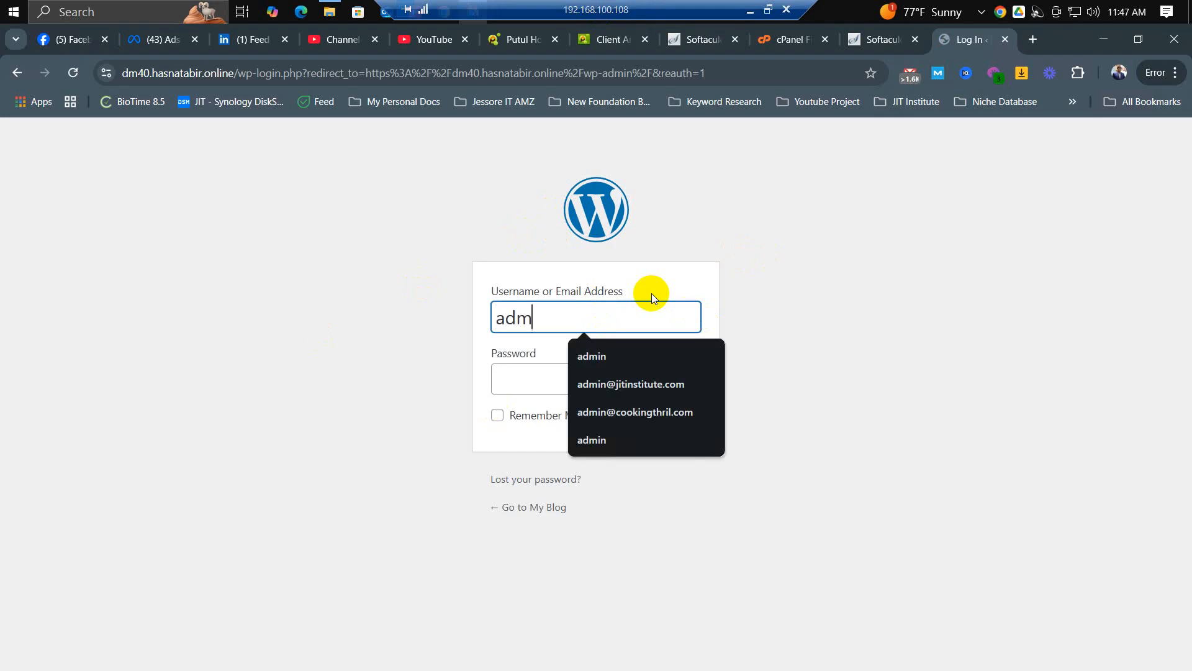
{"action": "type", "text": "in"}
{"action": "left_click", "coordinate": [515, 384]}
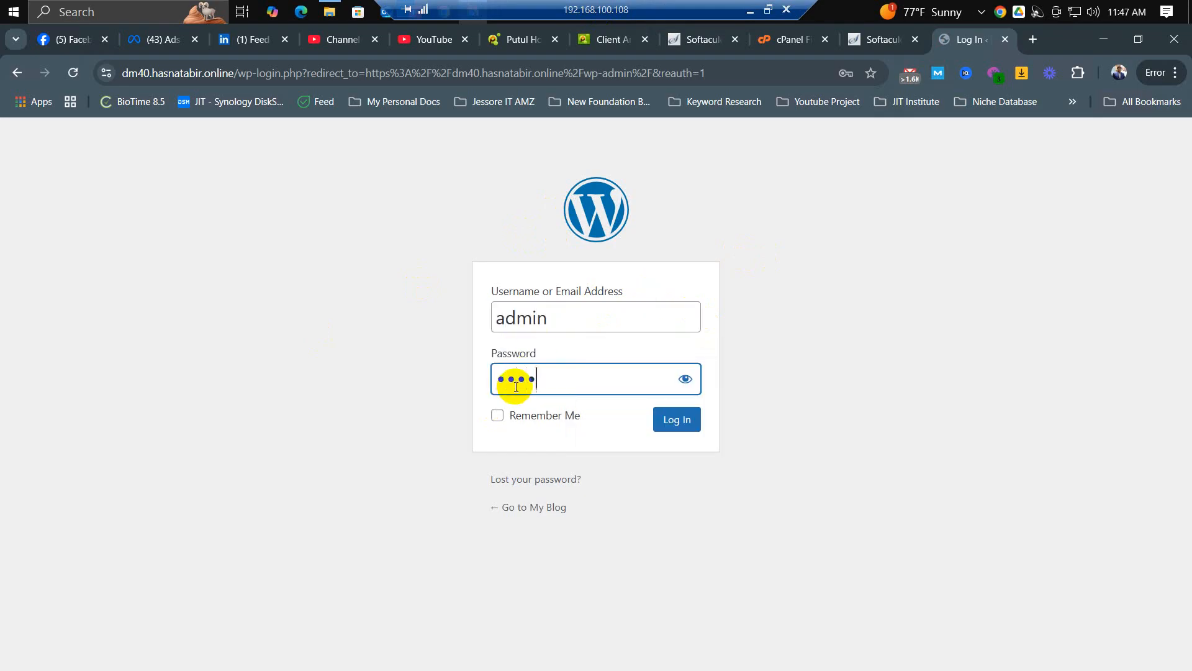
{"action": "left_click", "coordinate": [688, 427]}
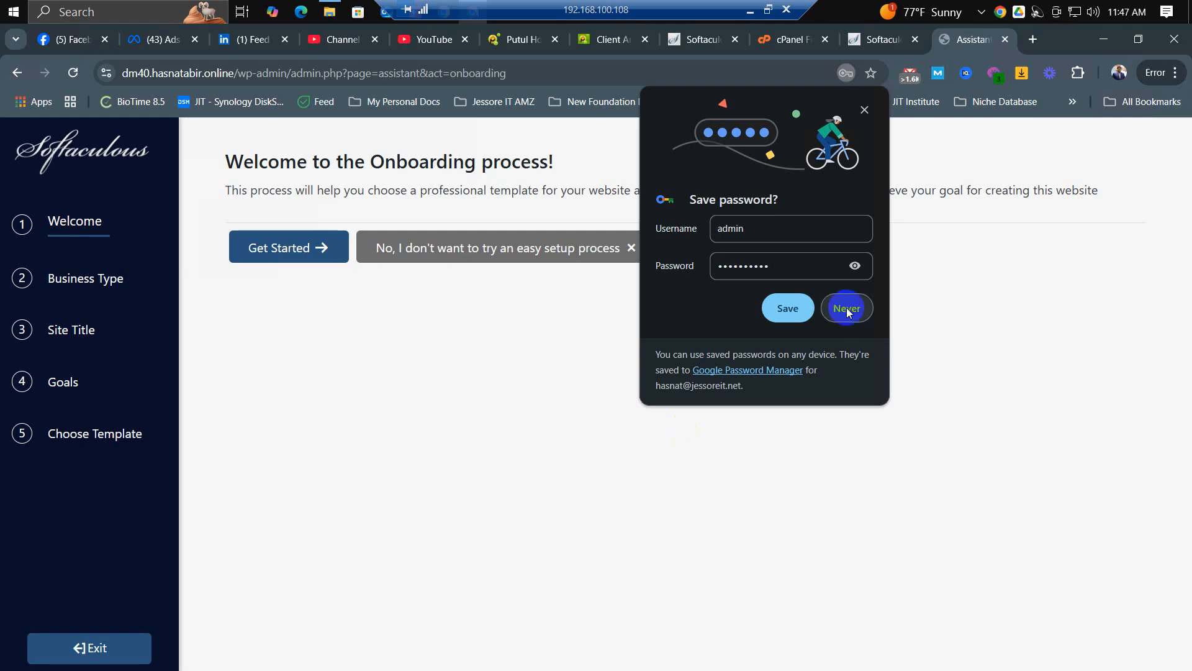
Step: Decline Chrome's password saving and exit the Softaculous onboarding
{"action": "left_click", "coordinate": [864, 109]}
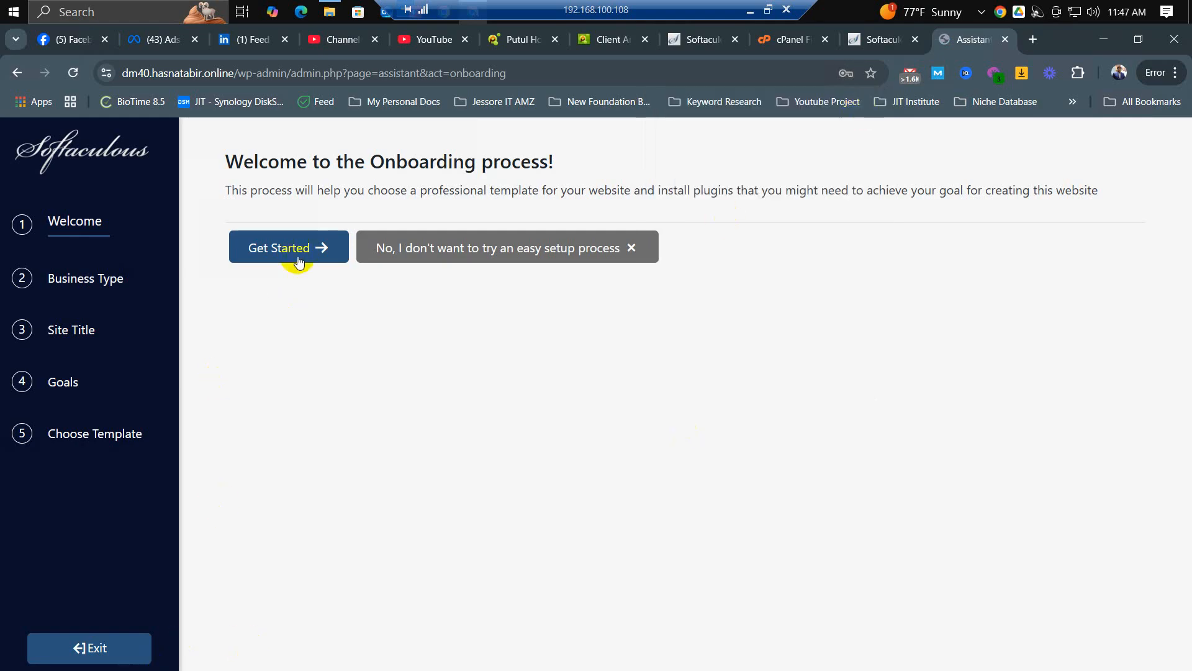
{"action": "left_click", "coordinate": [120, 646]}
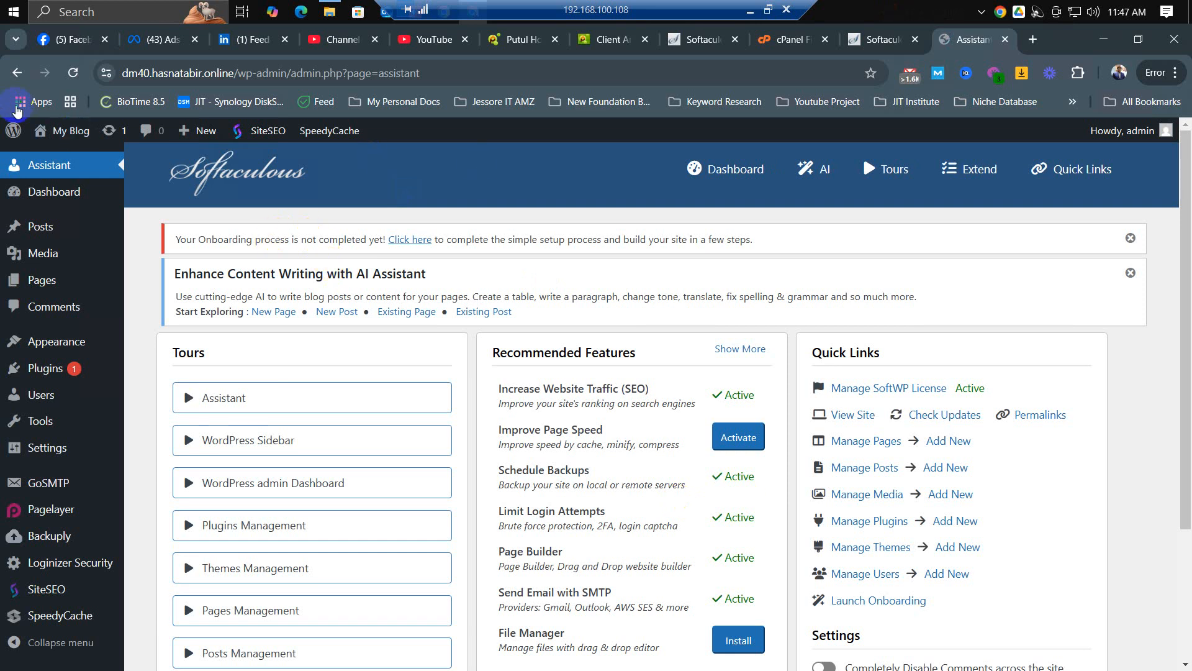
Step: Open the My Blog homepage in a separate tab, view its Hello world! post, and return to the Assistant
{"action": "middle_click", "coordinate": [68, 137]}
{"action": "left_click", "coordinate": [972, 39]}
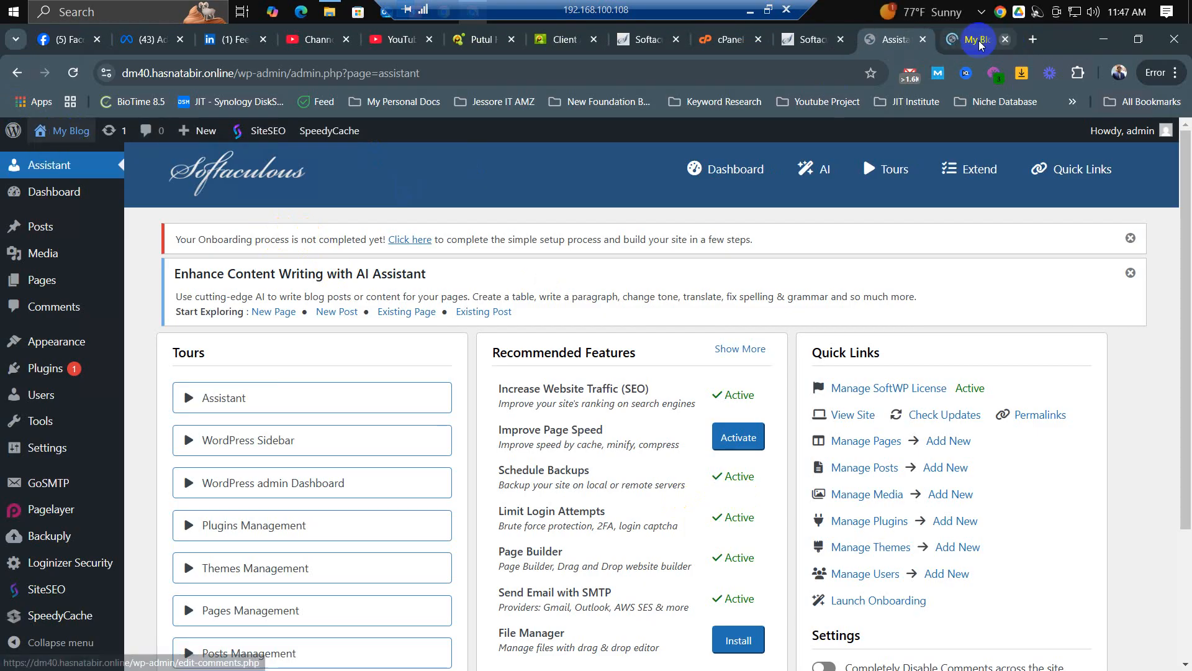
{"action": "scroll", "coordinate": [515, 336], "scroll_direction": "down", "scroll_amount": 5}
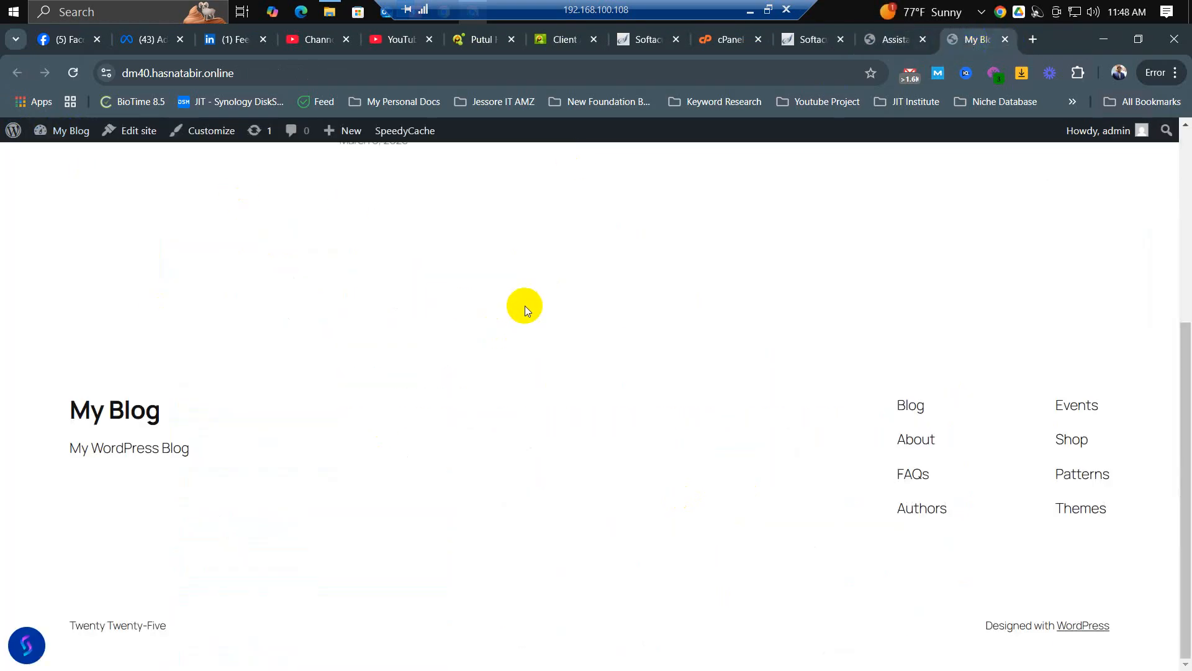
{"action": "scroll", "coordinate": [524, 305], "scroll_direction": "up", "scroll_amount": 5}
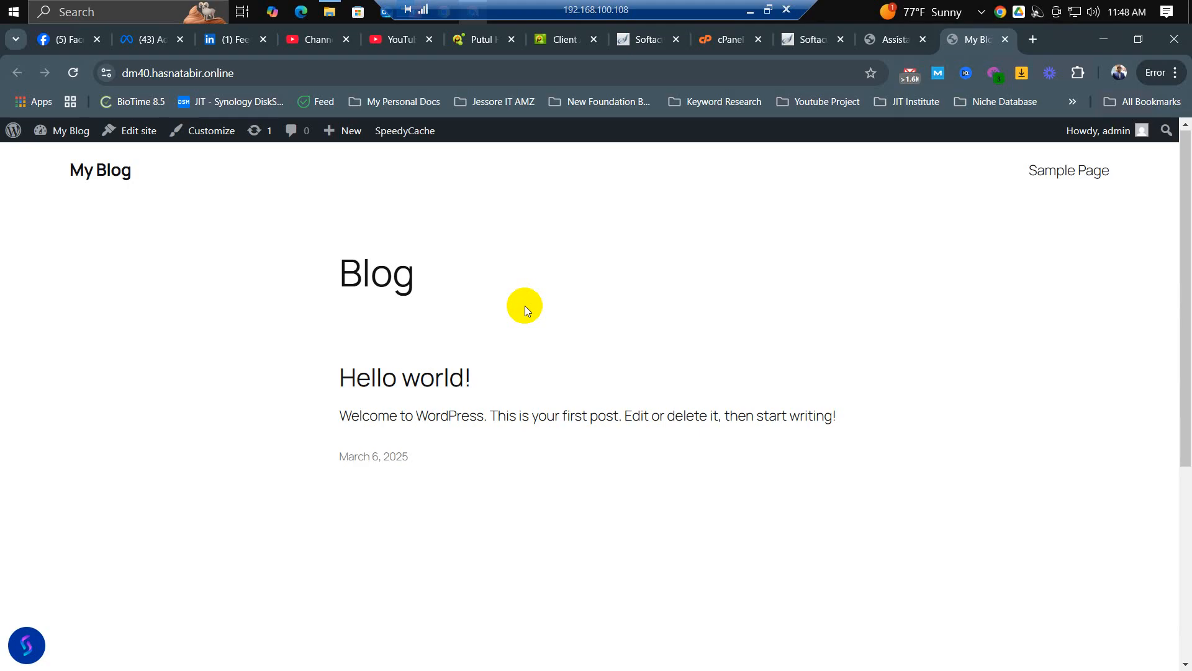
{"action": "left_click", "coordinate": [892, 40]}
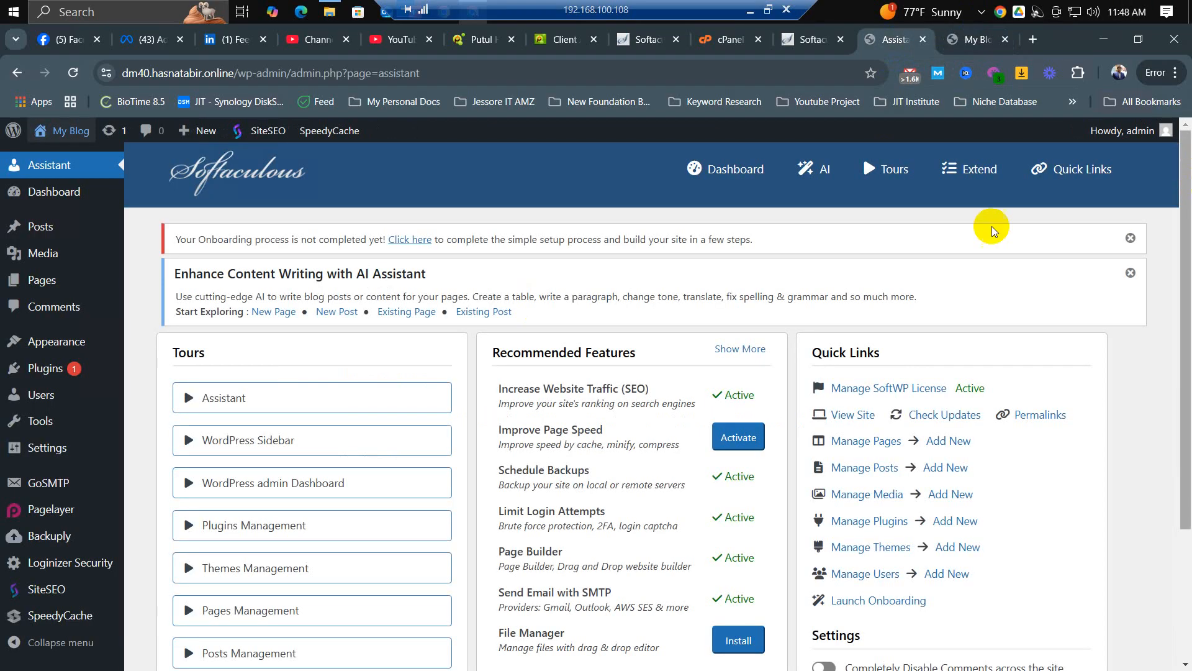
Step: Go to Appearance > Themes to list Twenty Twenty-Five, Twenty-Four and Twenty-Three
{"action": "left_click", "coordinate": [65, 486]}
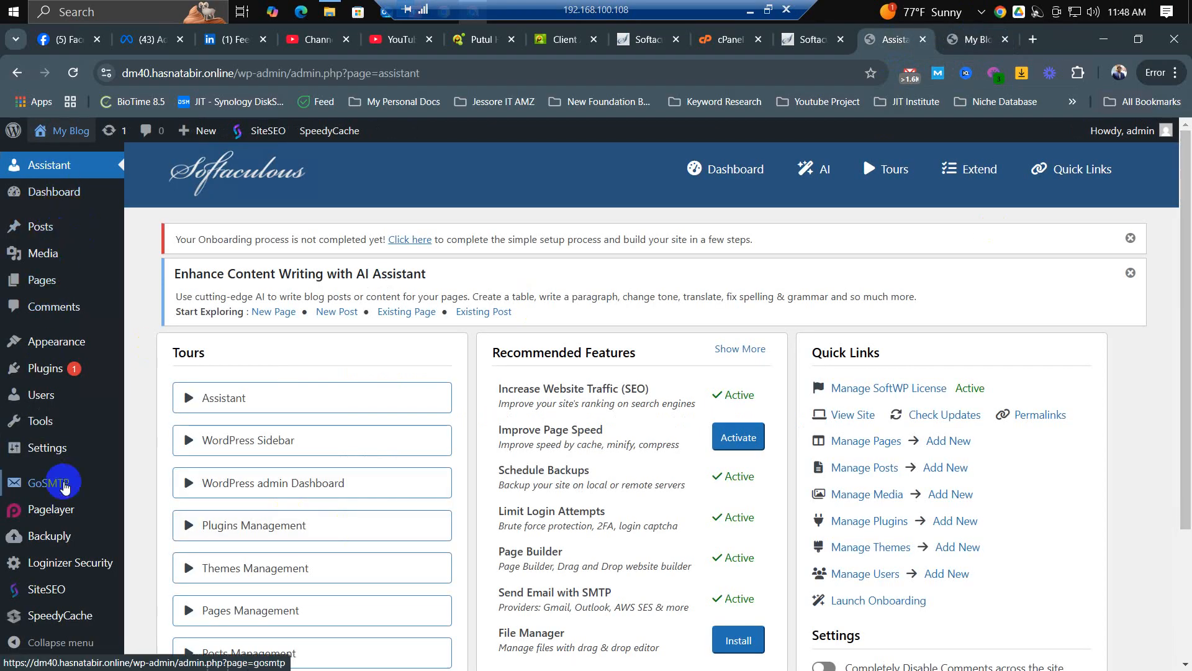
{"action": "mouse_move", "coordinate": [70, 343]}
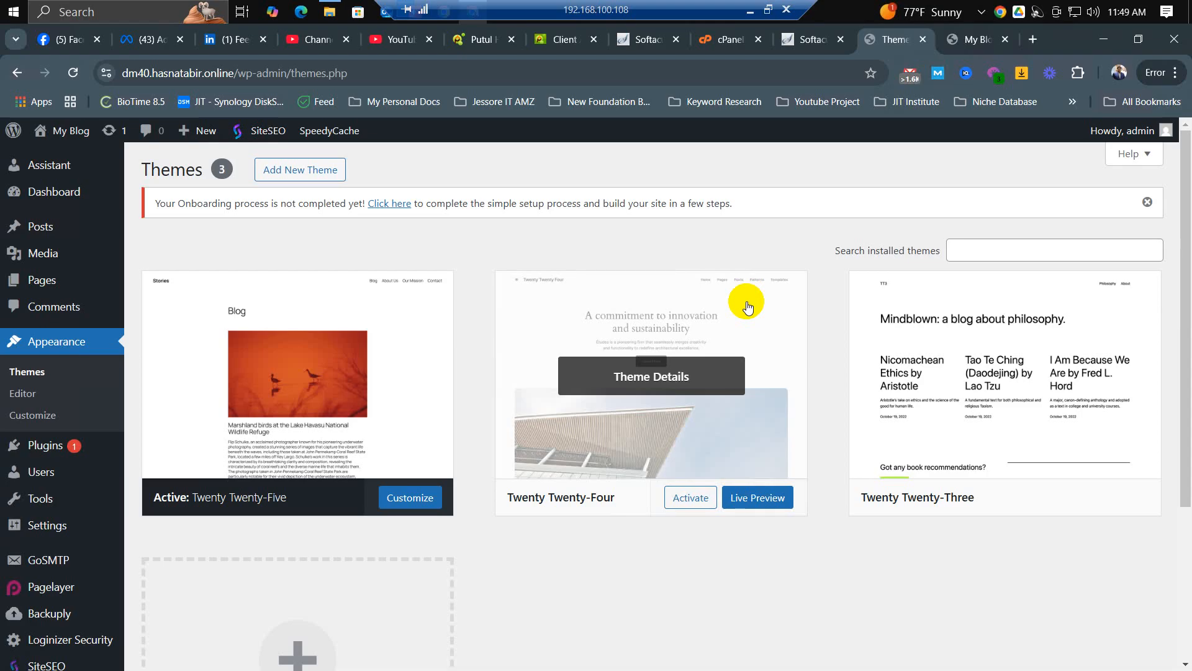
Step: View hasnatabir.online in a new tab, close it, and open a fresh blank tab
{"action": "left_click", "coordinate": [1036, 43]}
{"action": "type", "text": "hasnatabir.online"}
{"action": "key", "text": "Return"}
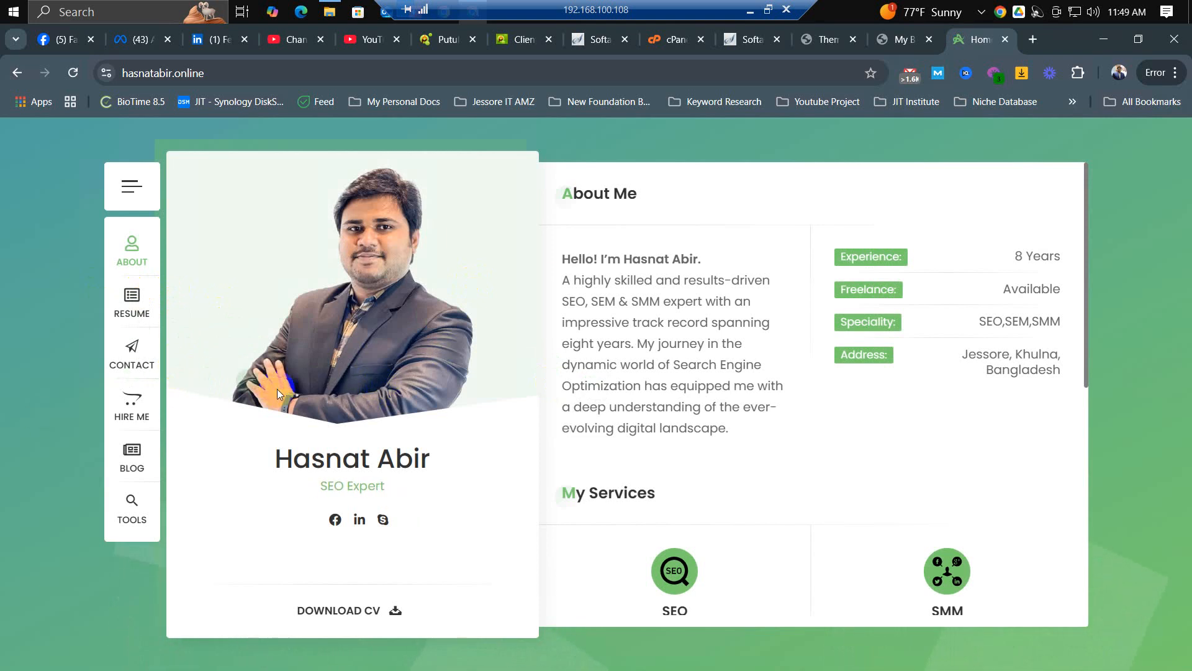
{"action": "middle_click", "coordinate": [973, 40]}
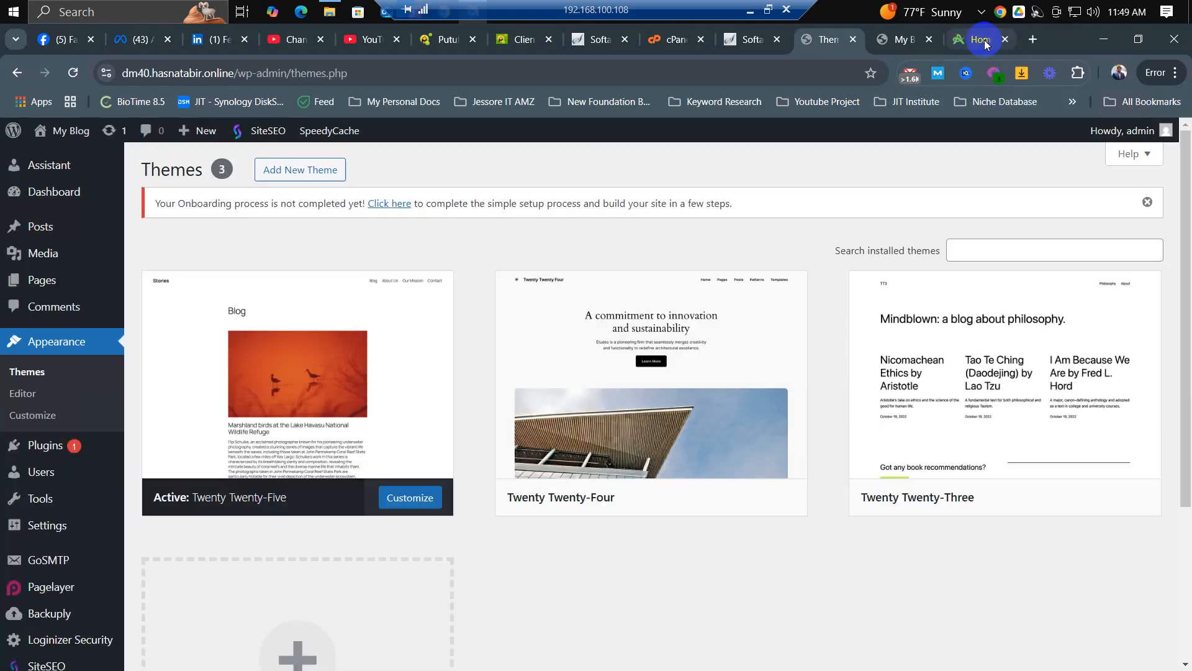
{"action": "left_click", "coordinate": [1034, 40]}
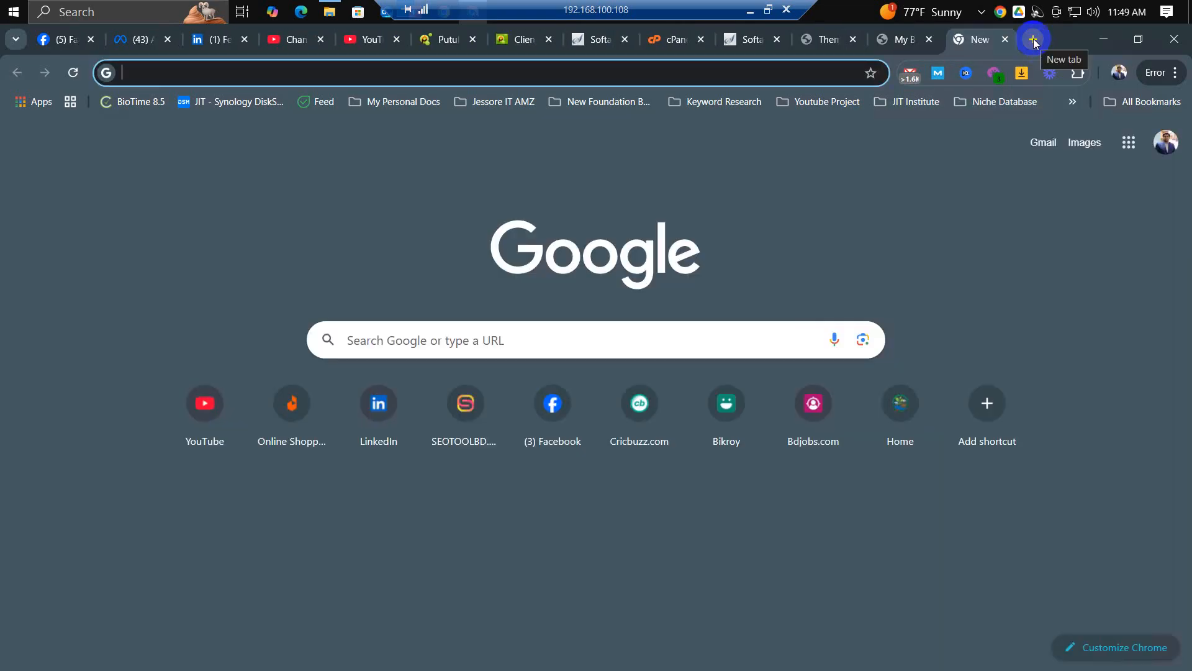
Step: Search 'ryan cv' to find the $39 RyanCV theme, then return to WordPress Themes
{"action": "type", "text": "ryan cv"}
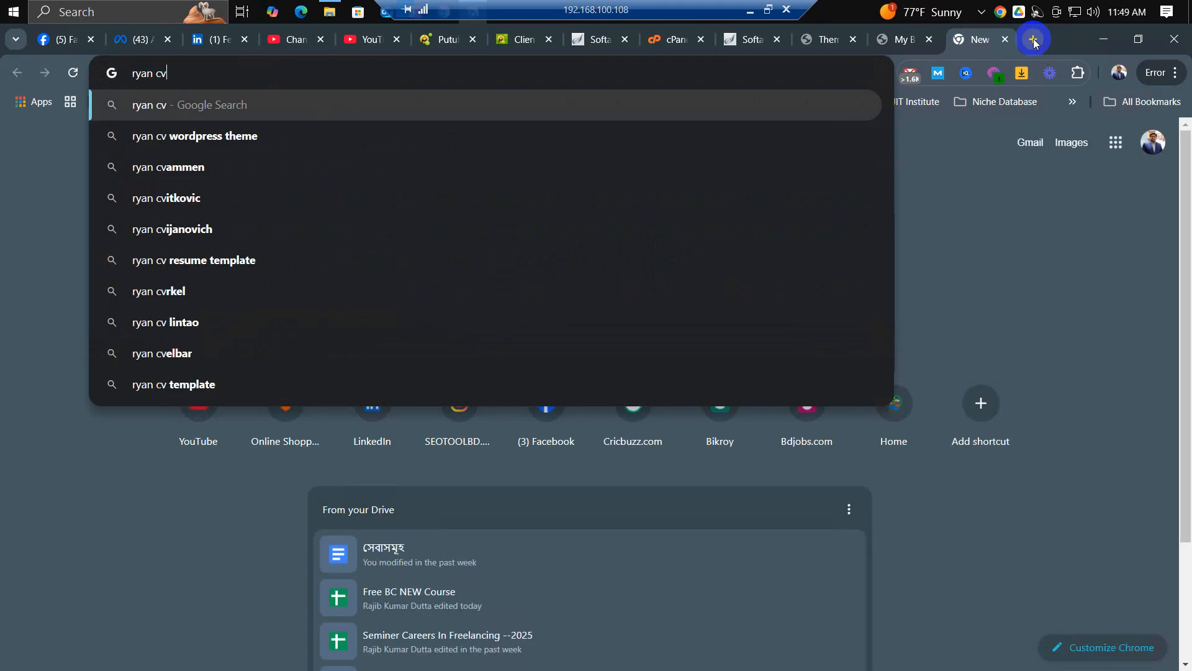
{"action": "key", "text": "Return"}
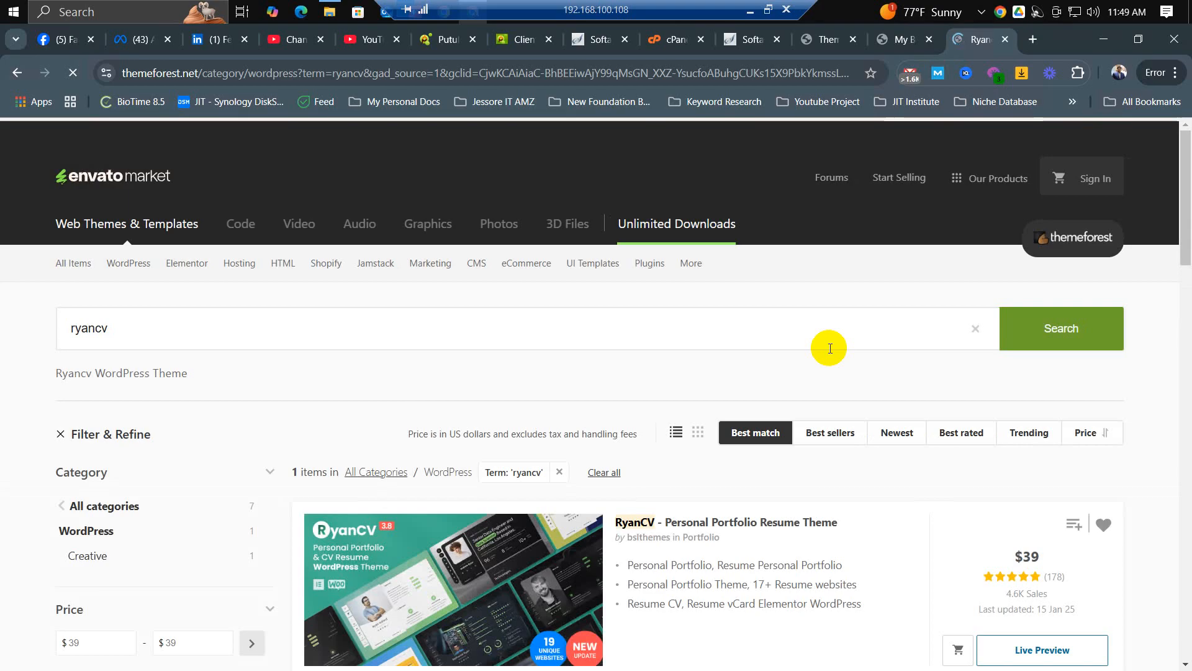
{"action": "scroll", "coordinate": [860, 389], "scroll_direction": "down", "scroll_amount": 2}
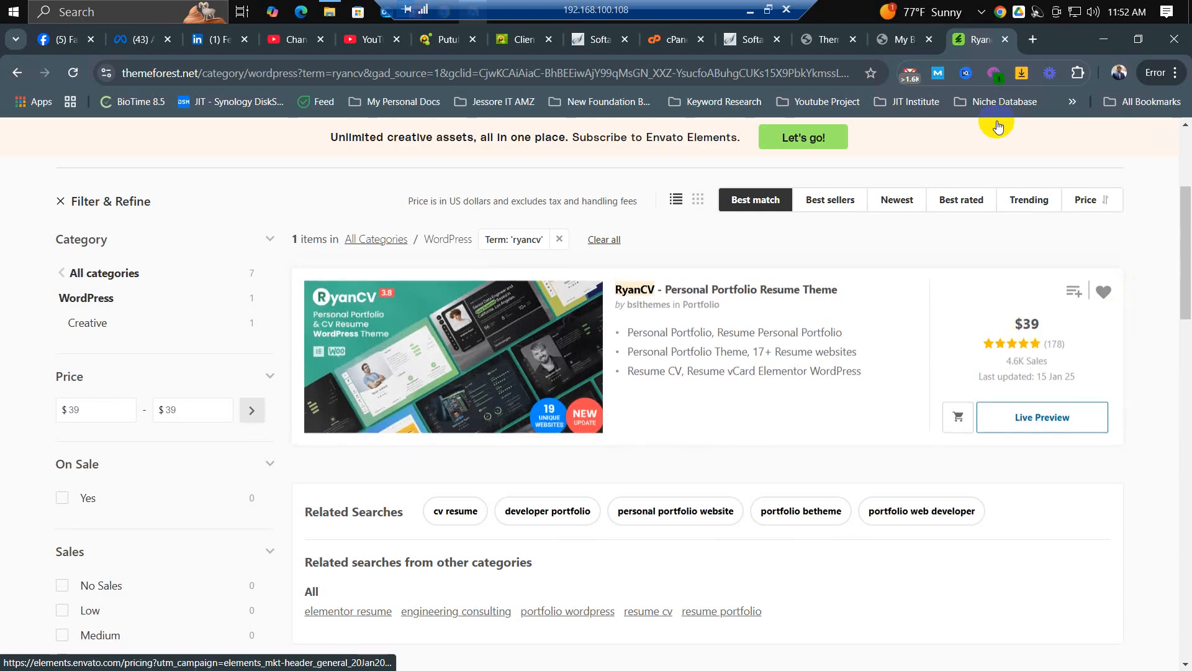
{"action": "left_click", "coordinate": [752, 40]}
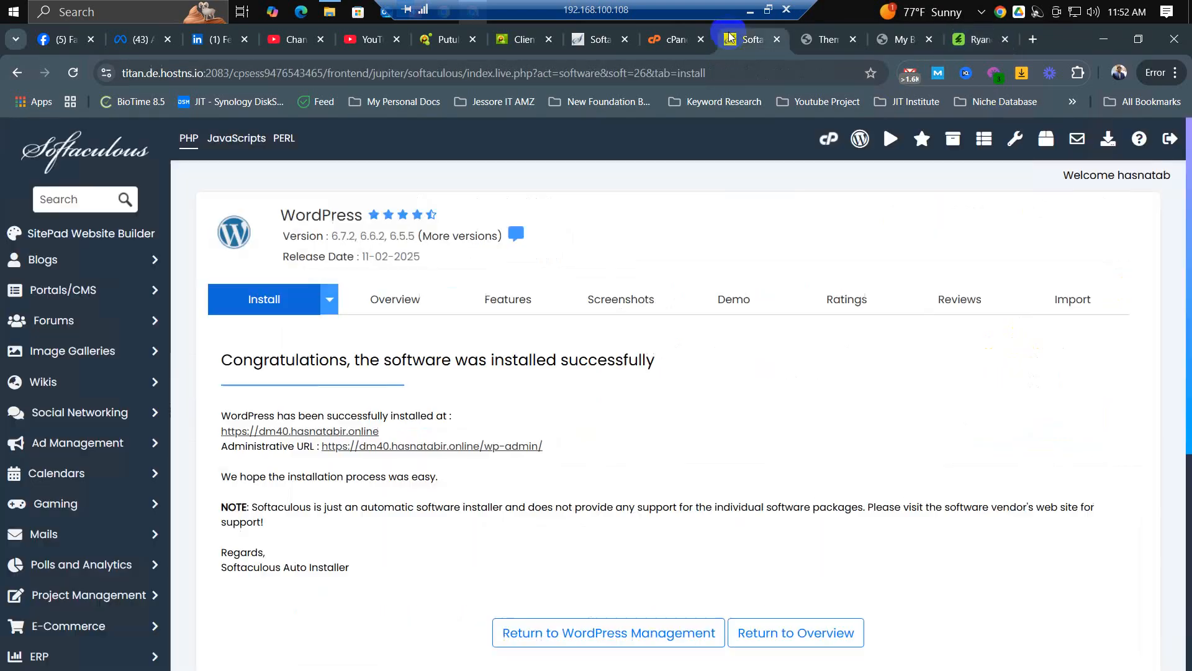
{"action": "left_click", "coordinate": [821, 41]}
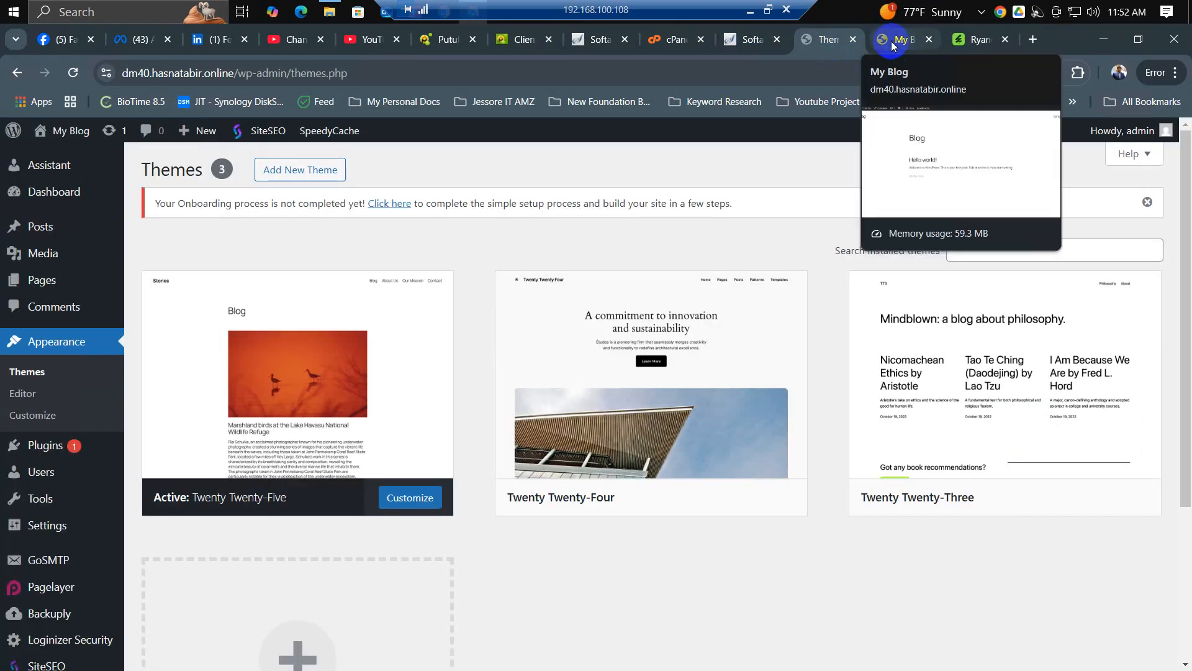
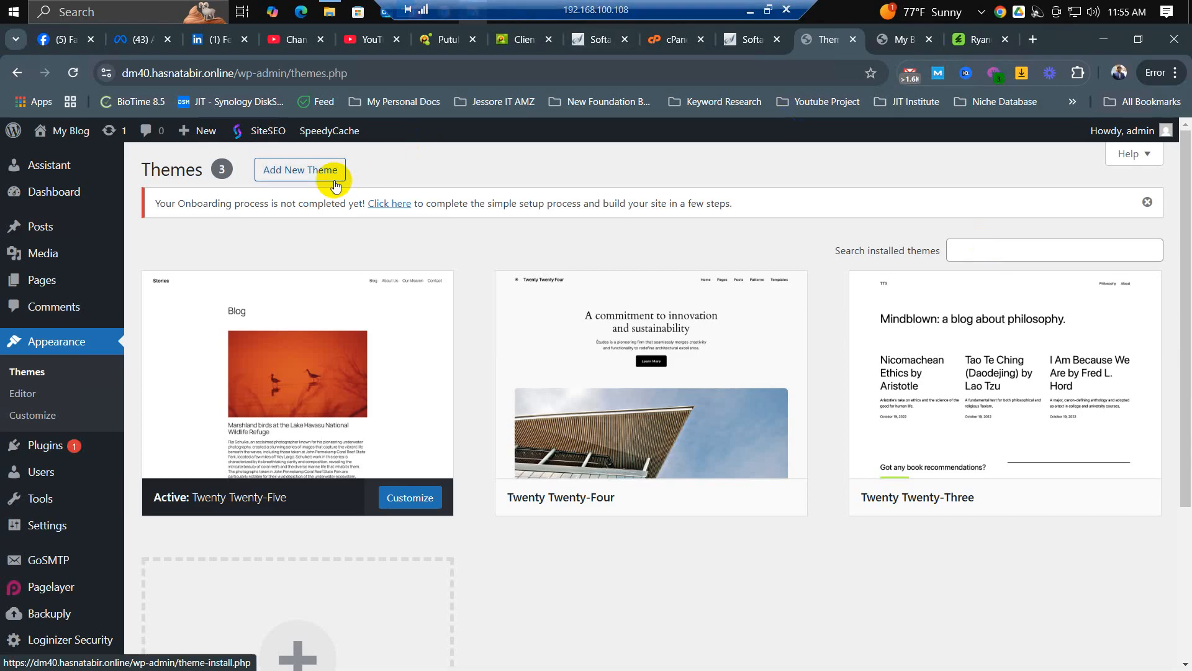
Step: Search the theme directory for 'digital newspaper' to list 28 results, Digital Newspaper first
{"action": "left_click", "coordinate": [301, 176]}
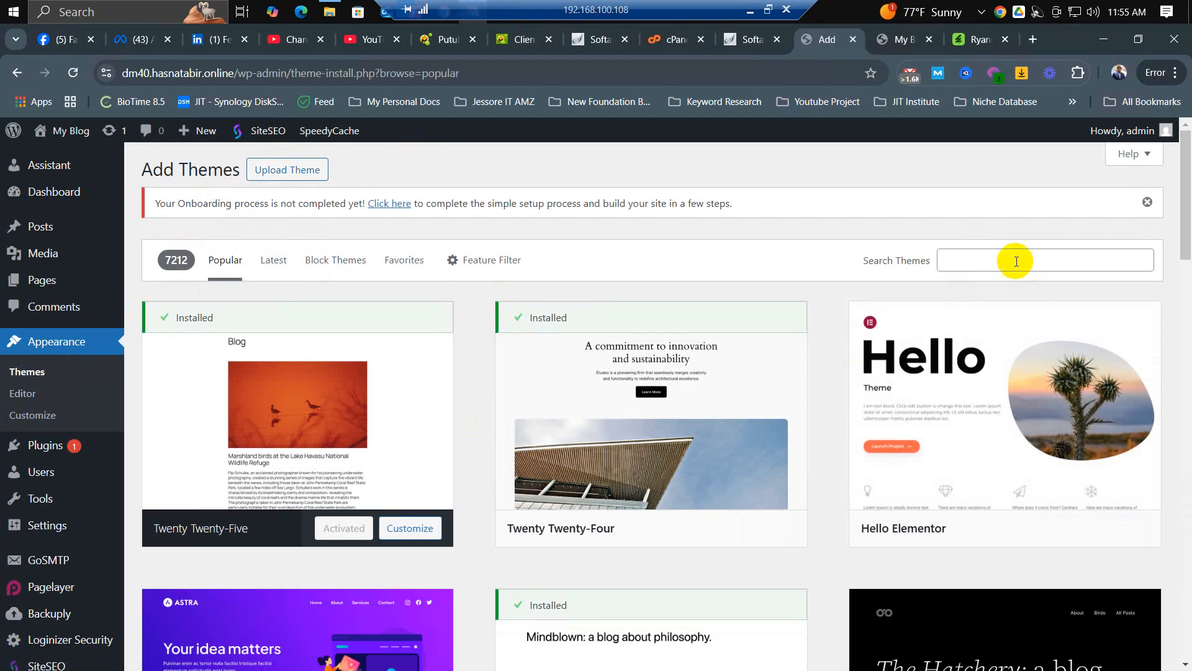
{"action": "left_click", "coordinate": [1014, 261]}
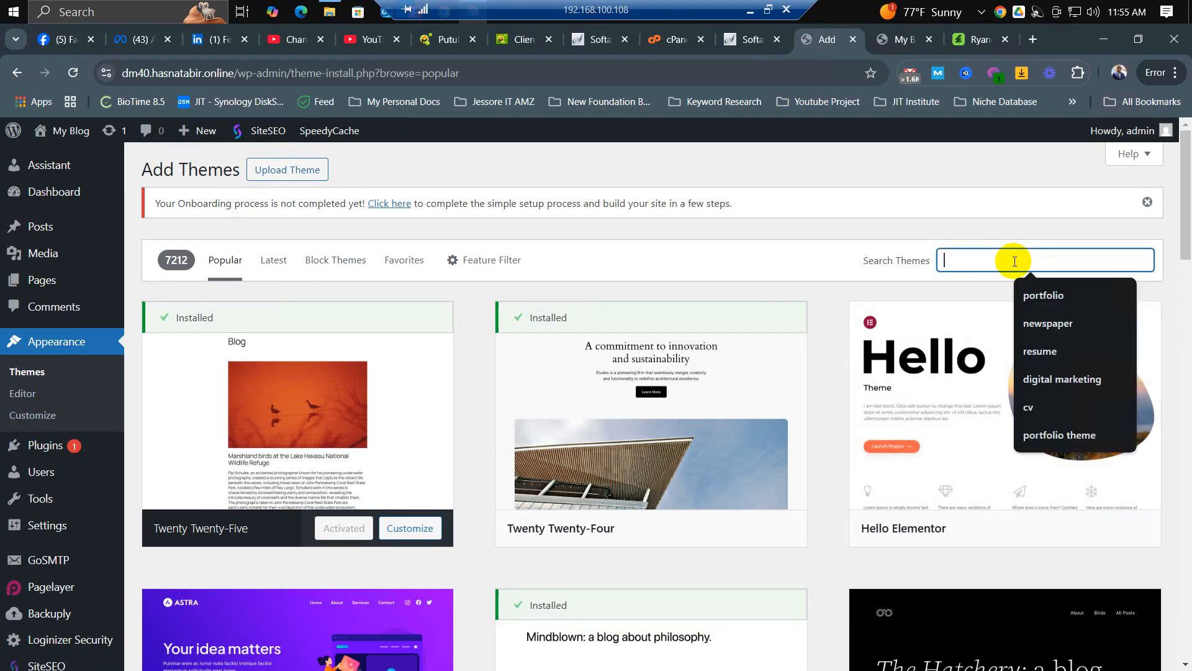
{"action": "type", "text": "digit"}
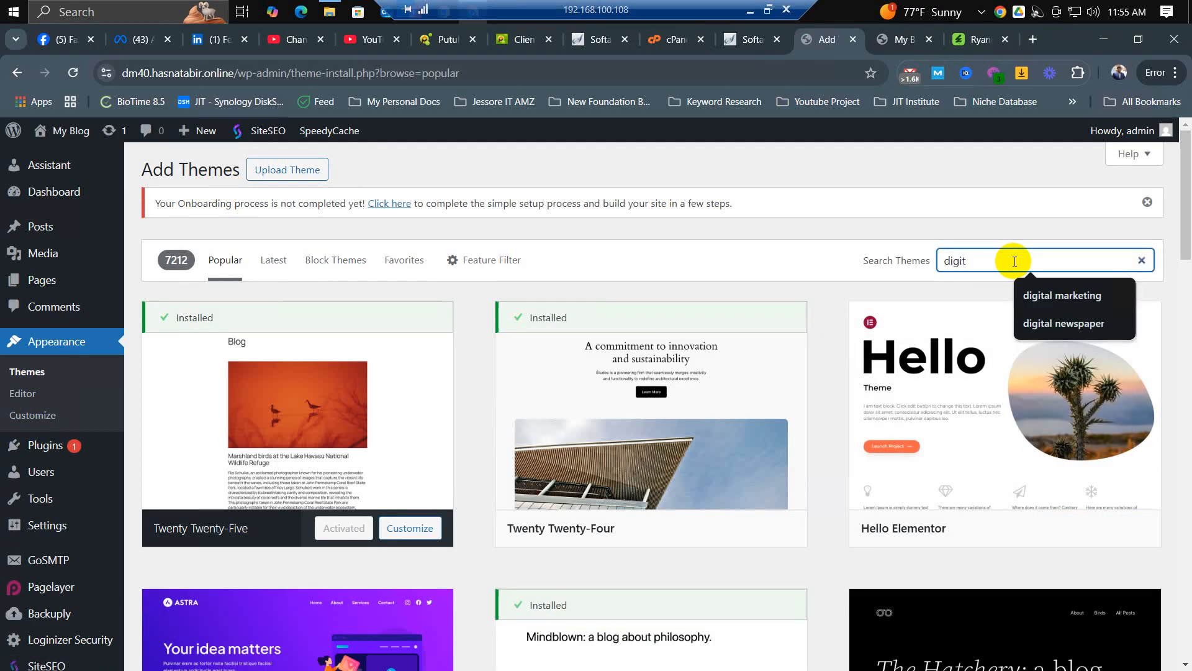
{"action": "type", "text": "al ne"}
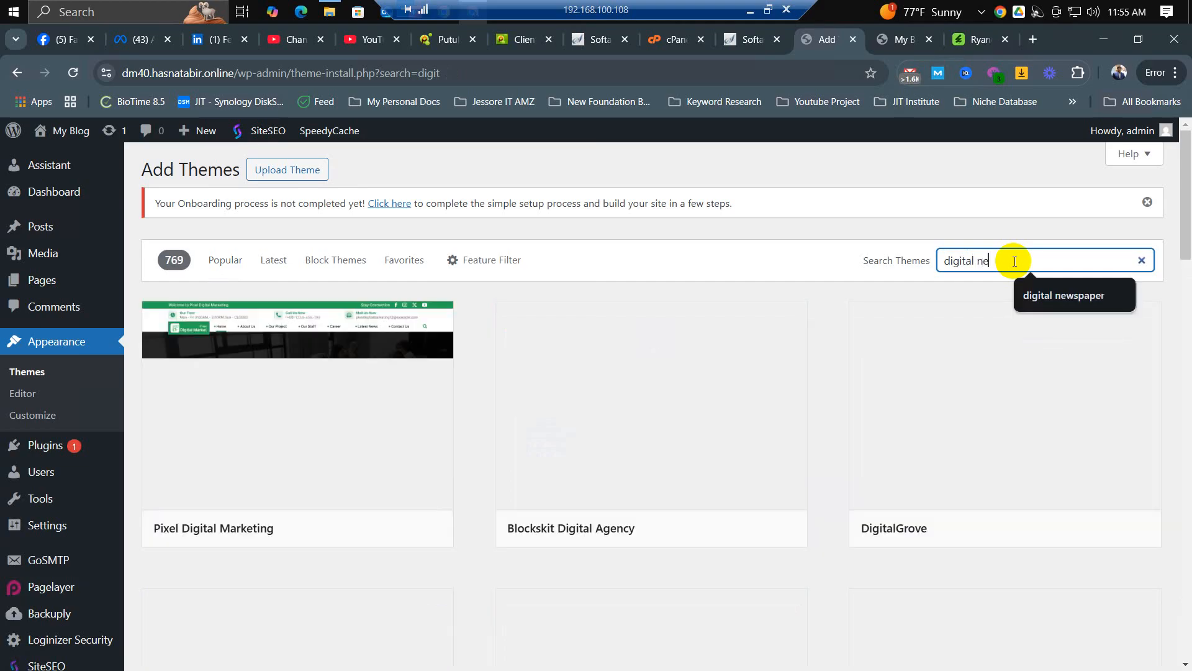
{"action": "type", "text": "wspaper"}
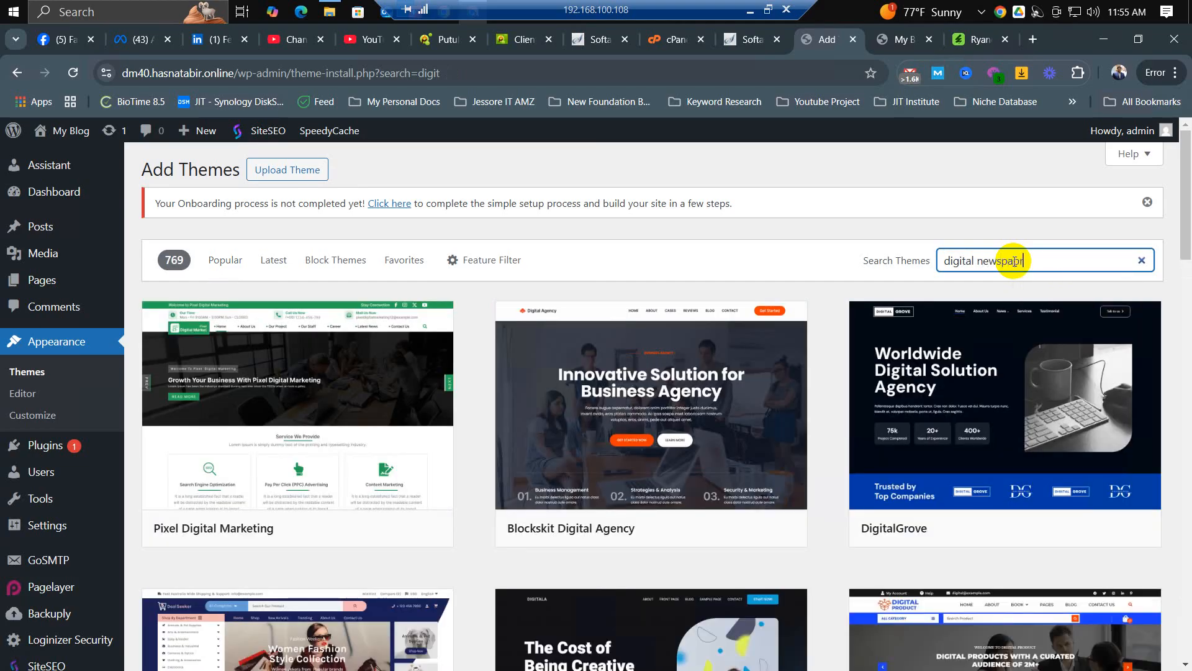
{"action": "key", "text": "BackSpace"}
{"action": "type", "text": "er"}
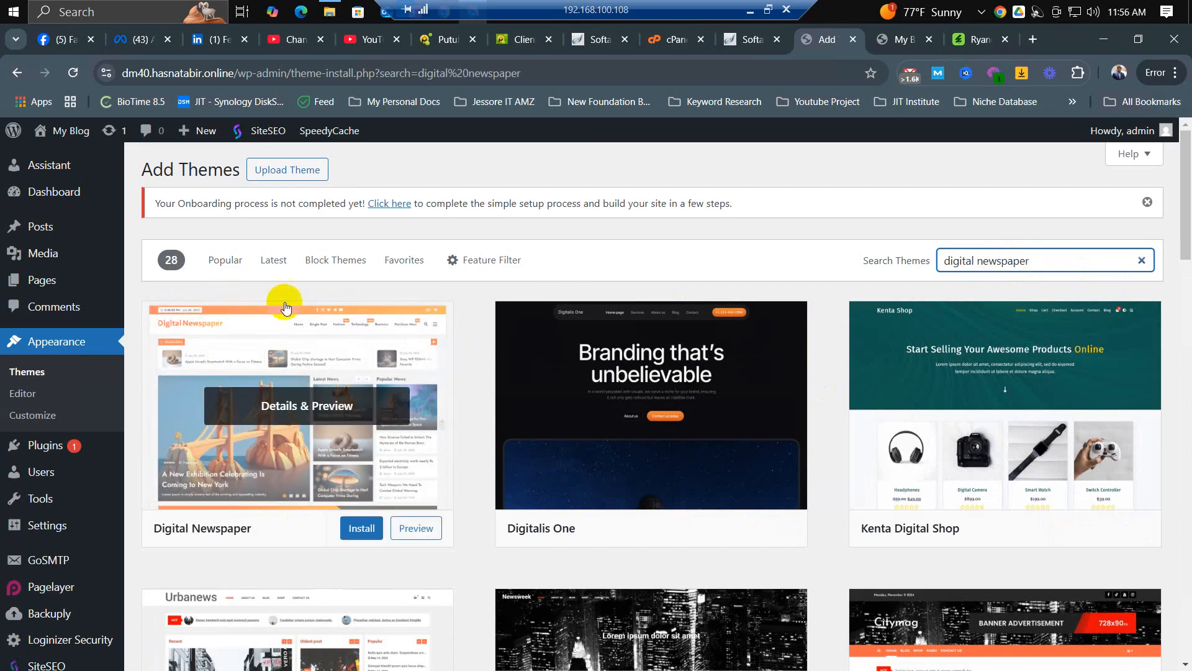
Step: Install the Digital Newspaper theme and activate it as the site's theme
{"action": "left_click", "coordinate": [362, 532]}
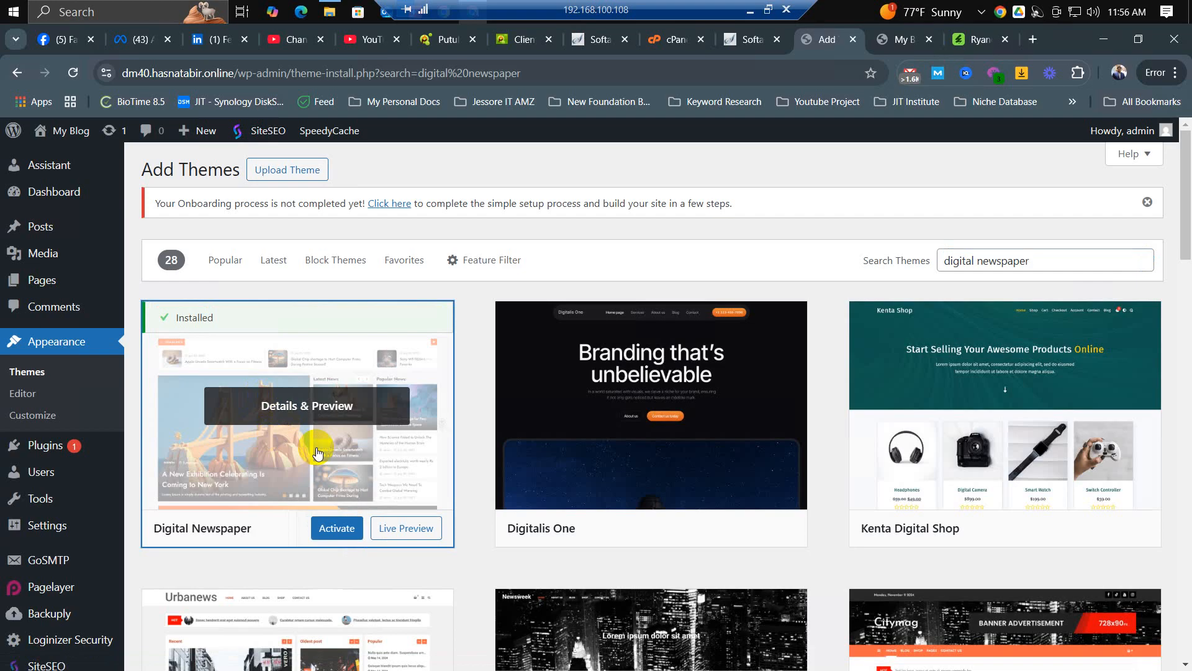
{"action": "left_click", "coordinate": [332, 530]}
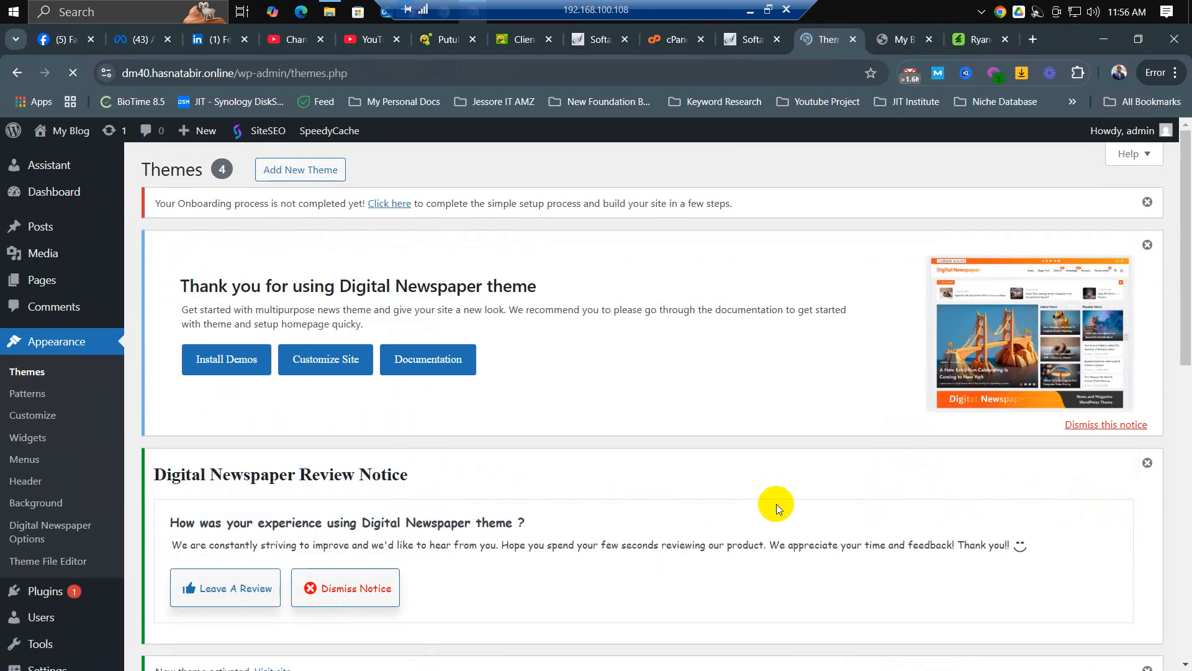
{"action": "scroll", "coordinate": [559, 367], "scroll_direction": "down", "scroll_amount": 5}
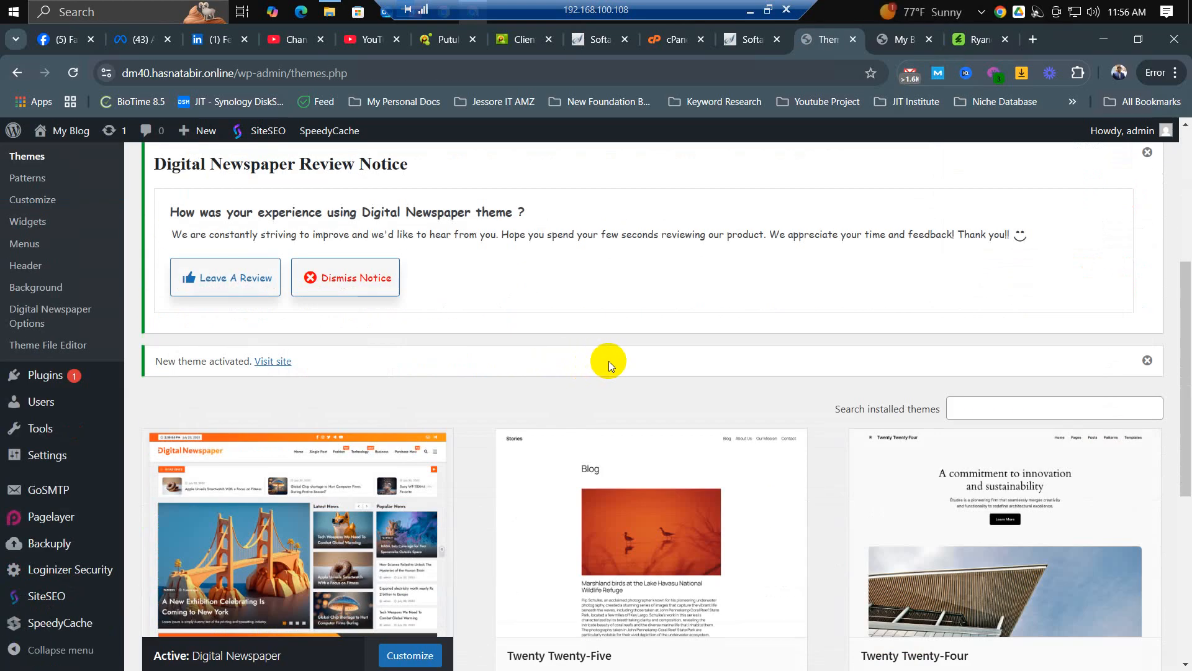
{"action": "scroll", "coordinate": [608, 361], "scroll_direction": "up", "scroll_amount": 3}
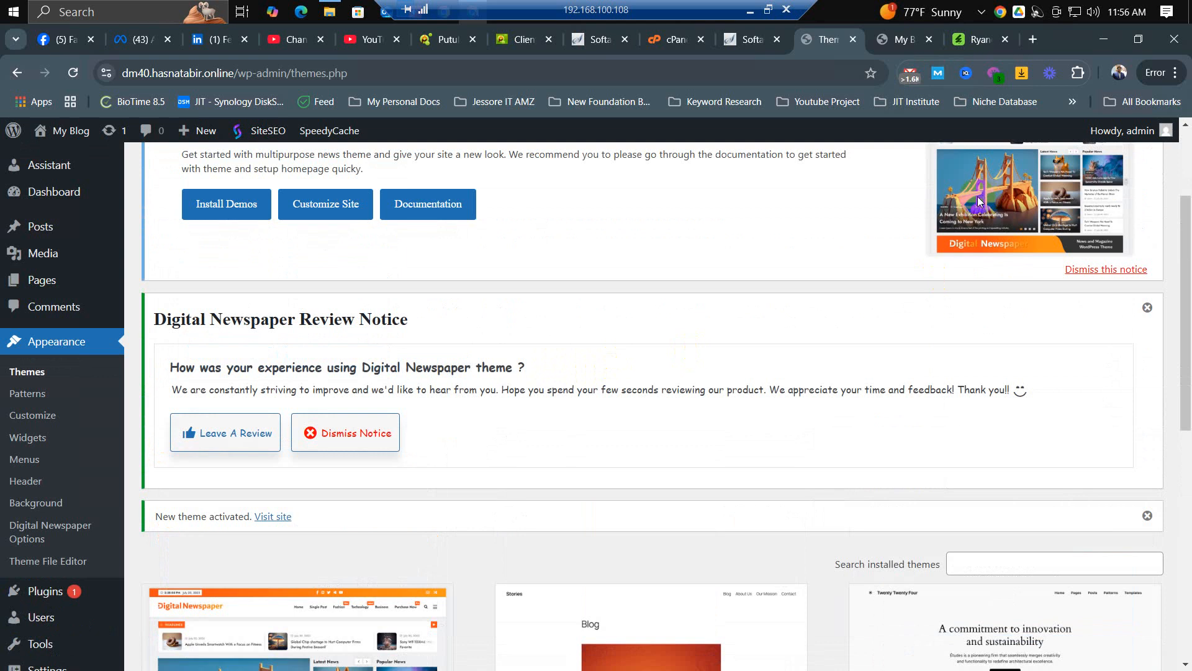
{"action": "scroll", "coordinate": [833, 236], "scroll_direction": "down", "scroll_amount": 5}
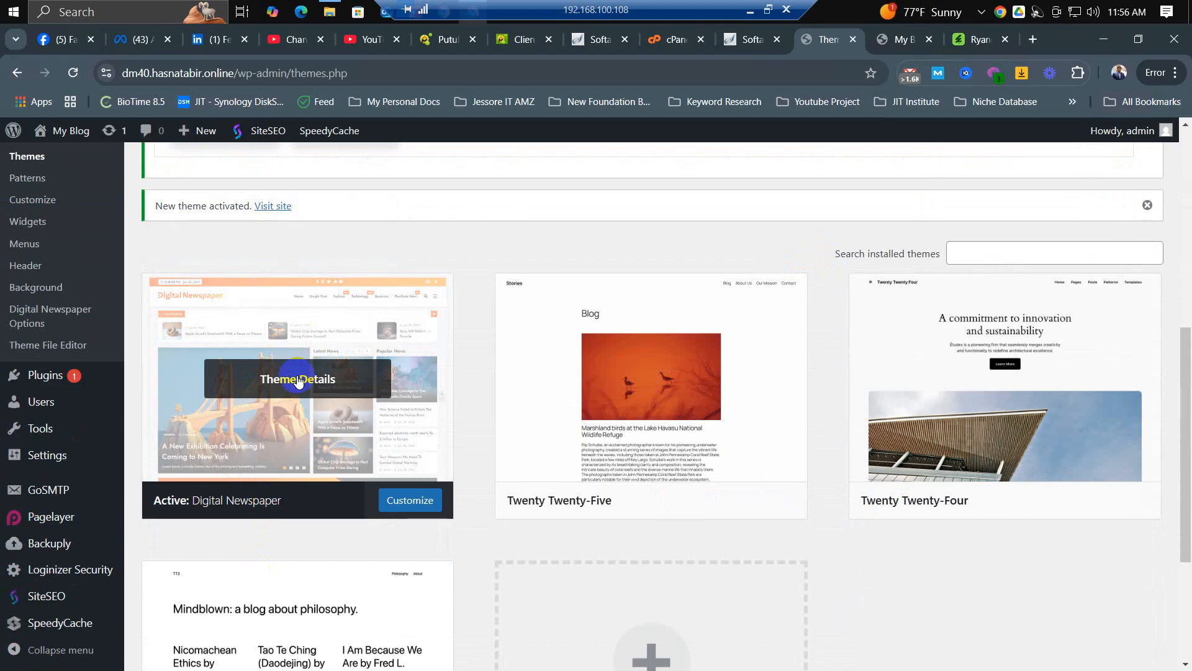
Step: Open Digital Newspaper's theme details, then its Options page listing free and premium demos
{"action": "left_click", "coordinate": [298, 380]}
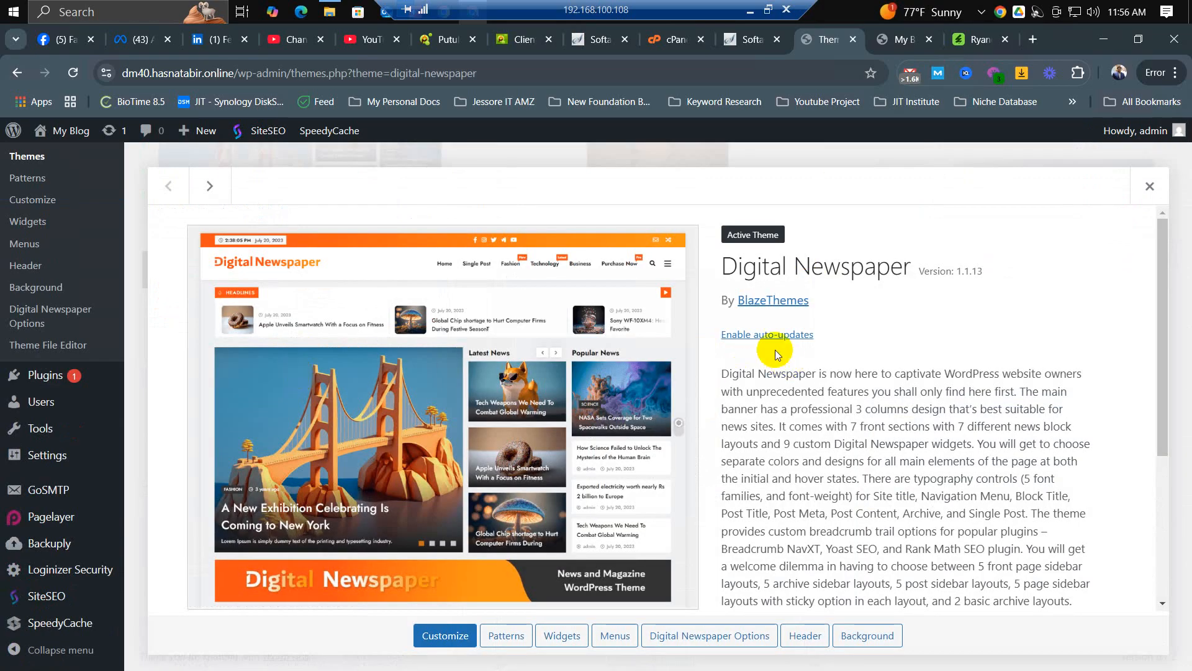
{"action": "scroll", "coordinate": [775, 355], "scroll_direction": "down", "scroll_amount": 4}
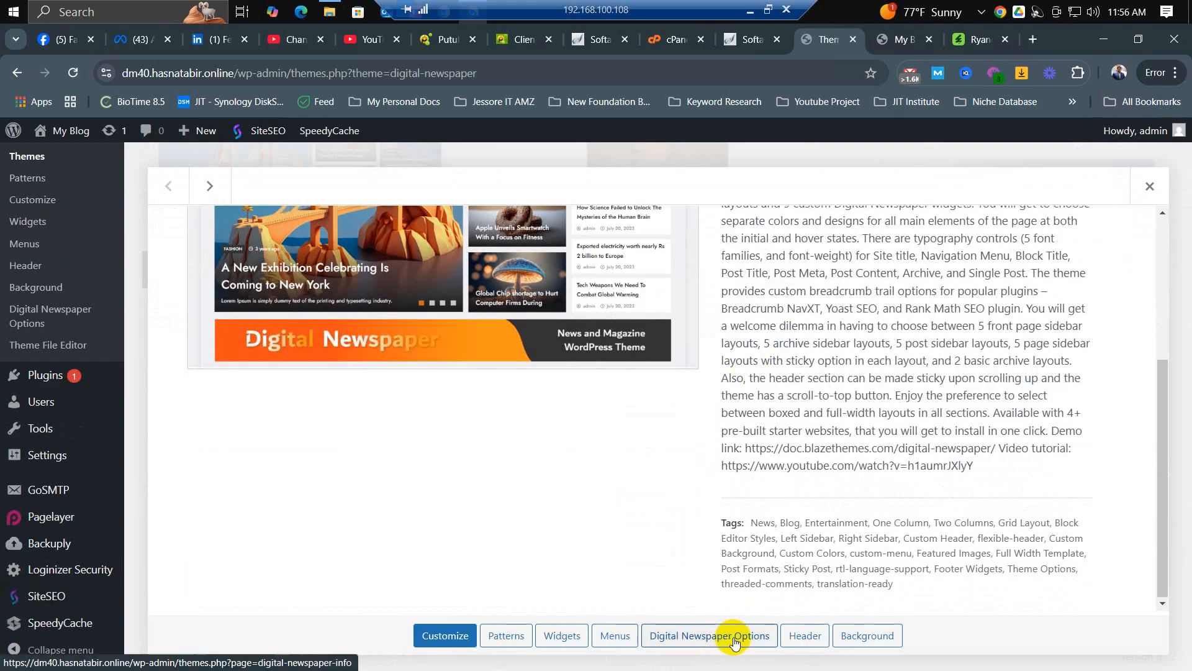
{"action": "left_click", "coordinate": [704, 637]}
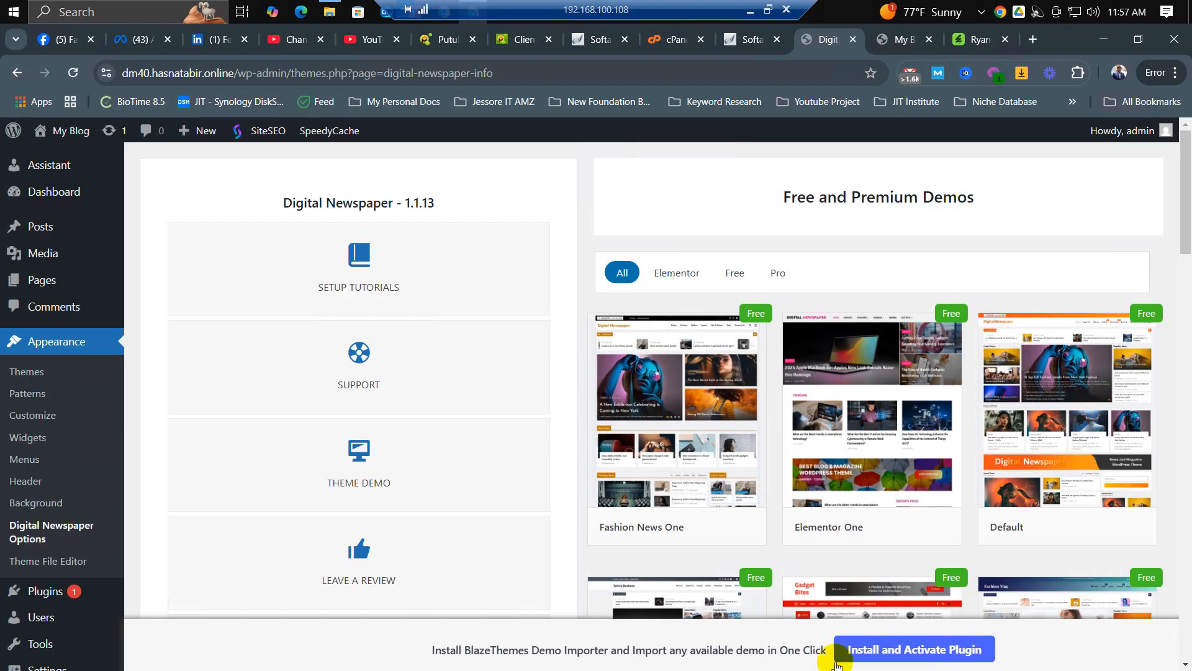
Step: Install and activate the BlazeThemes Demo Importer plugin, then open My Blog in a new tab
{"action": "left_click", "coordinate": [883, 649]}
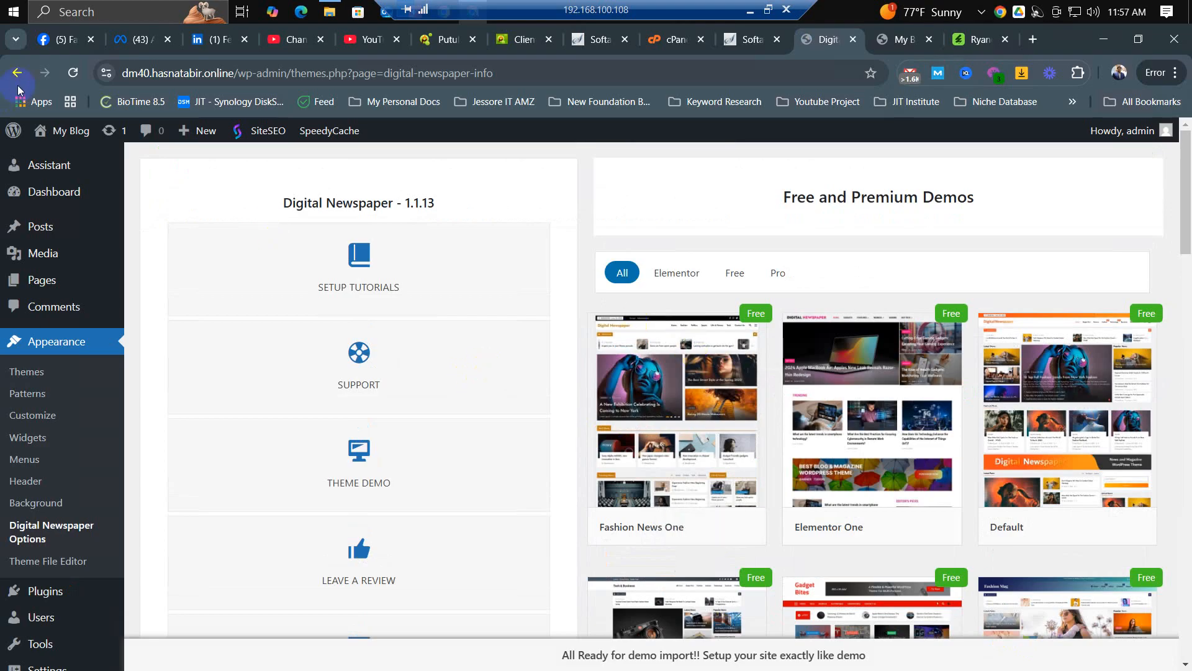
{"action": "left_click", "coordinate": [71, 134]}
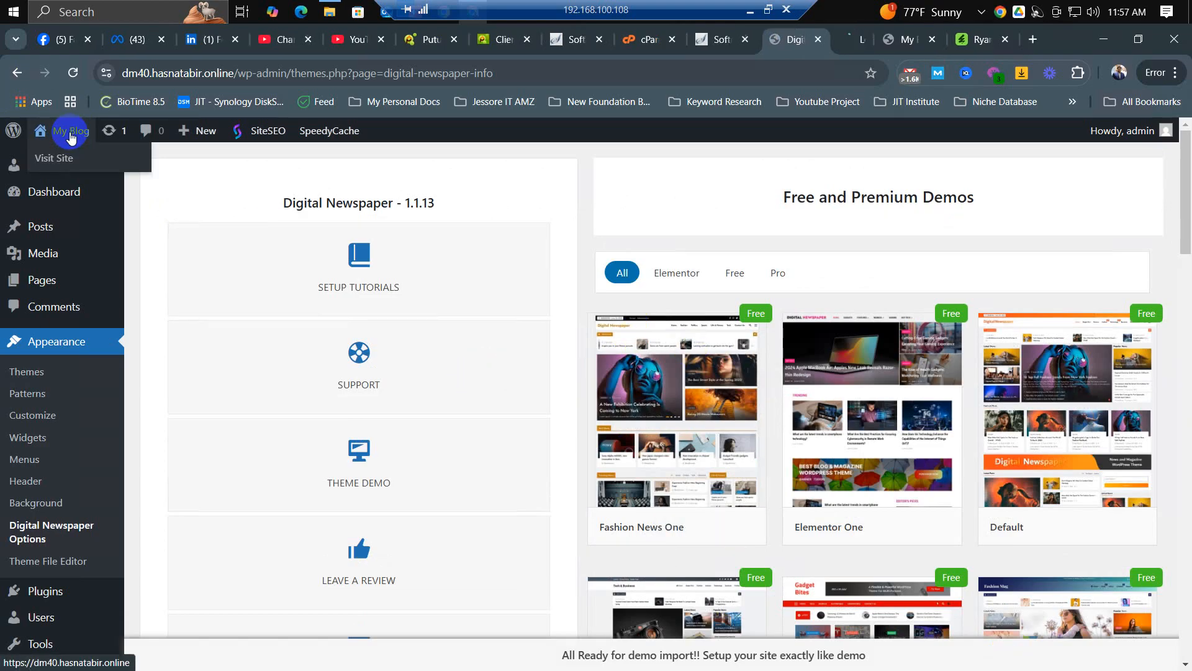
Step: Review the live homepage's Digital Newspaper layout, which holds only the 'Hello world!' post
{"action": "left_click", "coordinate": [834, 40]}
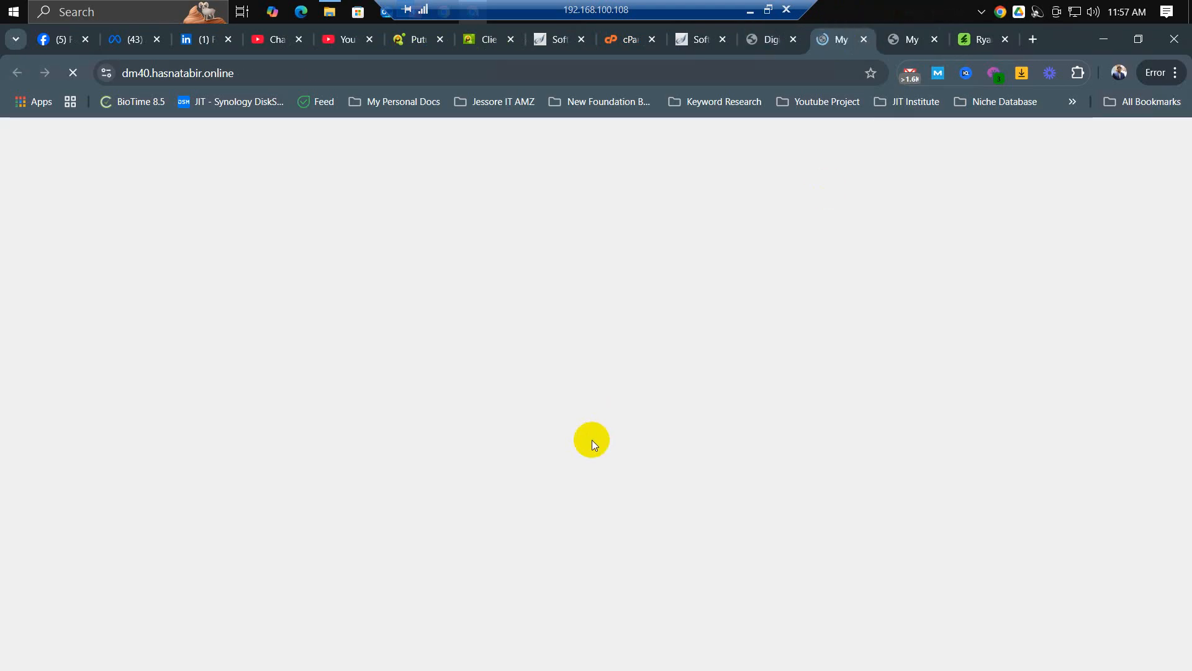
{"action": "scroll", "coordinate": [651, 391], "scroll_direction": "down", "scroll_amount": 5}
{"action": "scroll", "coordinate": [621, 391], "scroll_direction": "down", "scroll_amount": 10}
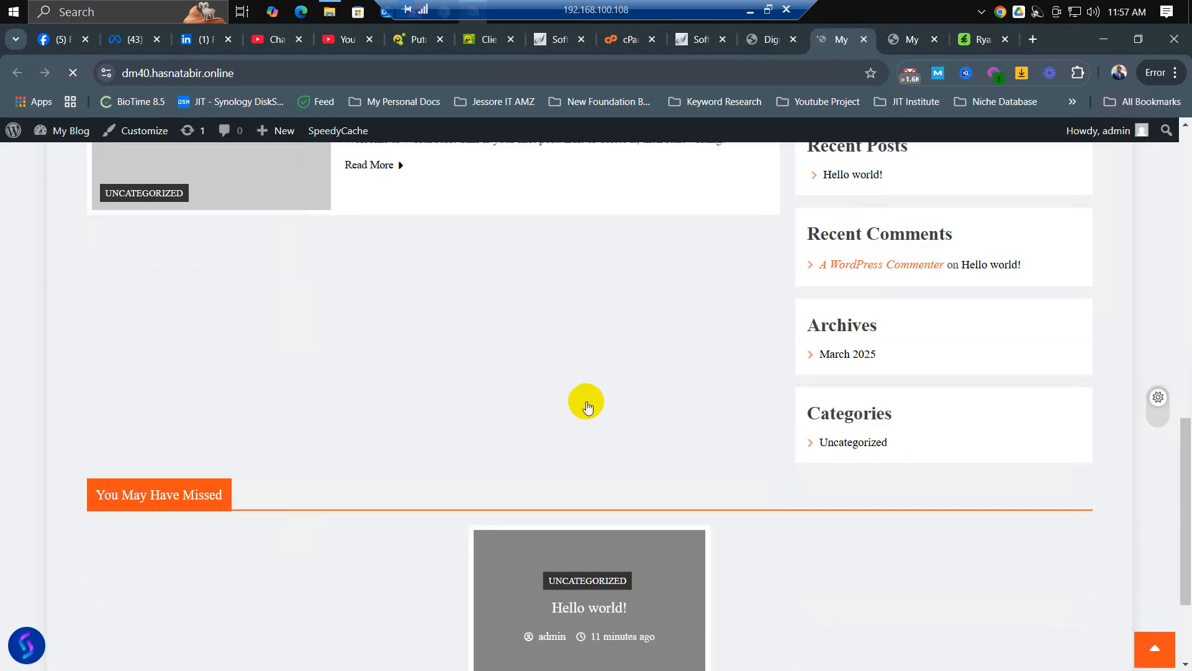
{"action": "scroll", "coordinate": [590, 367], "scroll_direction": "up", "scroll_amount": 12}
{"action": "scroll", "coordinate": [590, 368], "scroll_direction": "up", "scroll_amount": 4}
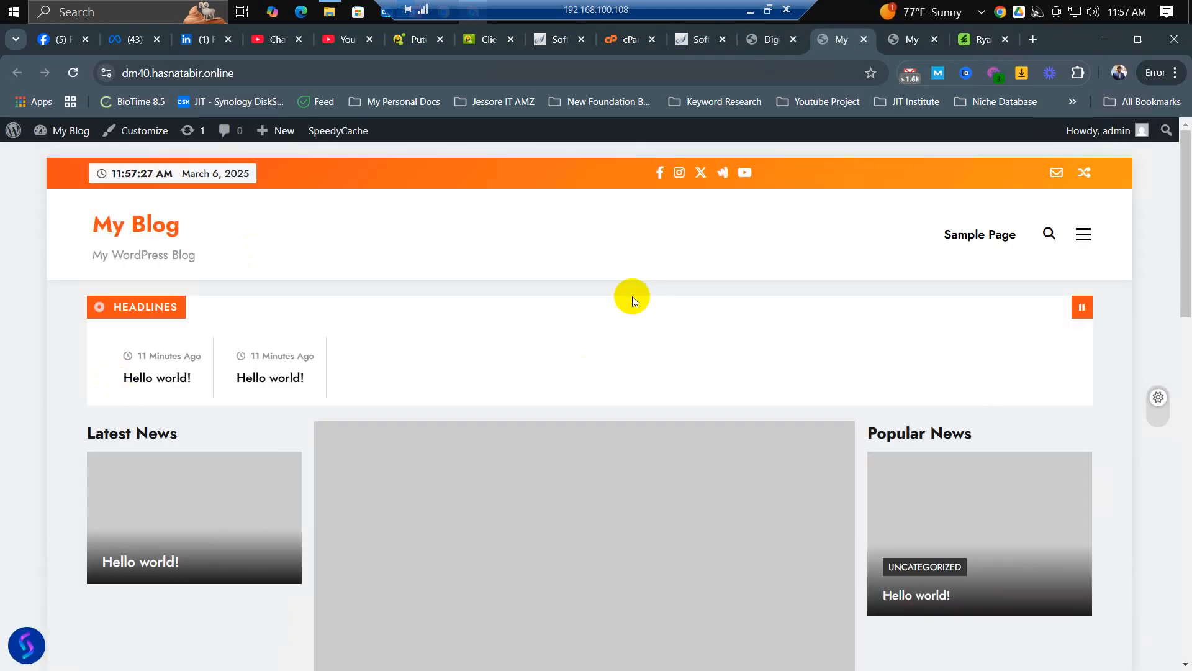
{"action": "scroll", "coordinate": [632, 296], "scroll_direction": "down", "scroll_amount": 15}
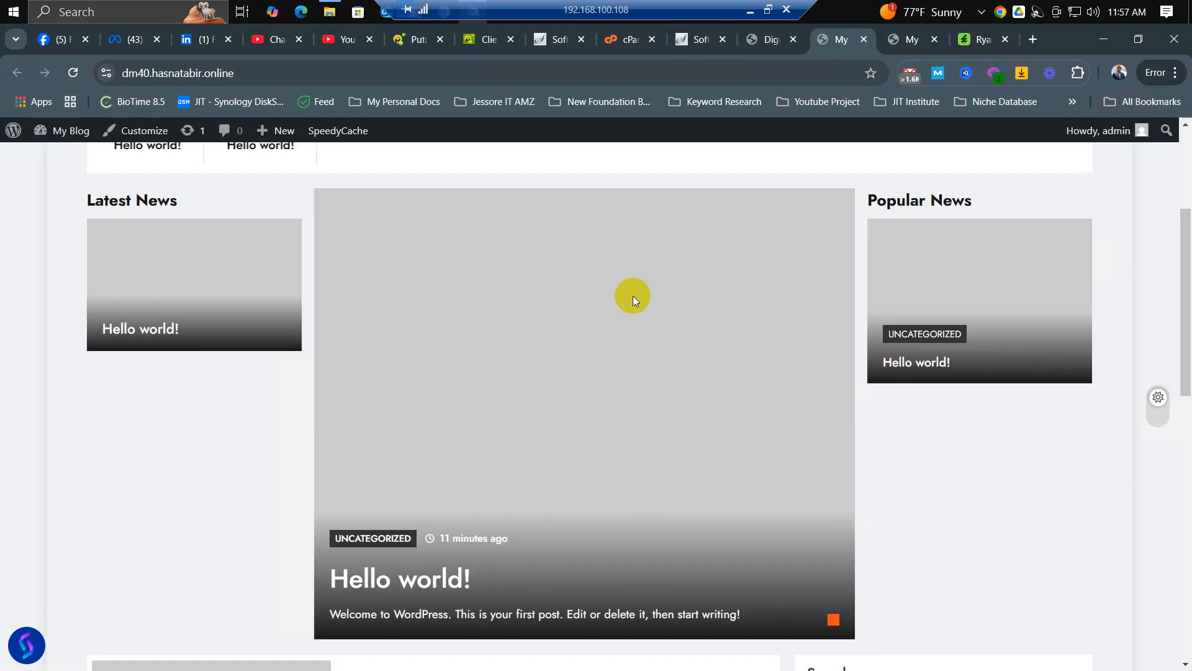
{"action": "scroll", "coordinate": [686, 229], "scroll_direction": "up", "scroll_amount": 13}
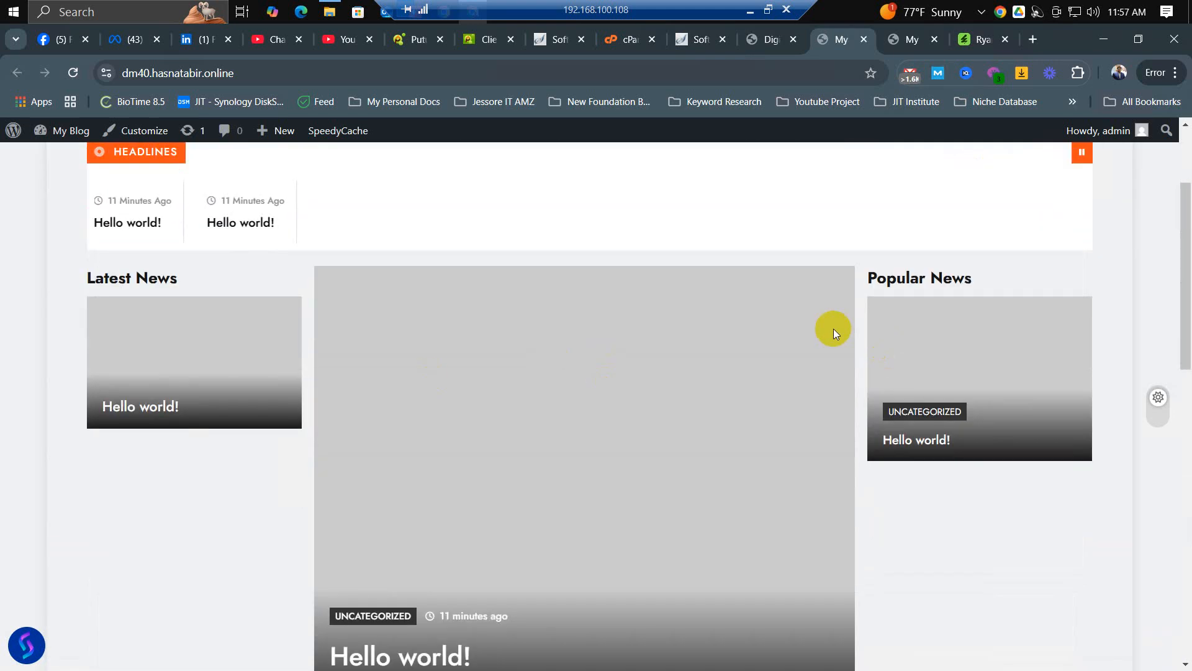
{"action": "scroll", "coordinate": [834, 329], "scroll_direction": "up", "scroll_amount": 3}
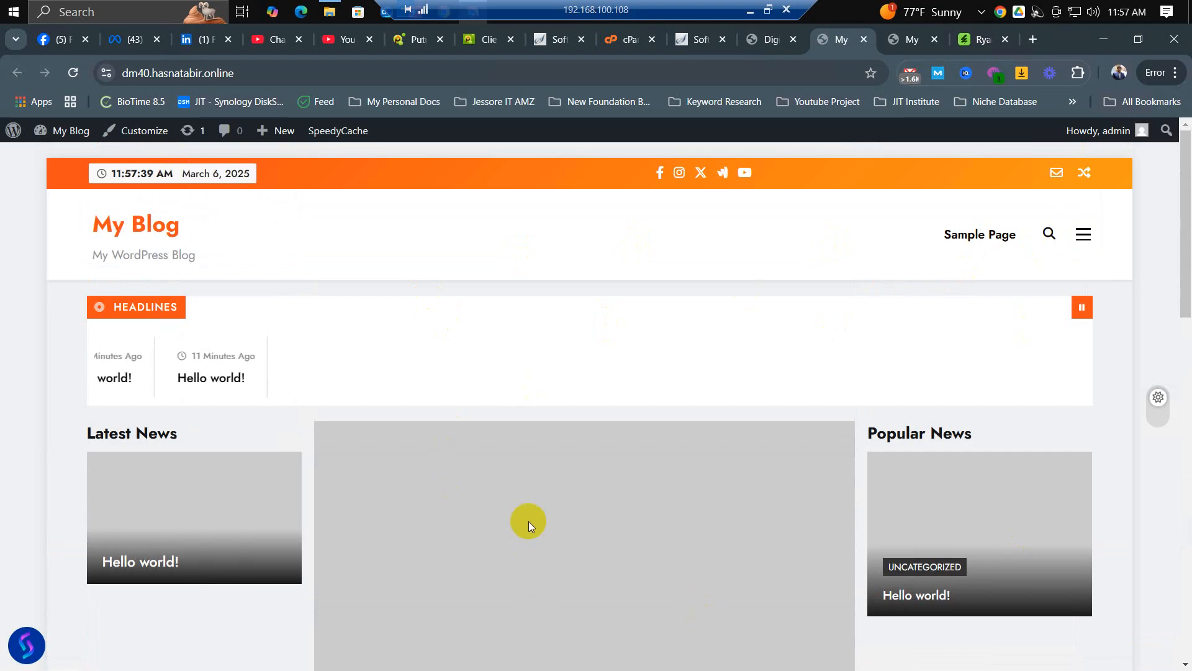
{"action": "scroll", "coordinate": [552, 505], "scroll_direction": "down", "scroll_amount": 5}
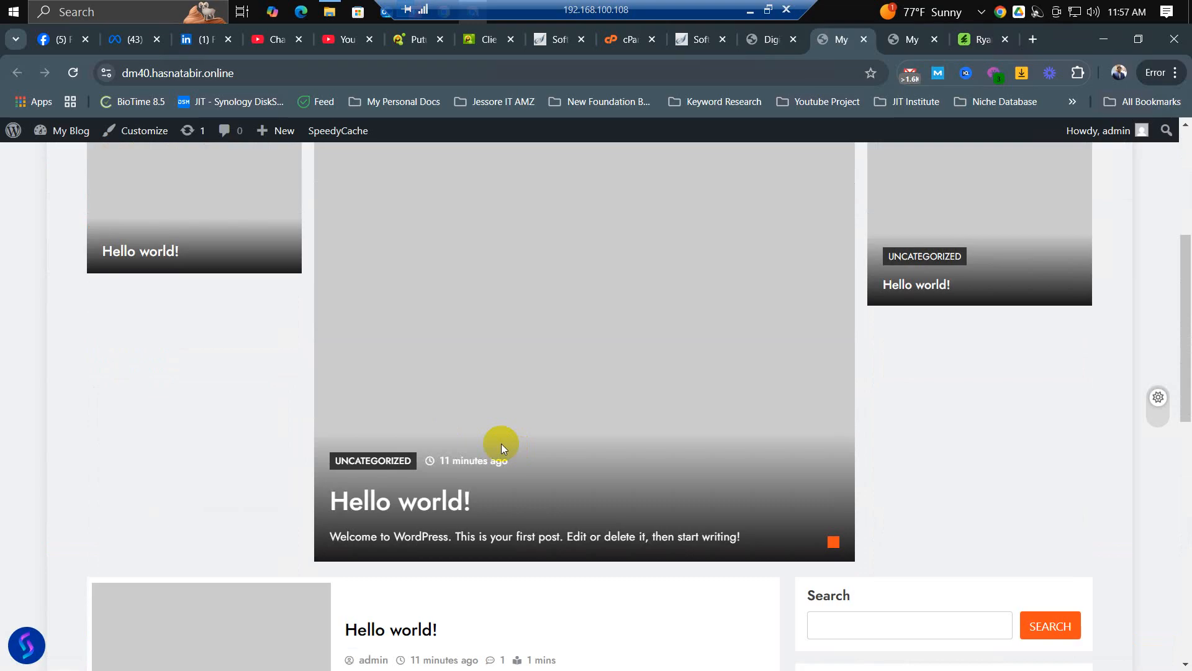
Step: Import the Elementor One free demo with Reset Website enabled and confirm the import
{"action": "left_click", "coordinate": [773, 39]}
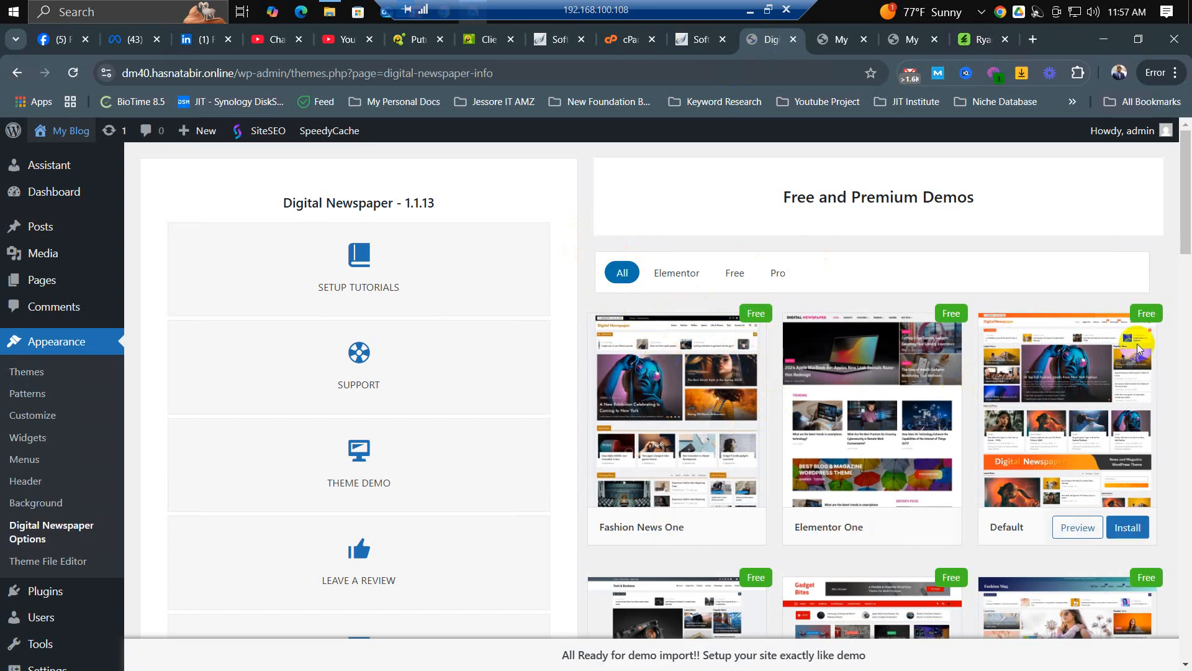
{"action": "scroll", "coordinate": [1104, 359], "scroll_direction": "down", "scroll_amount": 1}
{"action": "scroll", "coordinate": [1104, 358], "scroll_direction": "down", "scroll_amount": 4}
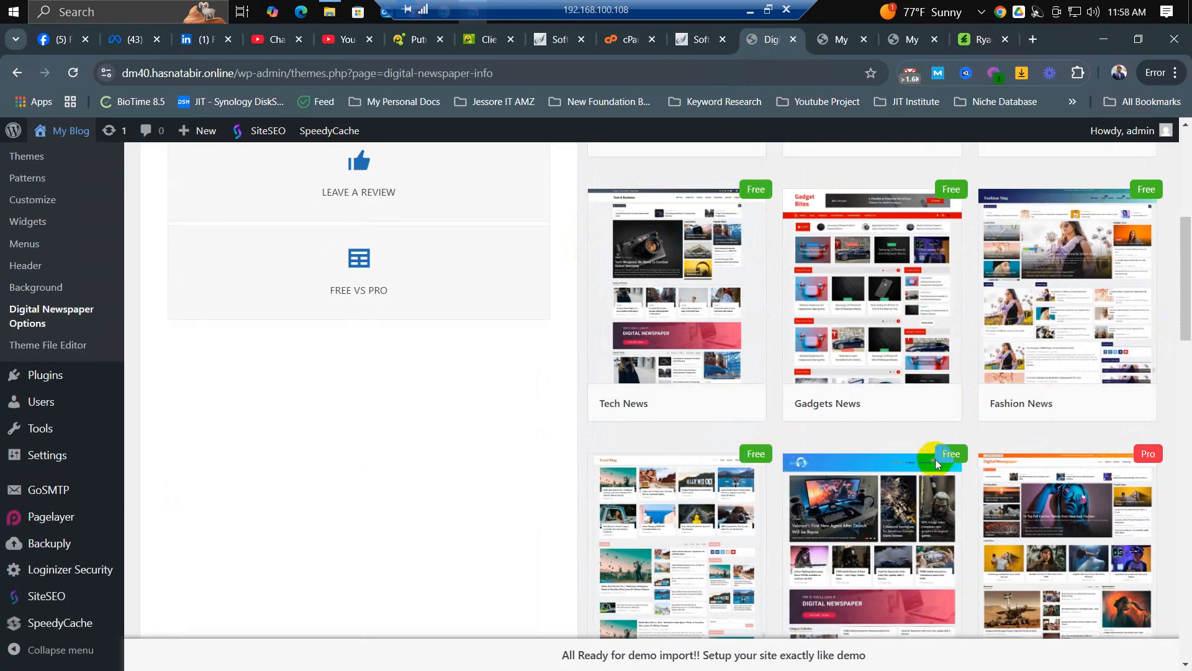
{"action": "scroll", "coordinate": [936, 462], "scroll_direction": "down", "scroll_amount": 2}
{"action": "scroll", "coordinate": [1121, 359], "scroll_direction": "down", "scroll_amount": 2}
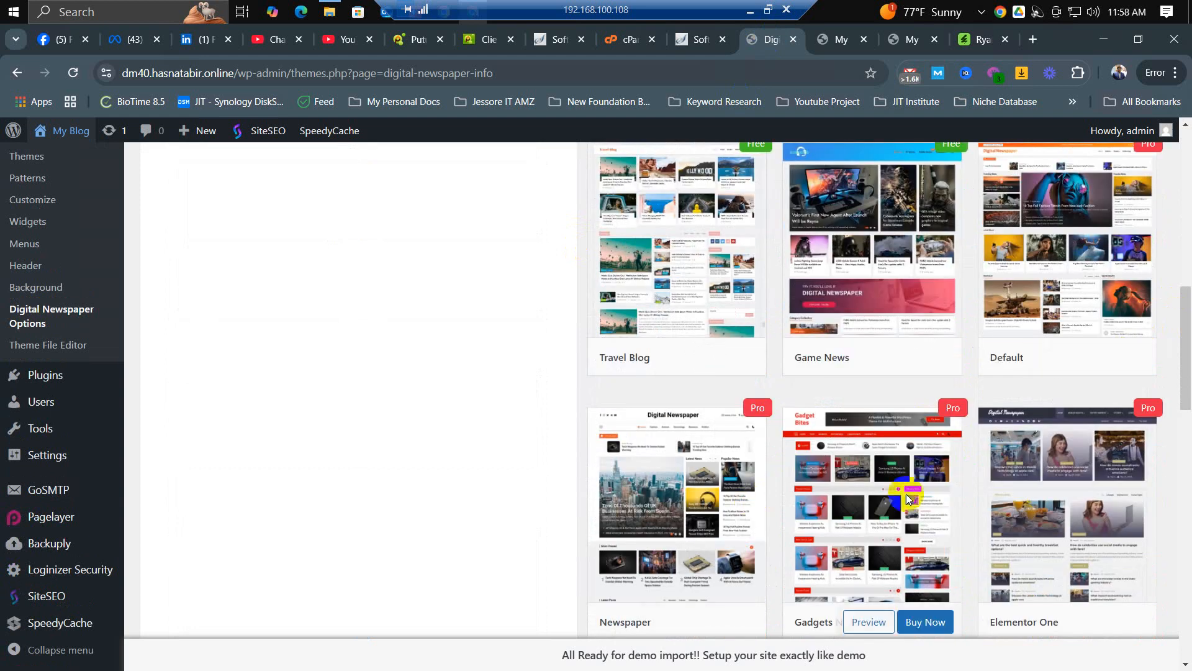
{"action": "scroll", "coordinate": [1012, 481], "scroll_direction": "up", "scroll_amount": 3}
{"action": "scroll", "coordinate": [1026, 470], "scroll_direction": "up", "scroll_amount": 7}
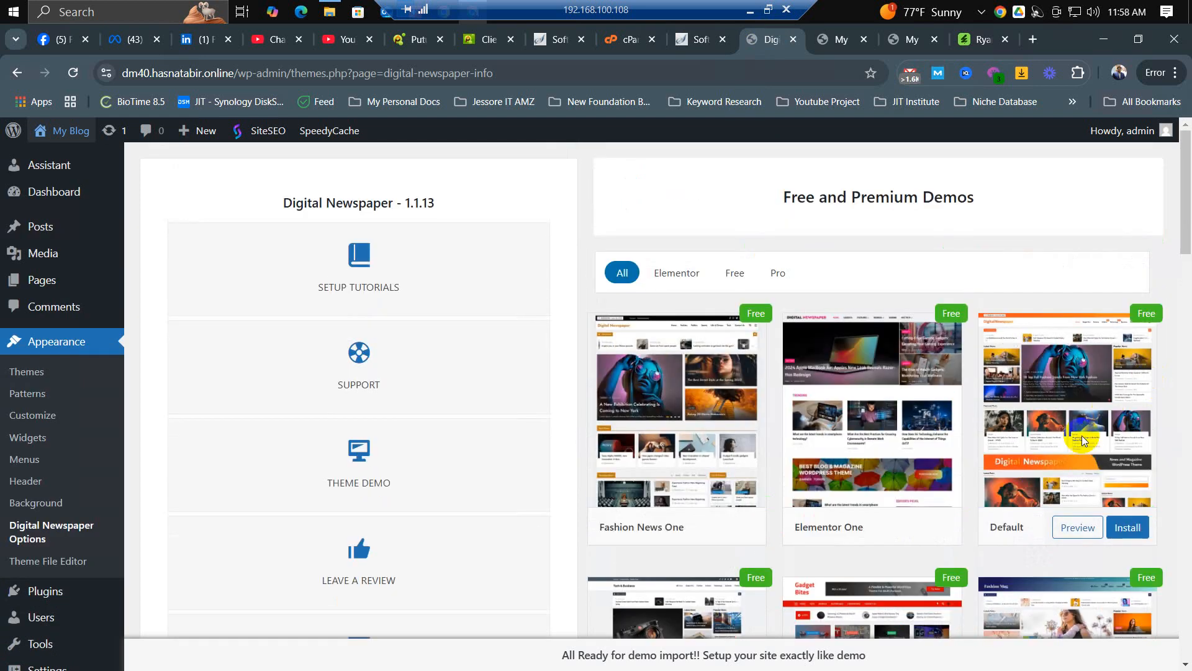
{"action": "scroll", "coordinate": [1081, 435], "scroll_direction": "down", "scroll_amount": 2}
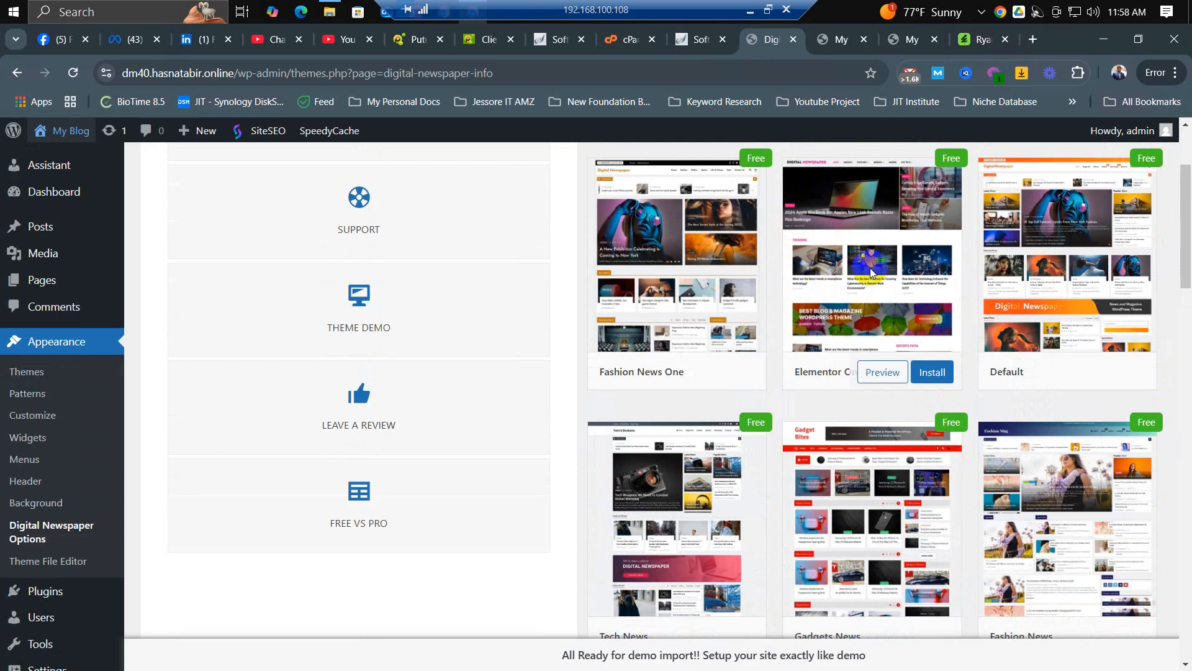
{"action": "left_click", "coordinate": [932, 372]}
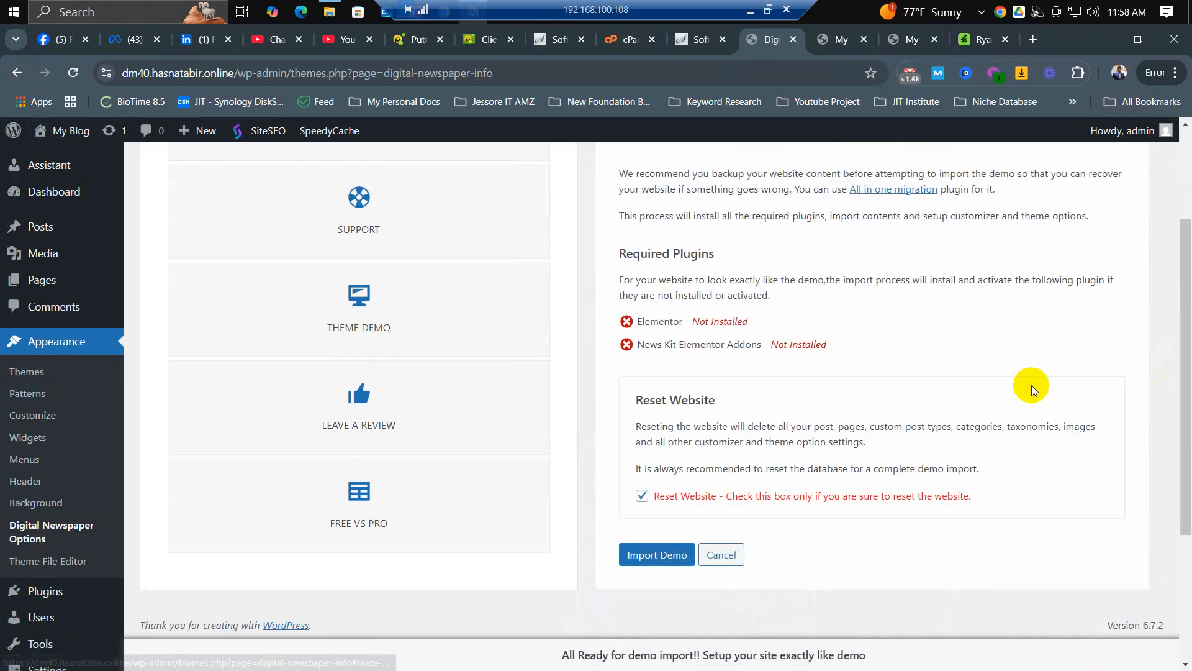
{"action": "left_click", "coordinate": [638, 561]}
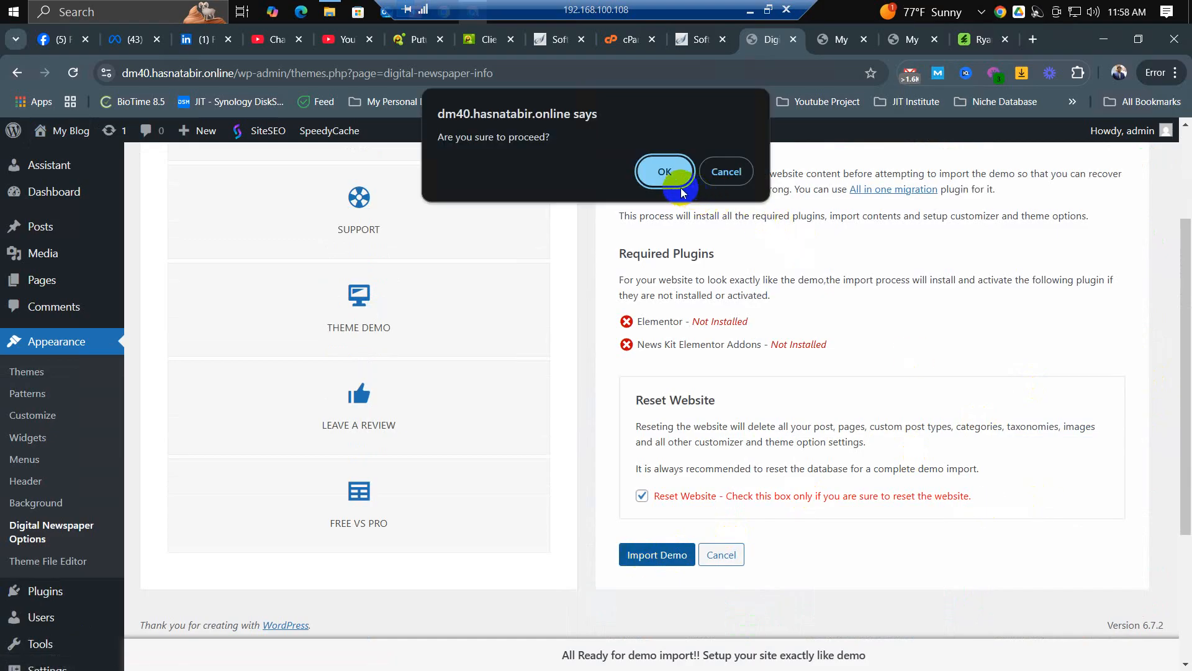
{"action": "left_click", "coordinate": [664, 171]}
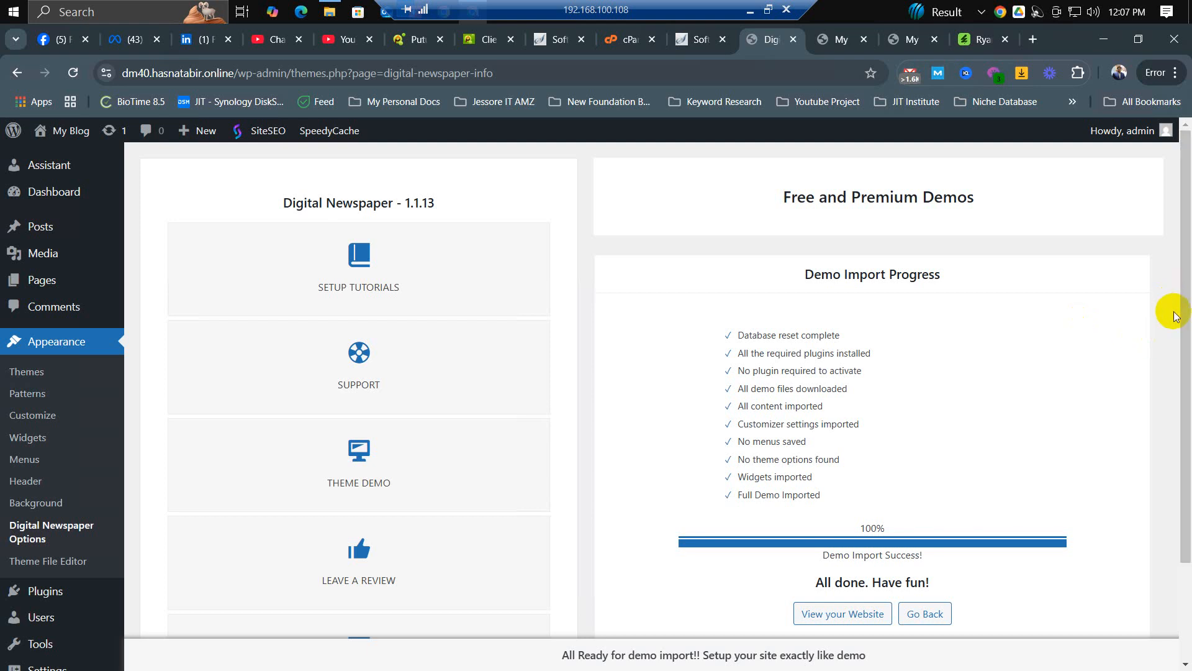
Step: Scroll to the 'Demo Import Success! All done. Have fun!' message at 100%
{"action": "scroll", "coordinate": [1187, 365], "scroll_direction": "down", "scroll_amount": 3}
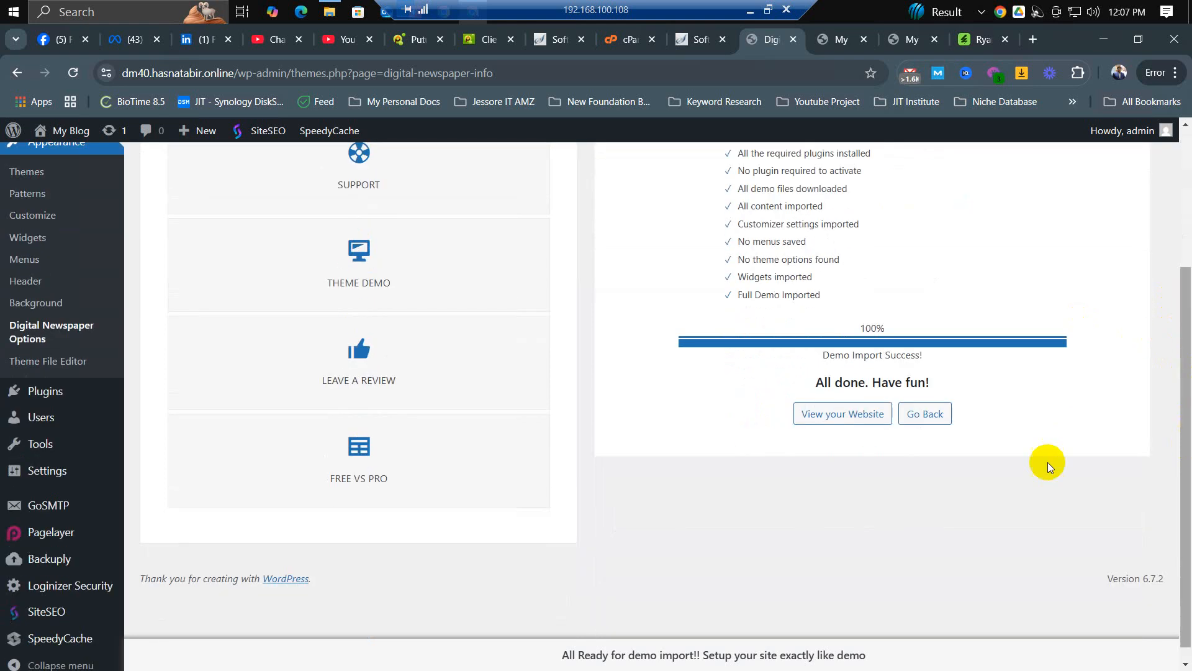
Step: View the finished site in a new tab, browsing the demo homepage with Gadgets, Gaming and Hot Tech menus
{"action": "left_click", "coordinate": [837, 418]}
{"action": "left_click", "coordinate": [849, 36]}
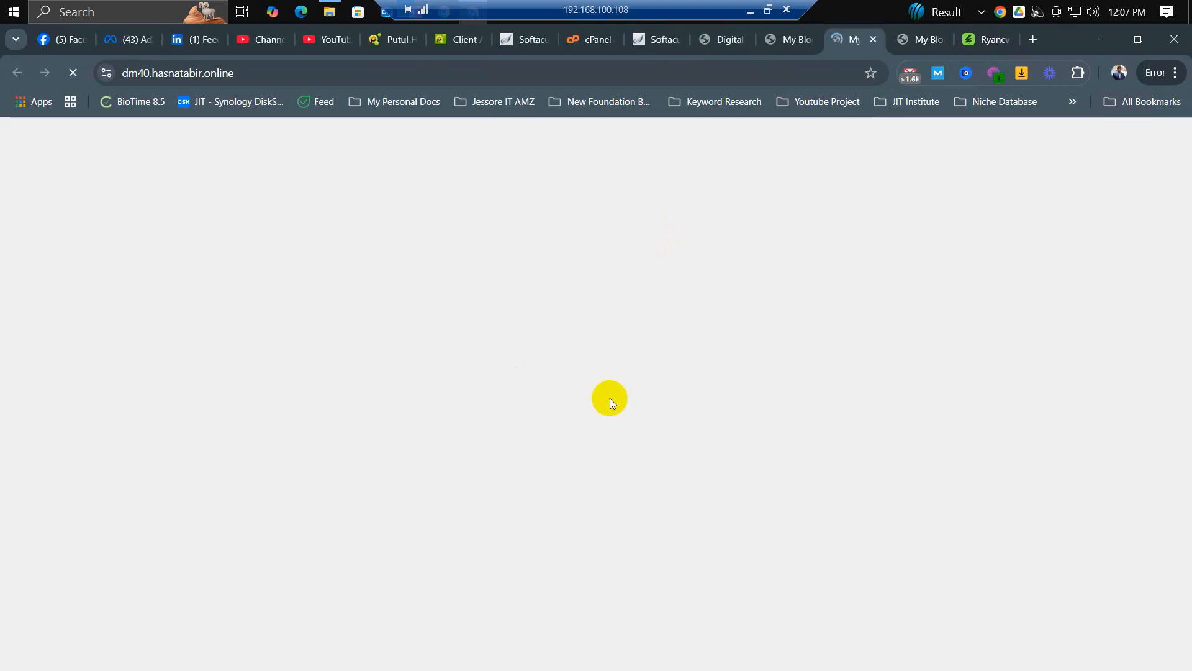
{"action": "scroll", "coordinate": [624, 404], "scroll_direction": "down", "scroll_amount": 10}
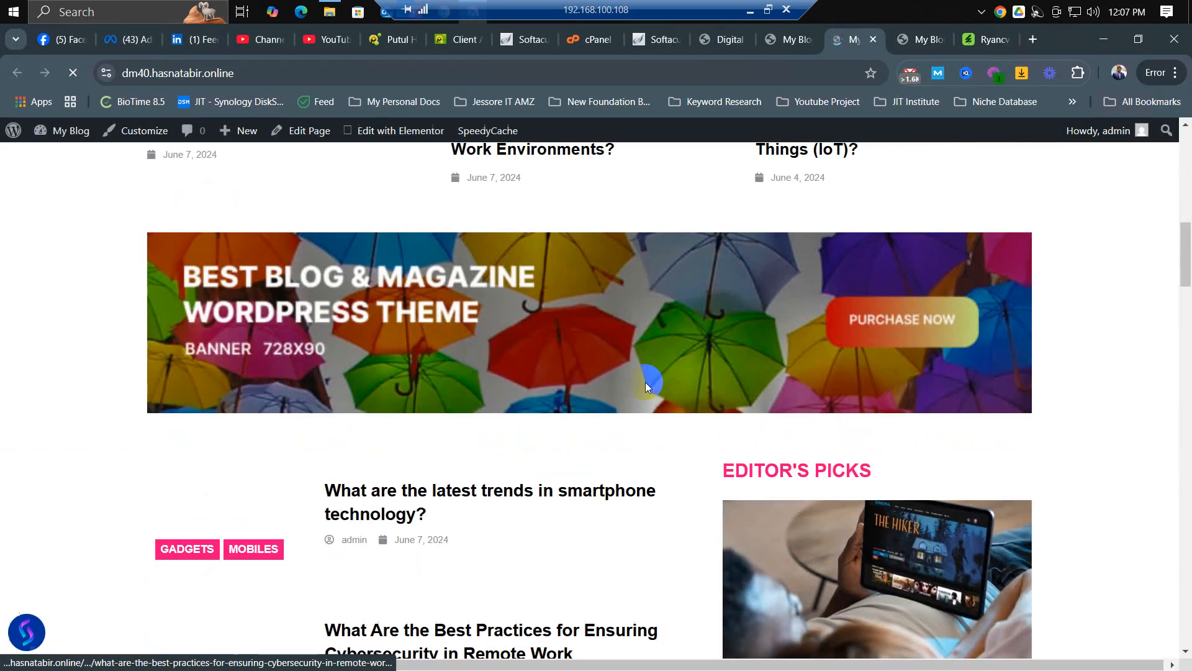
{"action": "scroll", "coordinate": [645, 382], "scroll_direction": "down", "scroll_amount": 10}
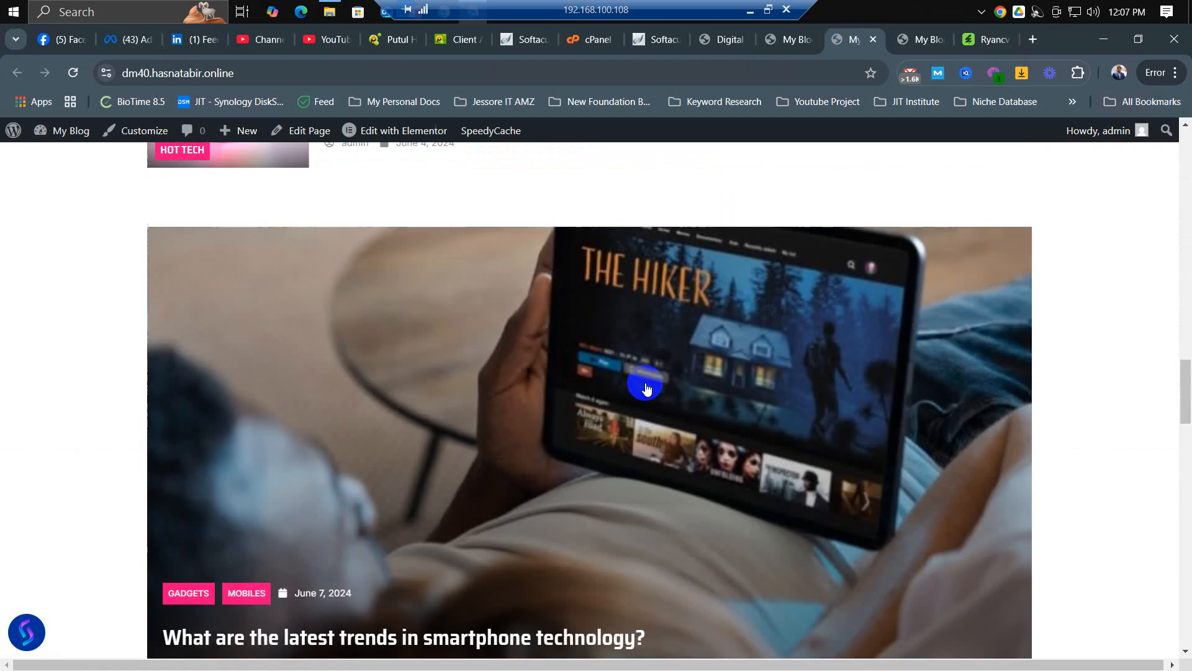
{"action": "scroll", "coordinate": [653, 404], "scroll_direction": "down", "scroll_amount": 15}
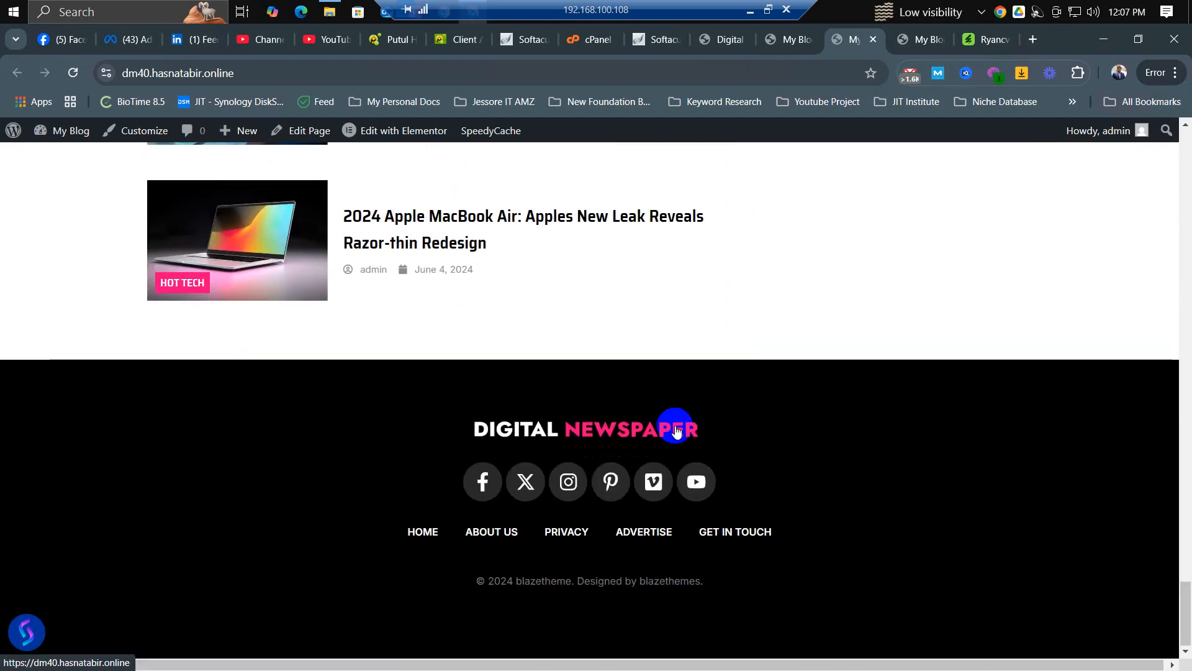
{"action": "scroll", "coordinate": [677, 426], "scroll_direction": "up", "scroll_amount": 20}
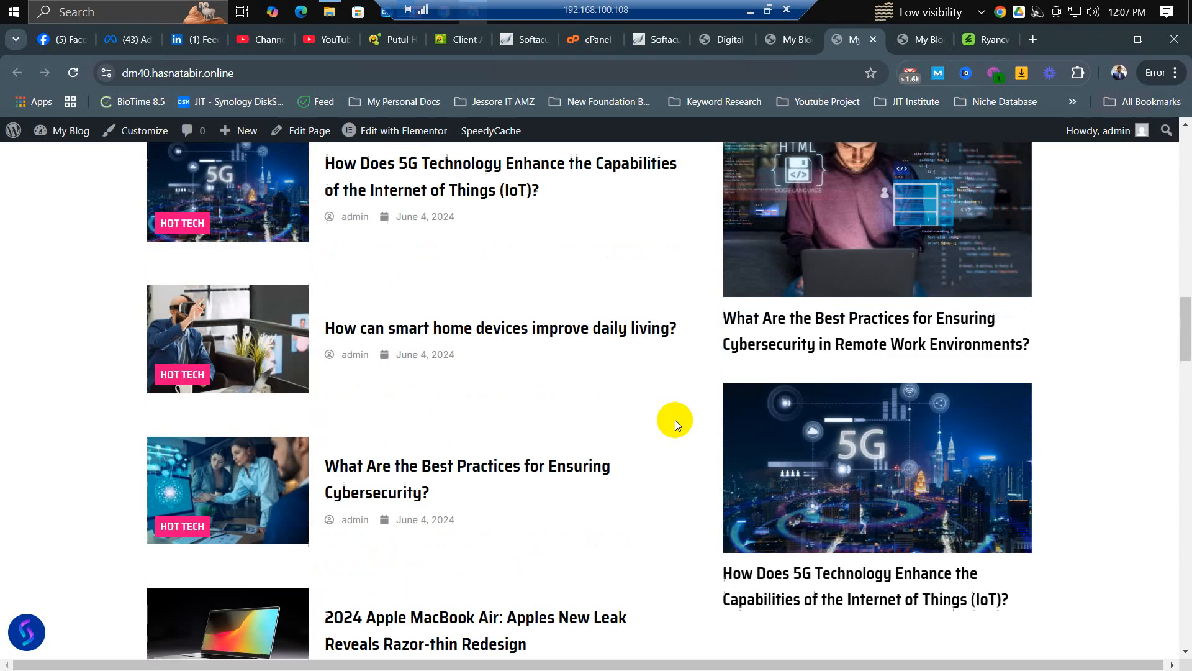
{"action": "scroll", "coordinate": [676, 420], "scroll_direction": "up", "scroll_amount": 10}
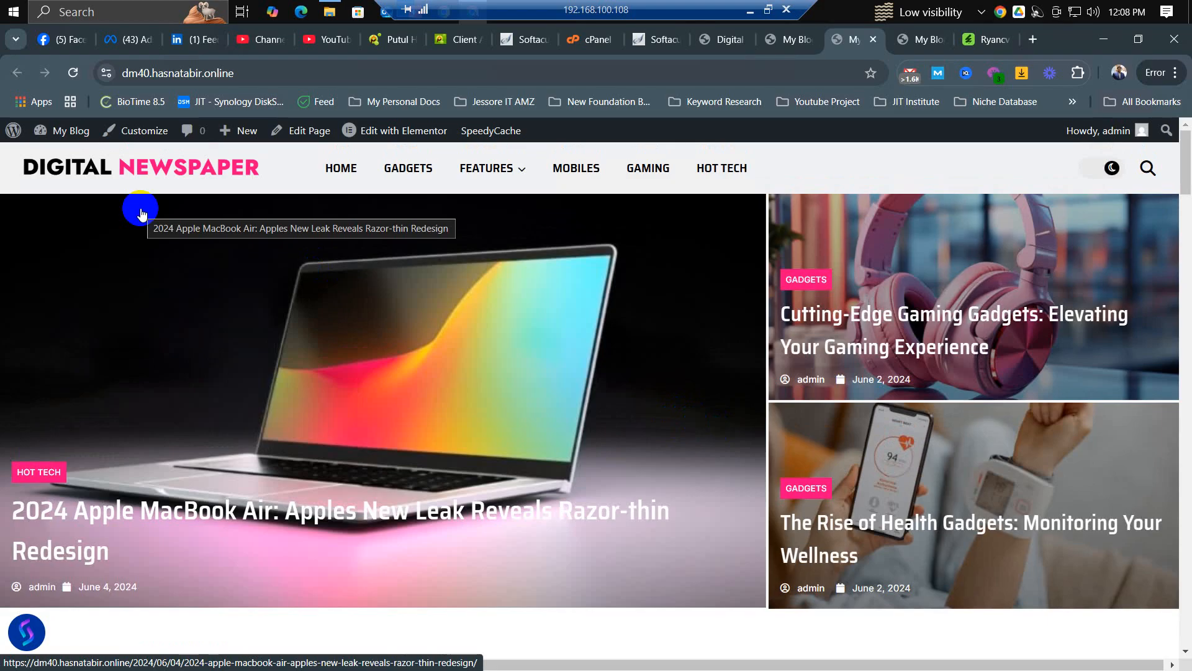
{"action": "scroll", "coordinate": [142, 213], "scroll_direction": "down", "scroll_amount": 15}
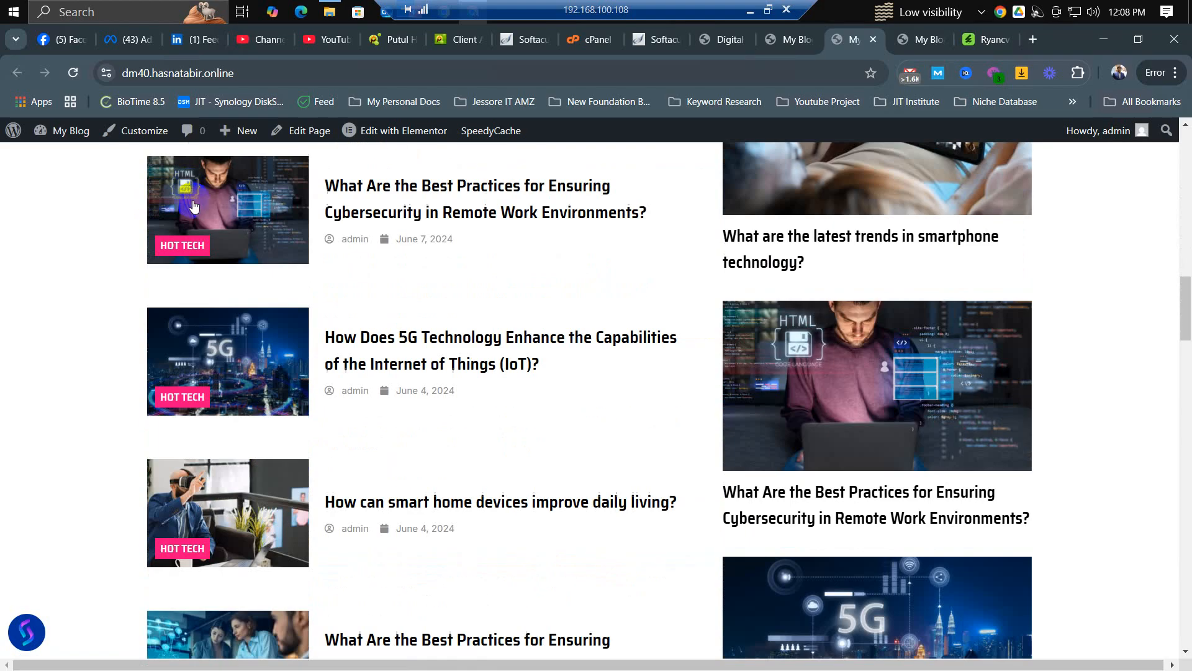
{"action": "scroll", "coordinate": [233, 189], "scroll_direction": "down", "scroll_amount": 10}
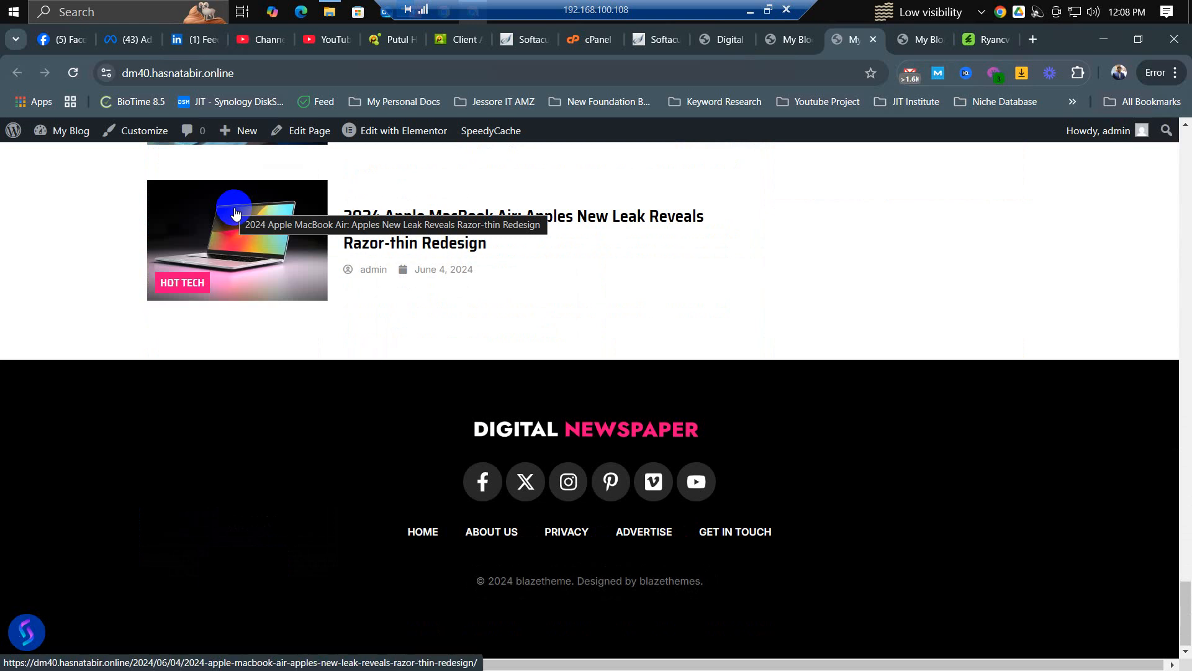
{"action": "scroll", "coordinate": [234, 213], "scroll_direction": "up", "scroll_amount": 12}
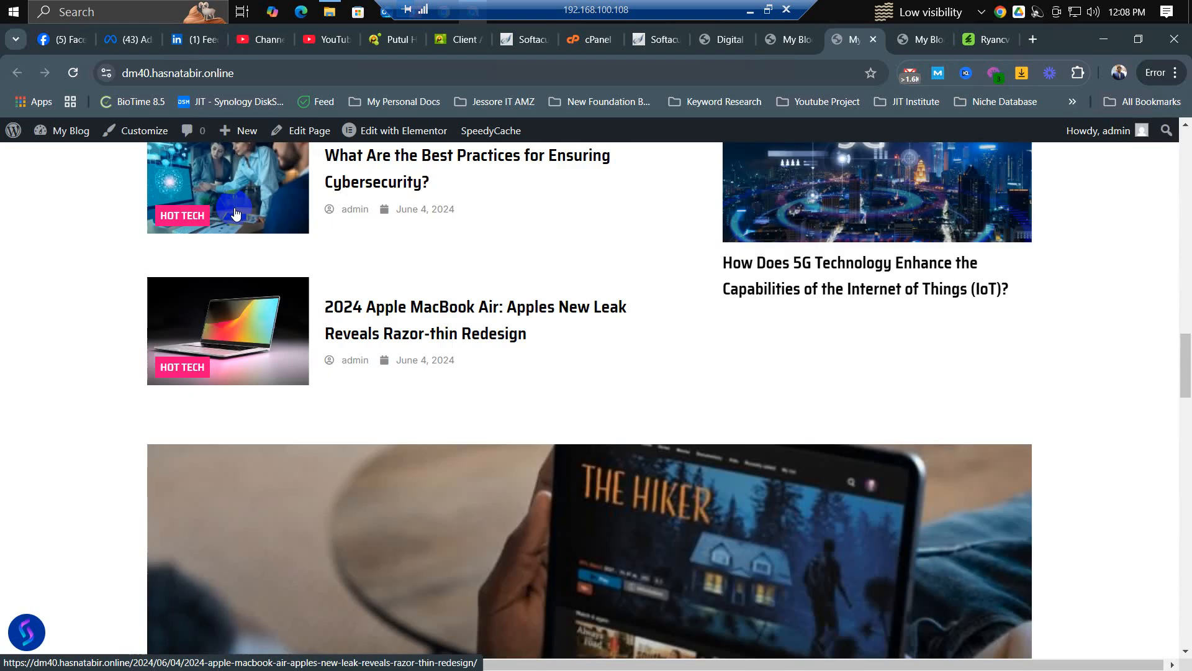
{"action": "scroll", "coordinate": [234, 213], "scroll_direction": "up", "scroll_amount": 8}
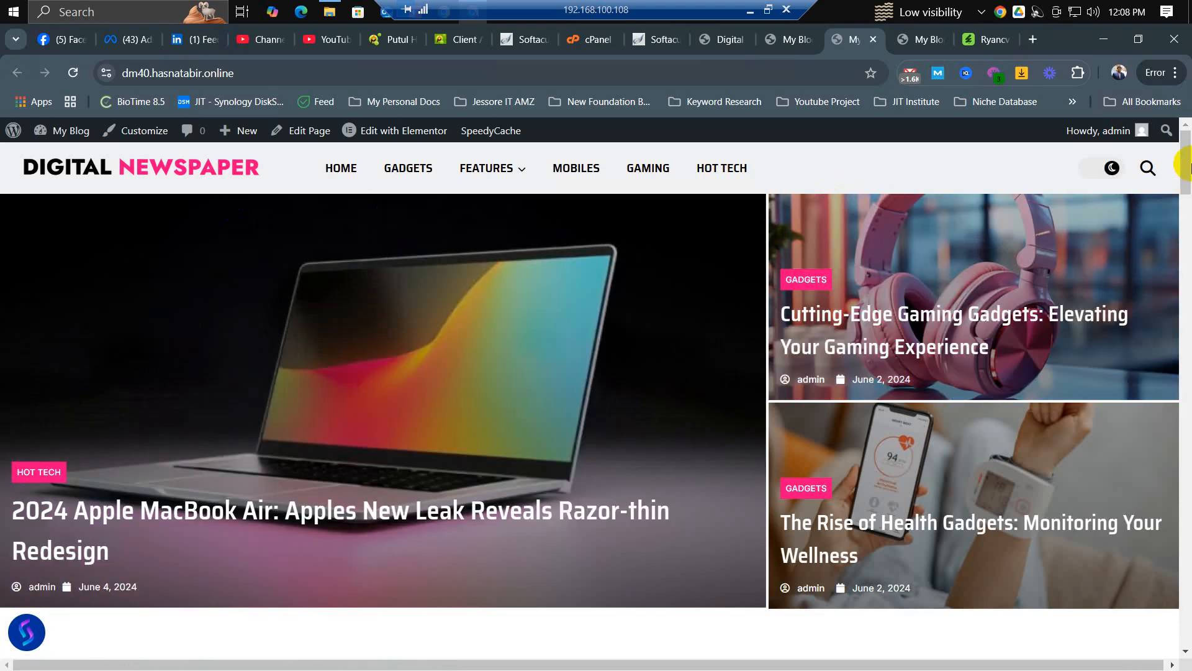
Step: Return to the top of the homepage and move the remote session bar out of the way
{"action": "left_click_drag", "start_coordinate": [1187, 167], "coordinate": [1183, 545]}
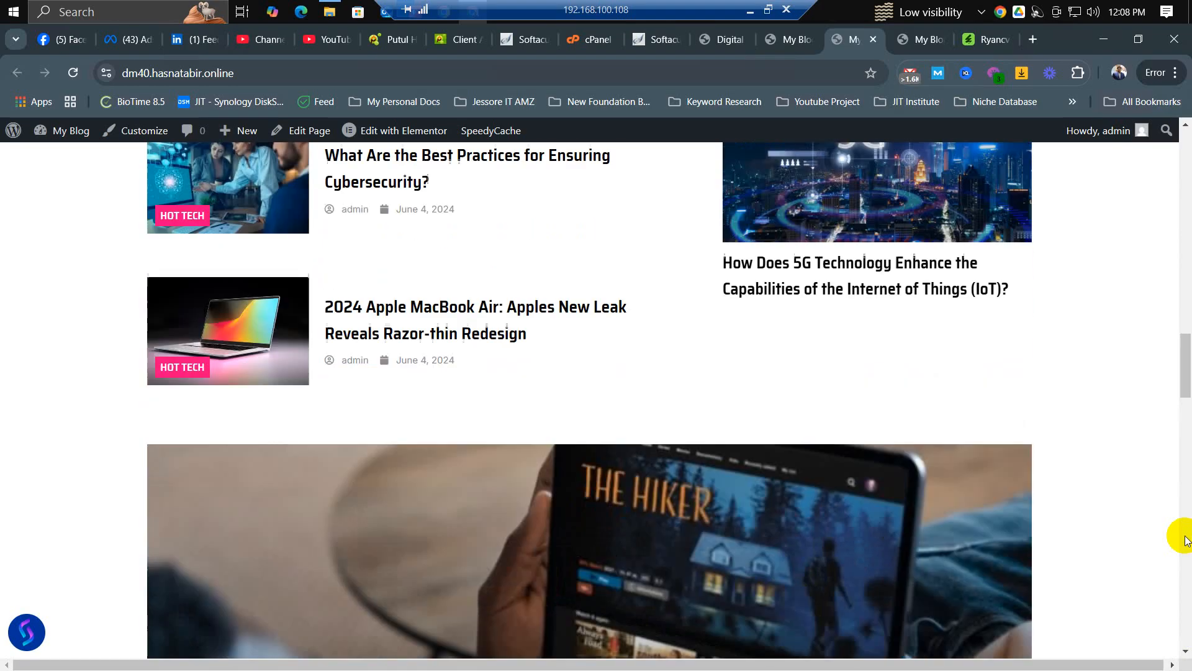
{"action": "scroll", "coordinate": [1187, 541], "scroll_direction": "up", "scroll_amount": 20}
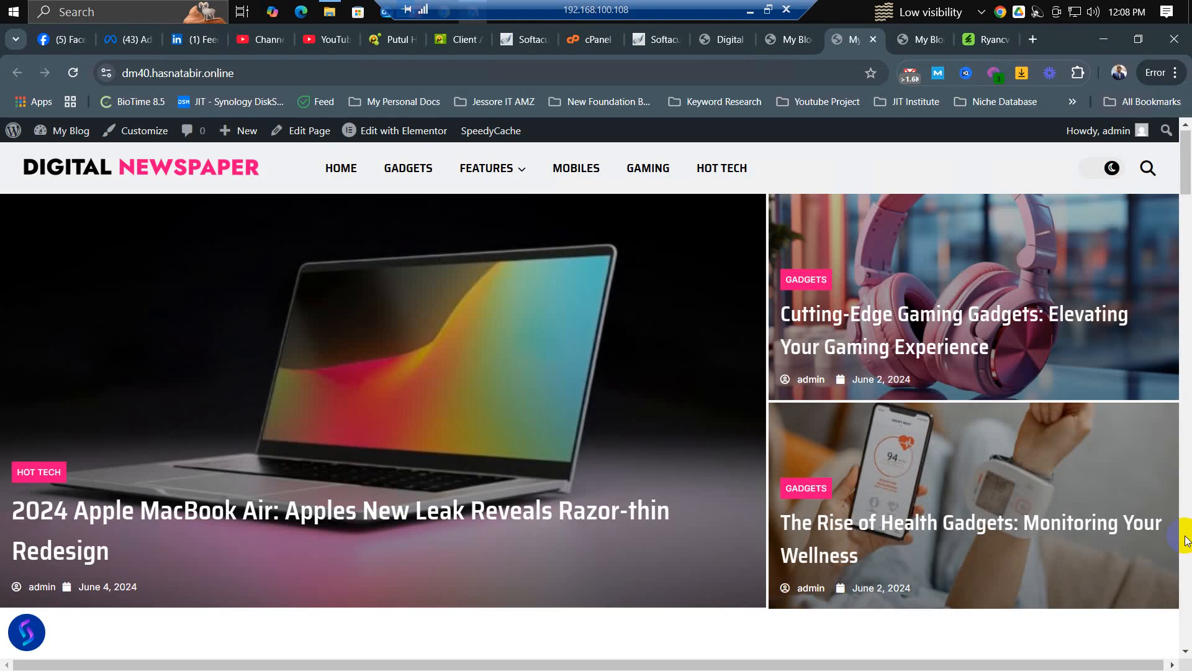
{"action": "left_click_drag", "start_coordinate": [533, 8], "coordinate": [657, 9]}
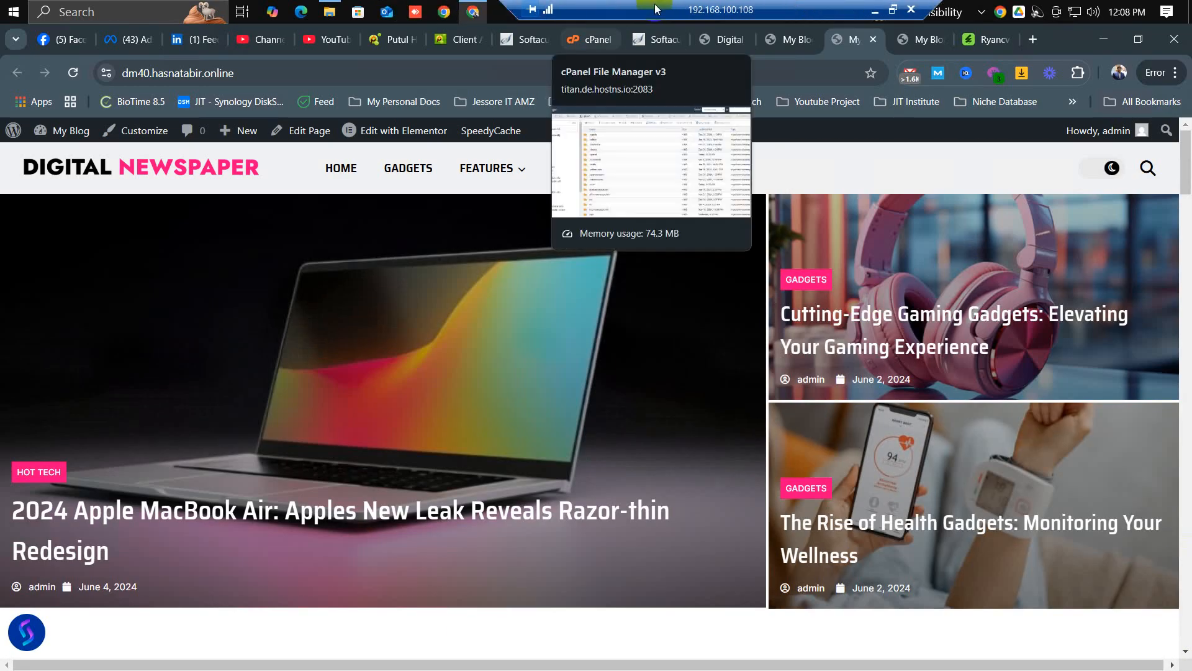
Step: Reposition the remote session bar and restore the remote desktop to a smaller window
{"action": "scroll", "coordinate": [952, 163], "scroll_direction": "down", "scroll_amount": 12}
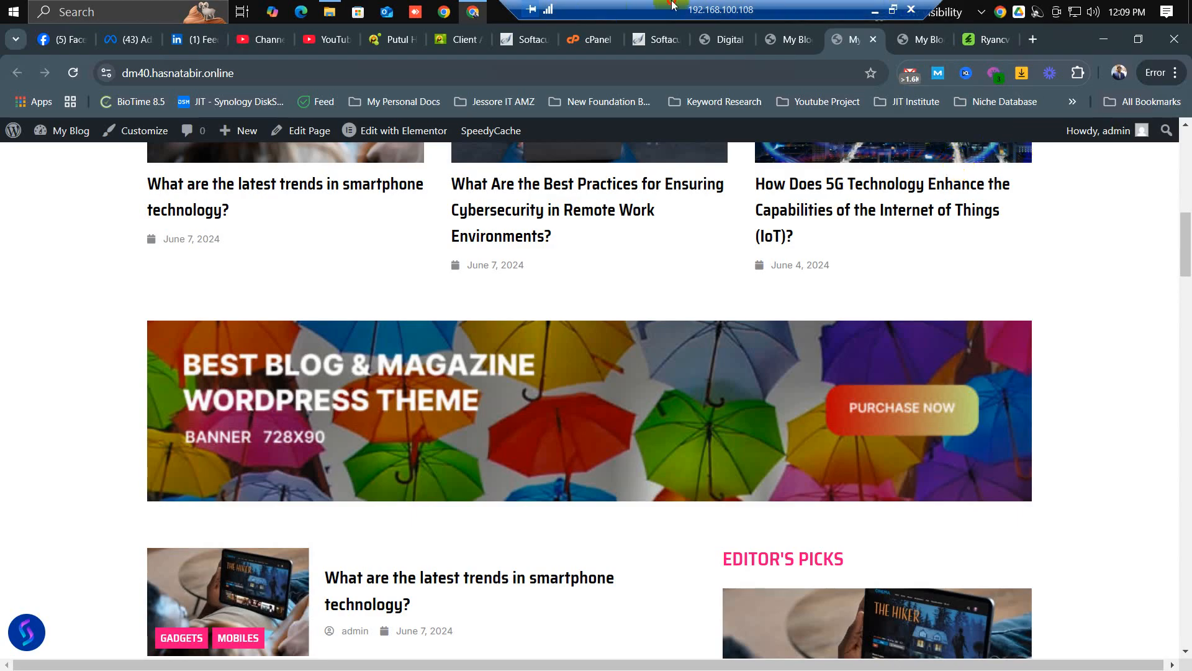
{"action": "left_click_drag", "start_coordinate": [672, 5], "coordinate": [559, 5]}
{"action": "scroll", "coordinate": [914, 253], "scroll_direction": "up", "scroll_amount": 10}
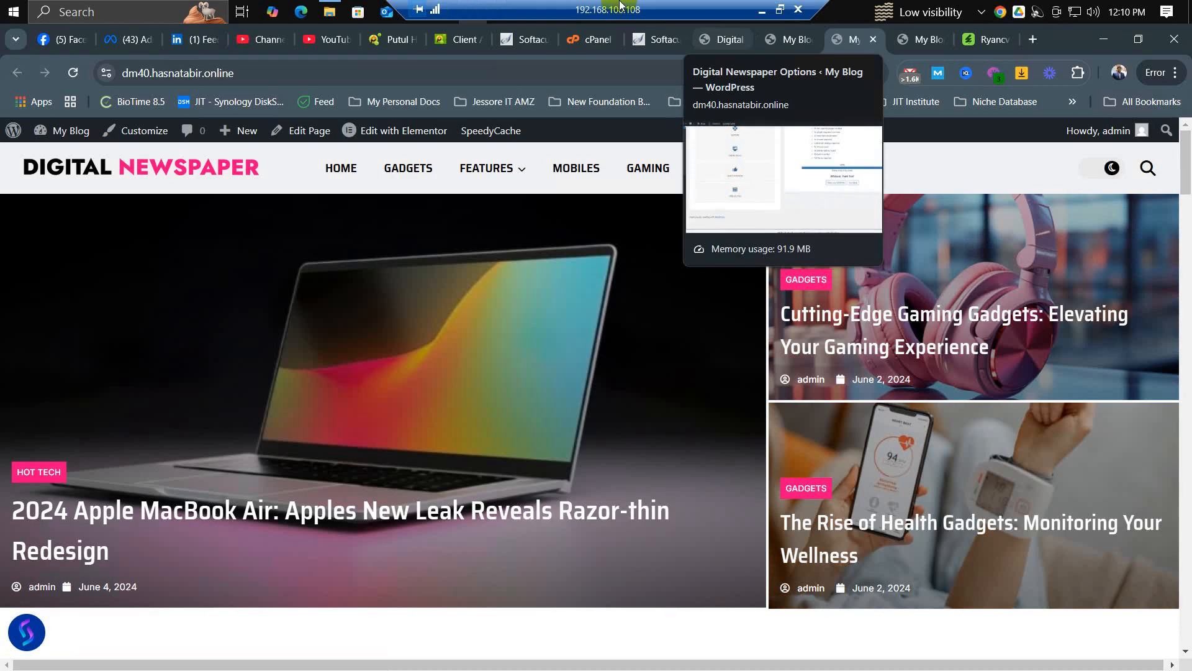
{"action": "left_click_drag", "start_coordinate": [458, 6], "coordinate": [594, 5]}
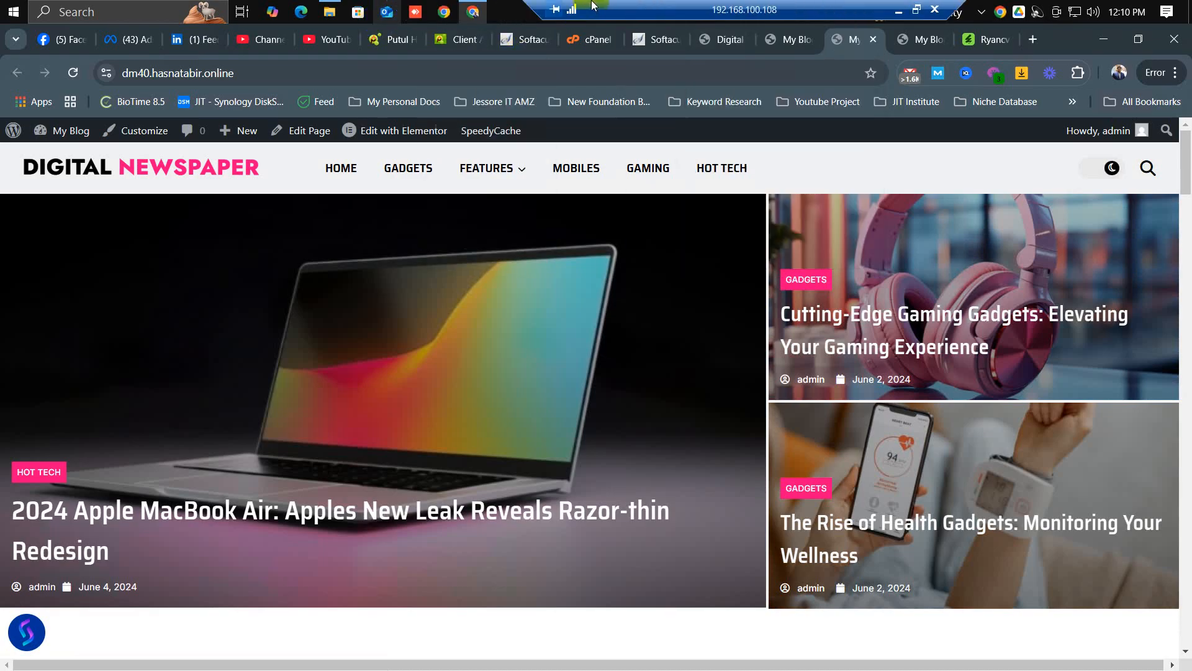
{"action": "double_click", "coordinate": [730, 7]}
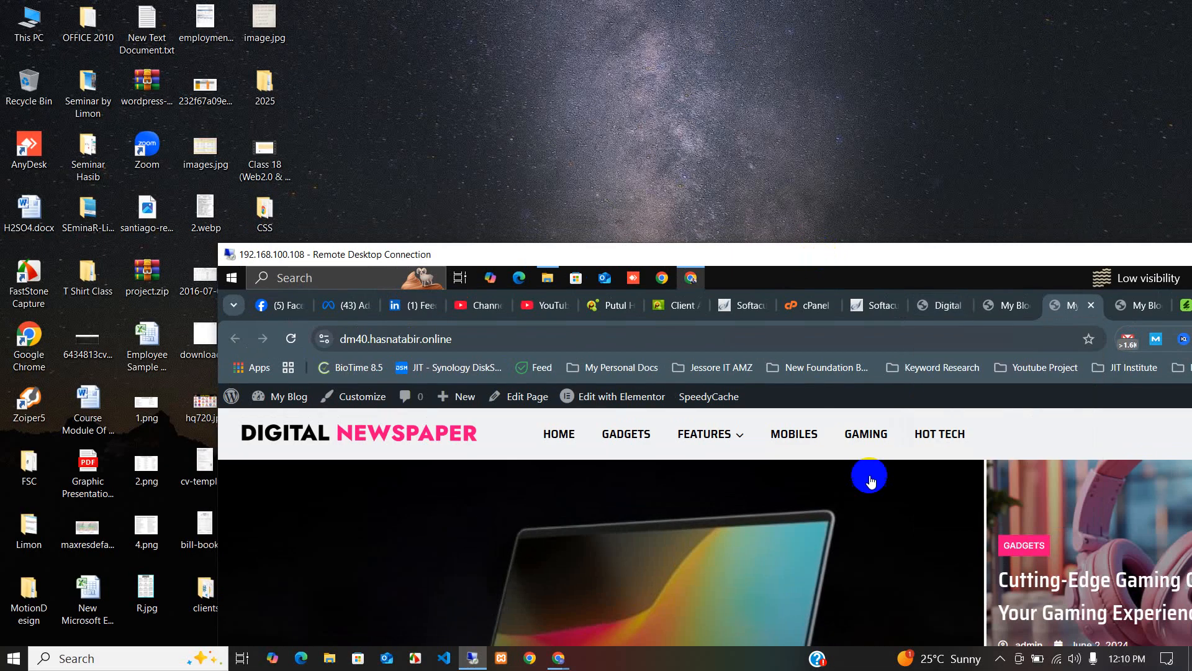